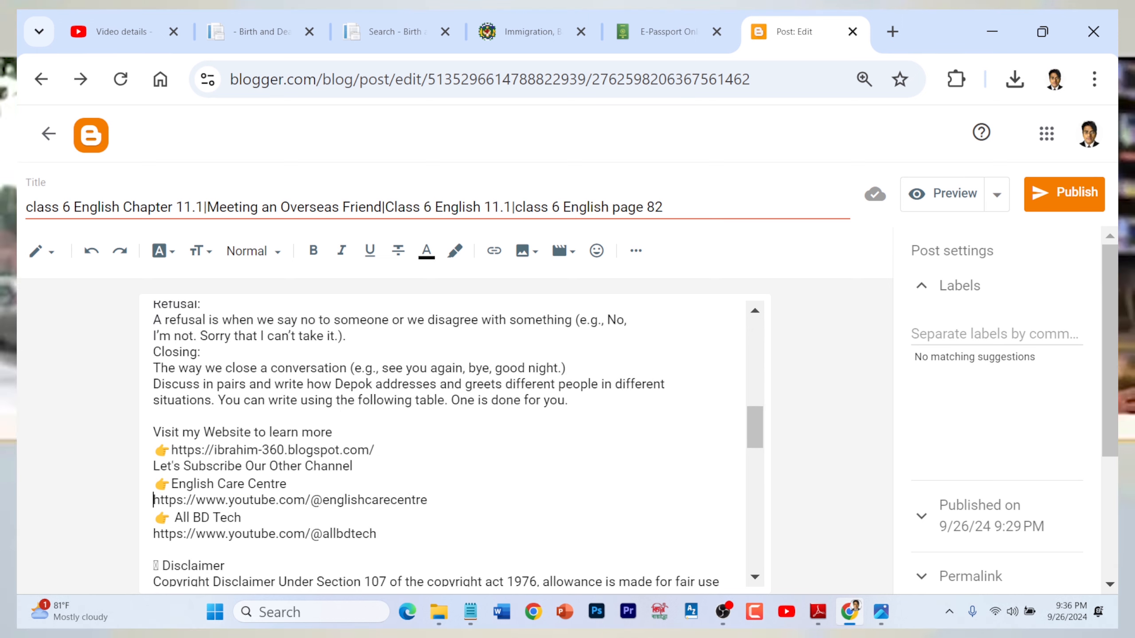
# - Insert the textbook's "The Table:" text about Depok's greetings and addresses above the "Visit my Website to learn more" line
pyautogui.press('Return')
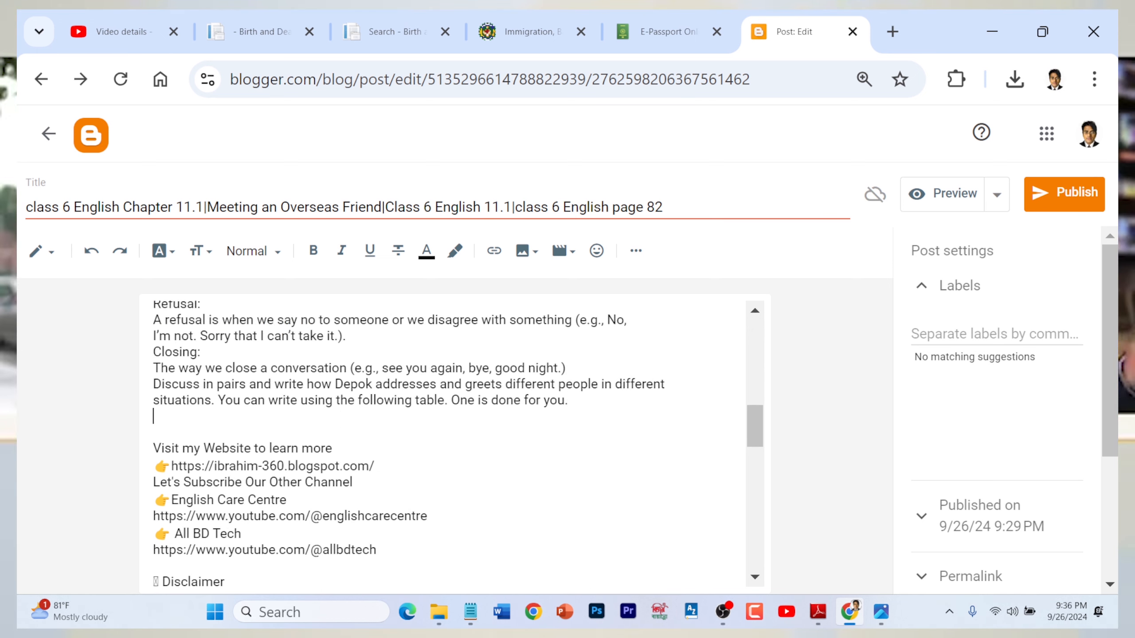
pyautogui.press('Return')
pyautogui.write('The Table: Depok used the following greetings in the conversations Good to see you, ............ Depok used the following addresses in the conversations Hey Robi, ........')
# - Start a new line under the FAQs heading below the lesson image at the end of the post
pyautogui.scroll(6, 448, 443)
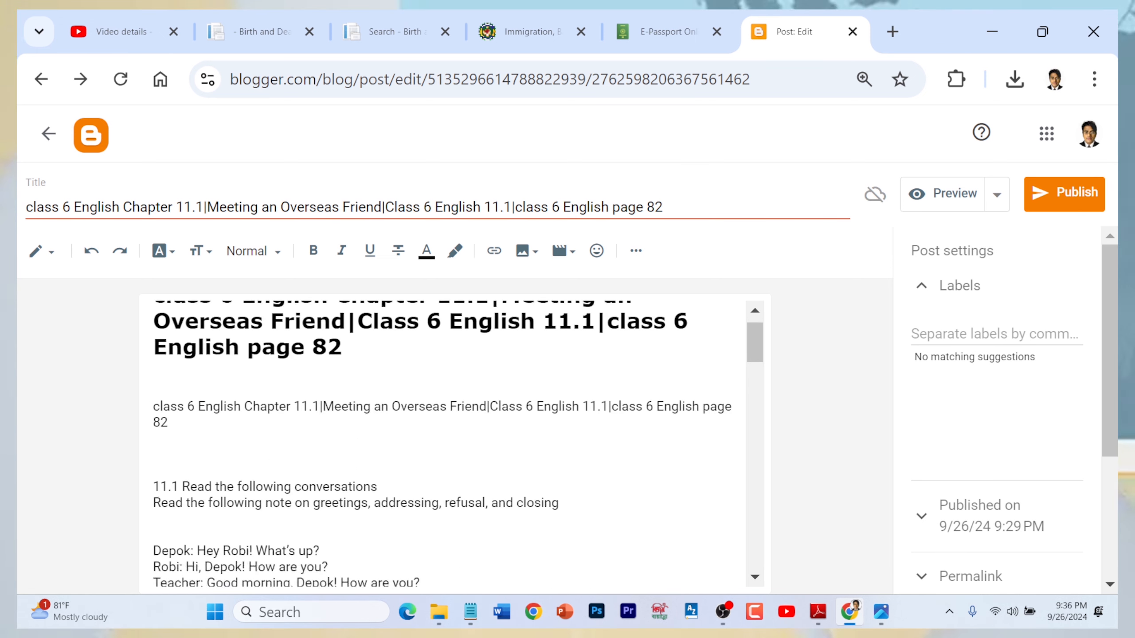
pyautogui.scroll(-15, 449, 443)
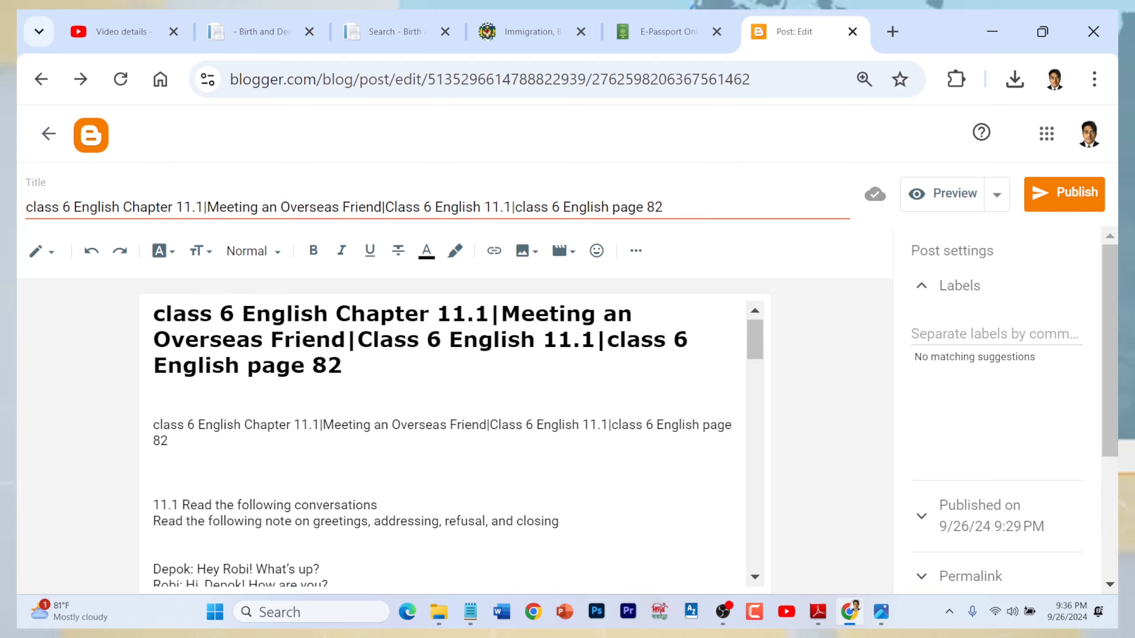
pyautogui.scroll(-10, 347, 499)
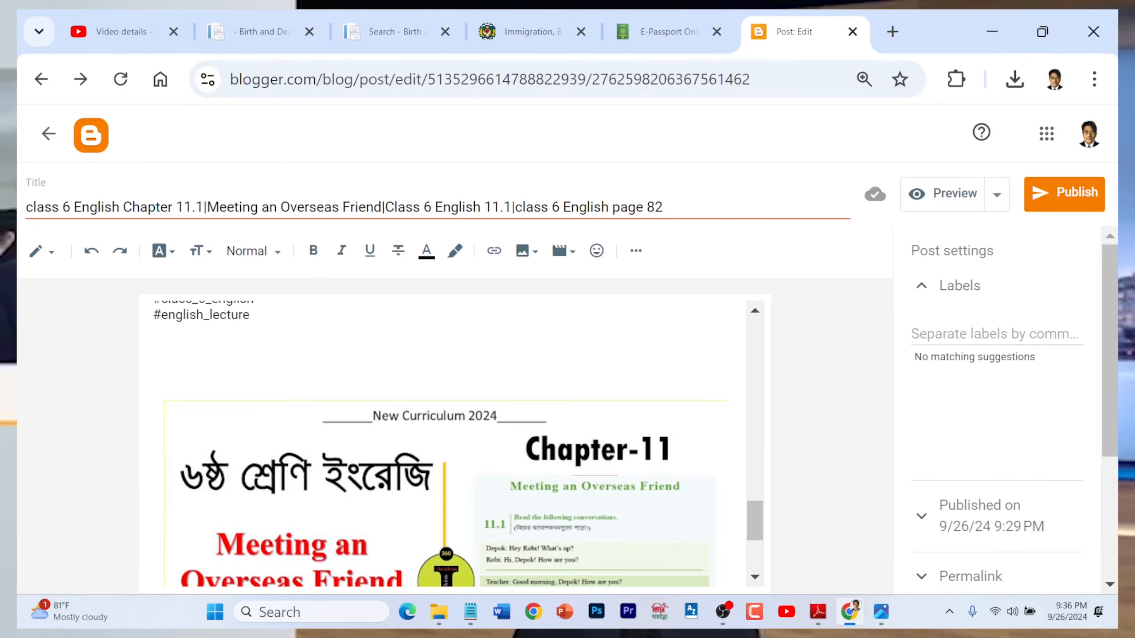
pyautogui.scroll(8, 347, 499)
pyautogui.scroll(3, 347, 500)
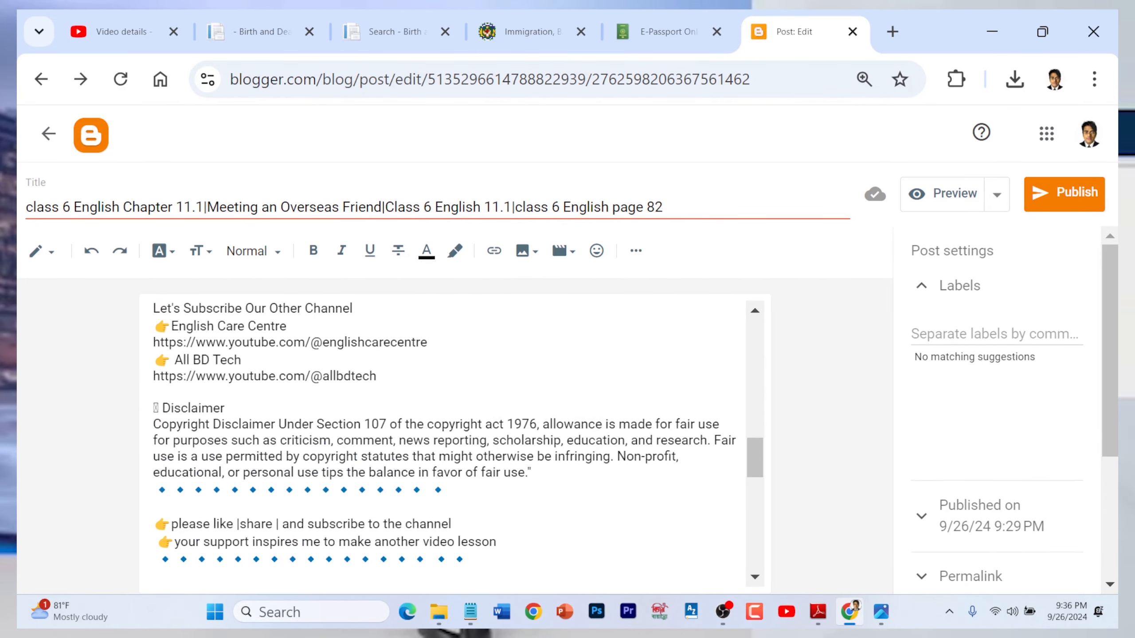
pyautogui.scroll(-12, 418, 532)
pyautogui.scroll(3, 417, 533)
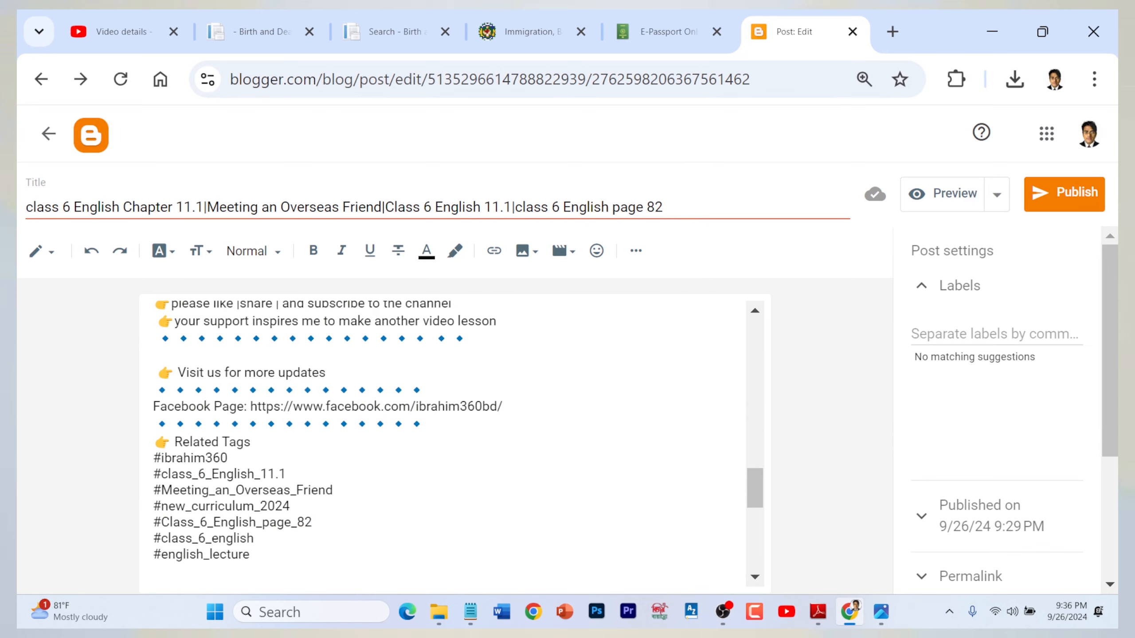
pyautogui.scroll(-3, 418, 532)
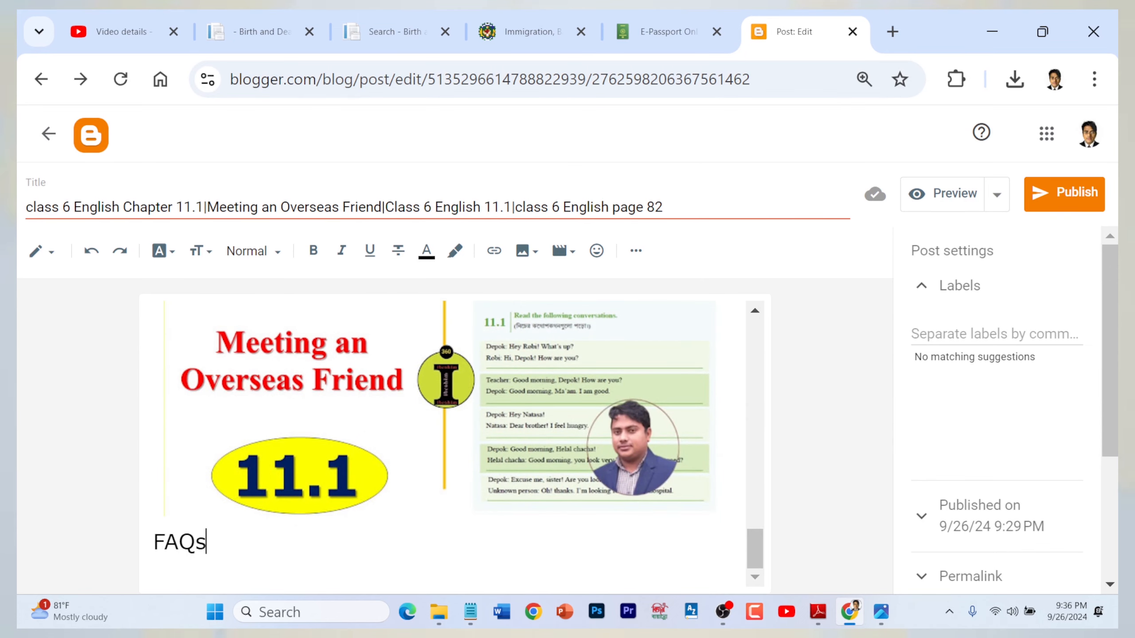
pyautogui.press('Return')
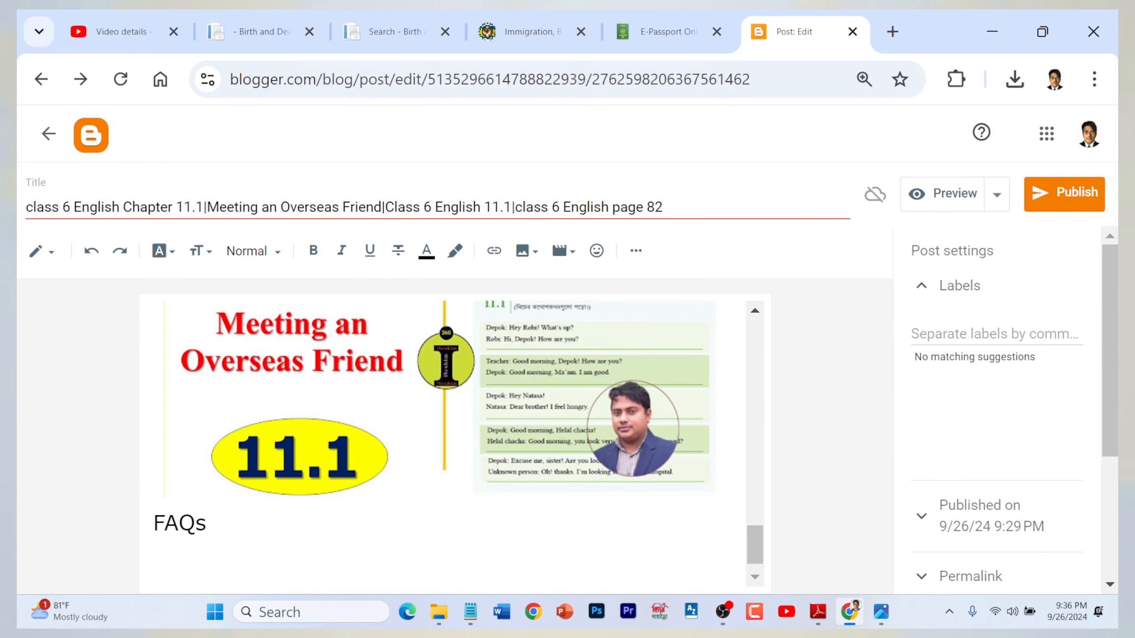
# - Switch to the textbook PDF in Adobe Reader and copy the "Greeting:" heading from the Meeting an Overseas Friend note
pyautogui.click(818, 611)
pyautogui.scroll(3, 614, 470)
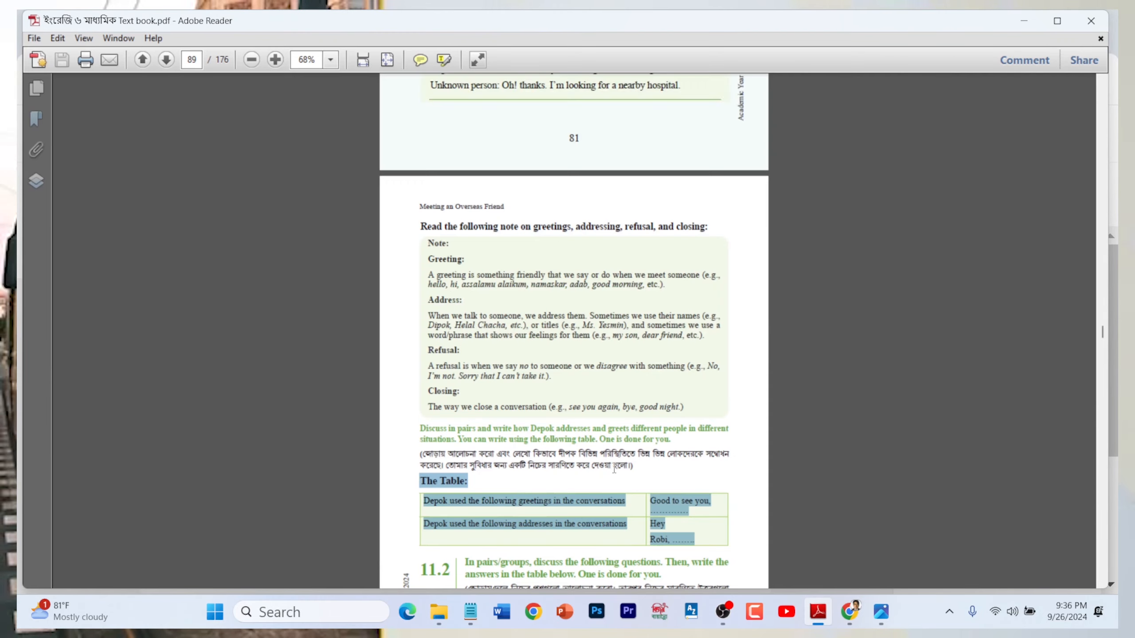
pyautogui.scroll(3, 614, 469)
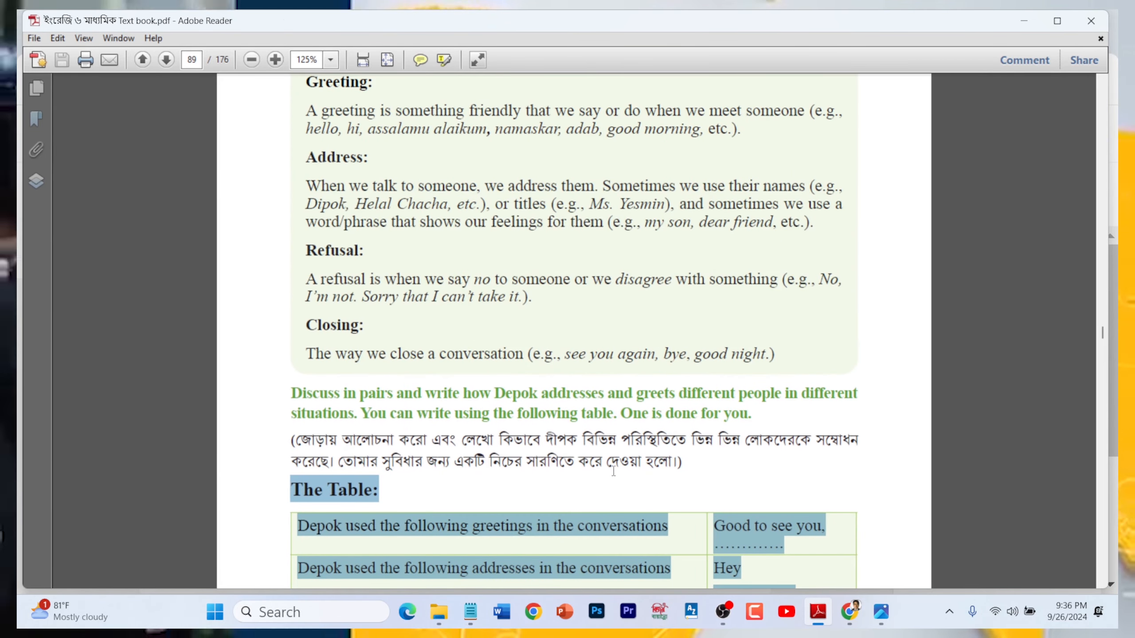
pyautogui.scroll(1, 614, 469)
pyautogui.scroll(-1, 614, 472)
pyautogui.click(567, 436)
pyautogui.scroll(5, 567, 436)
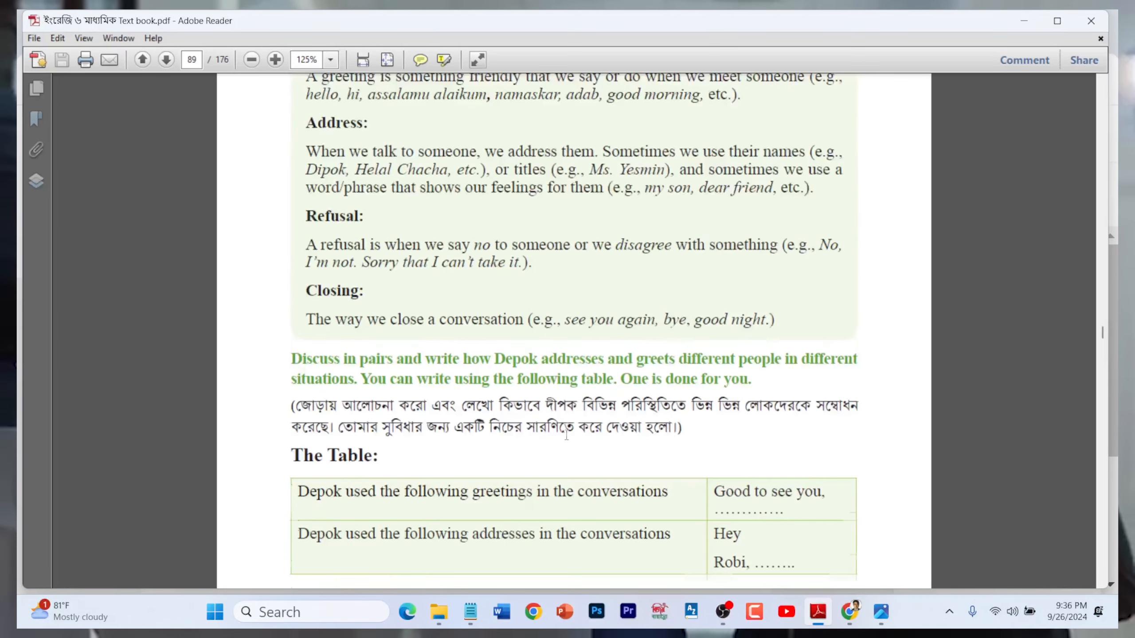
pyautogui.scroll(5, 567, 437)
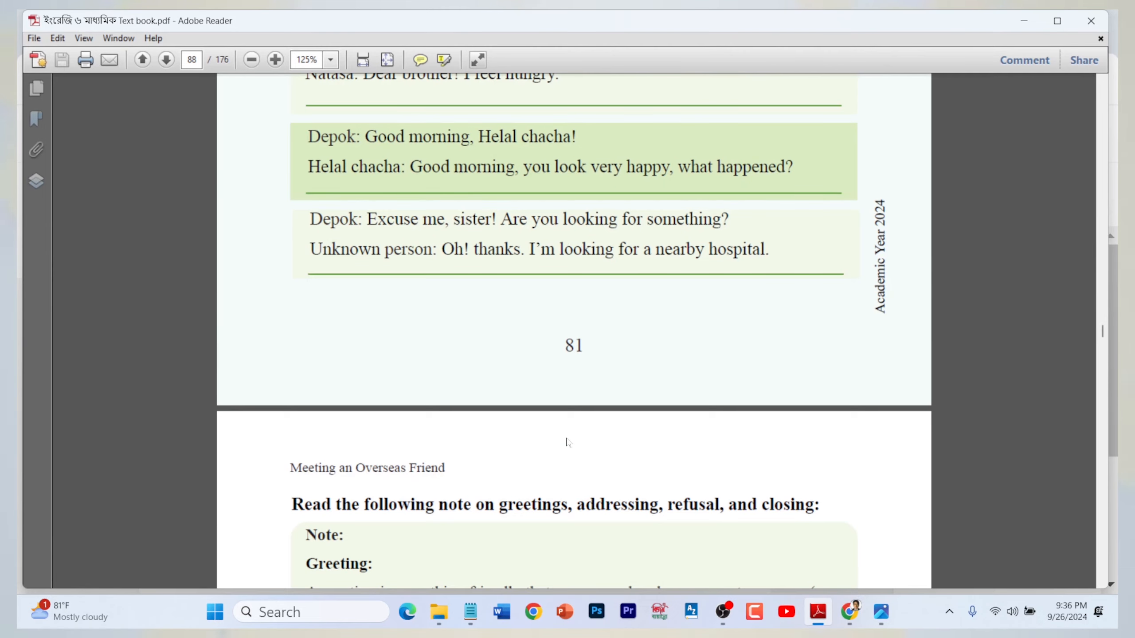
pyautogui.scroll(-2, 568, 442)
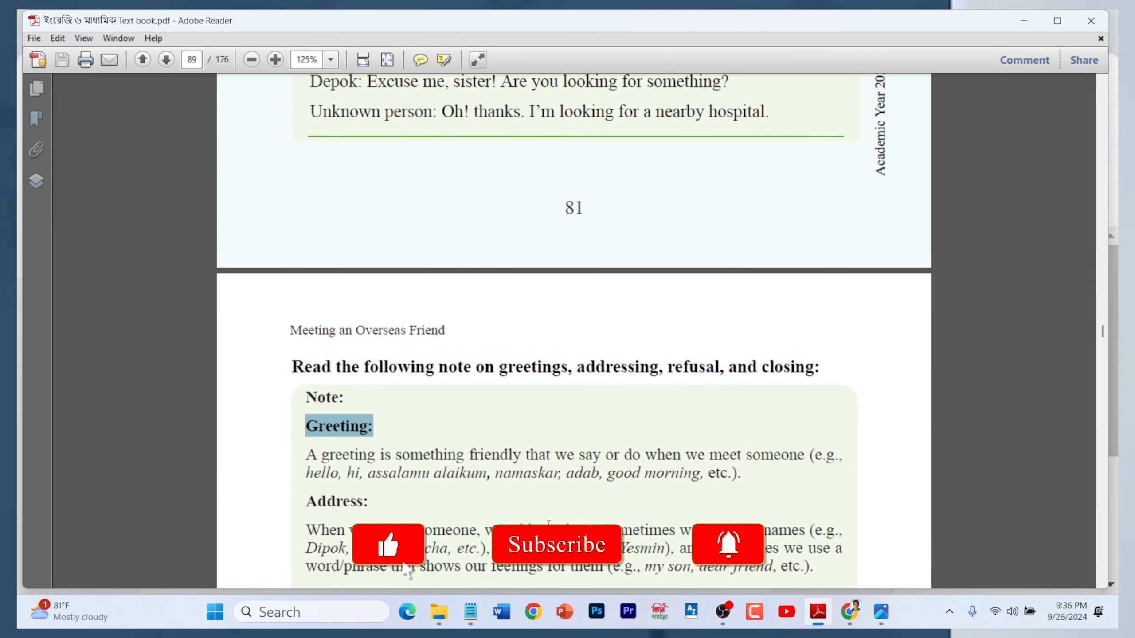
# - Return to the Blogger post in Chrome and add the question "what is Greeting?" under FAQs
pyautogui.click(850, 611)
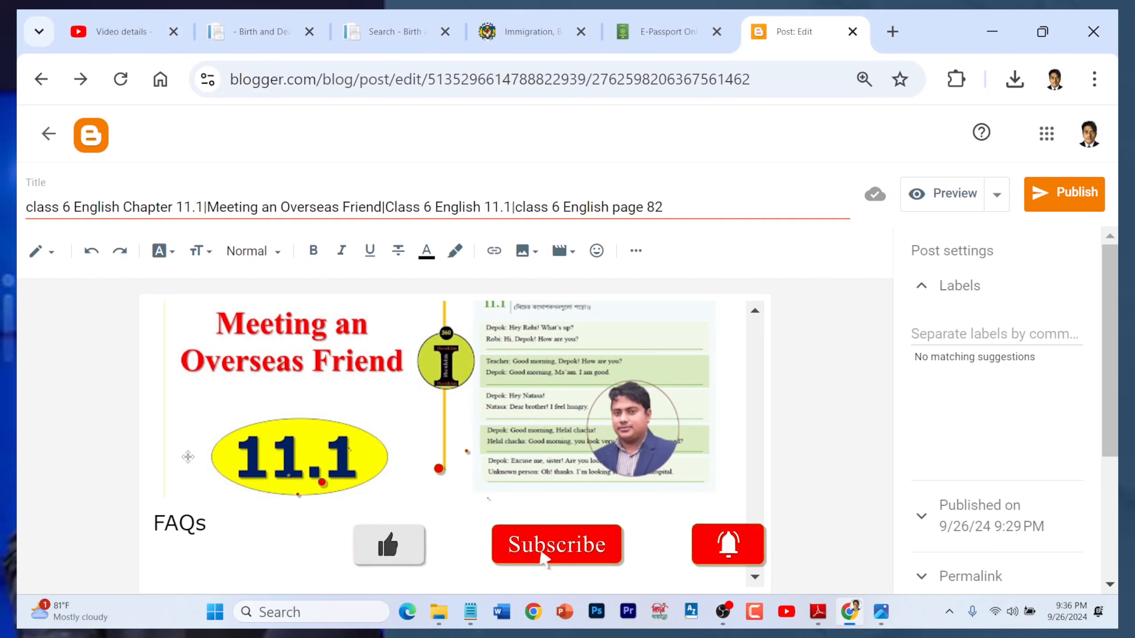
pyautogui.press('Return')
pyautogui.write('wha')
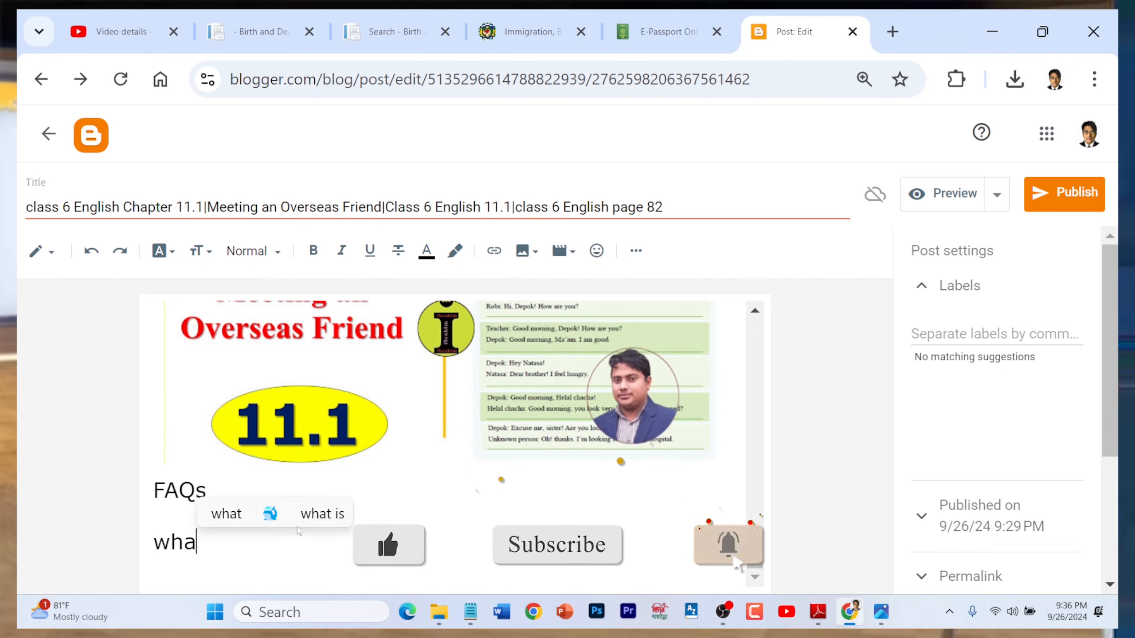
pyautogui.write('t is ')
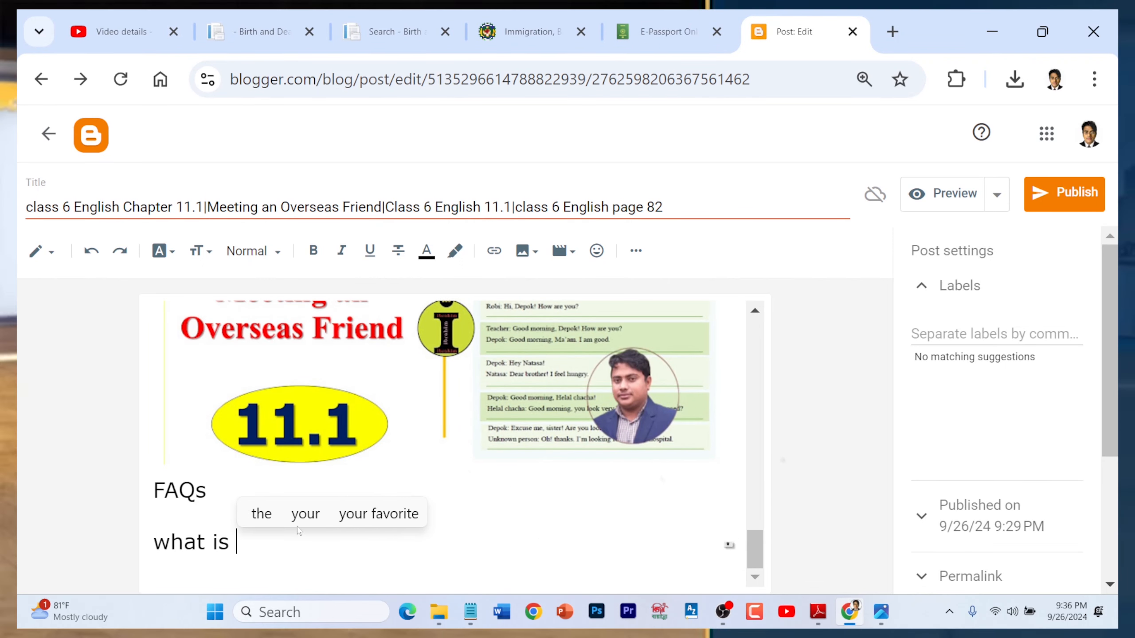
pyautogui.write('Greeting:')
pyautogui.press('BackSpace')
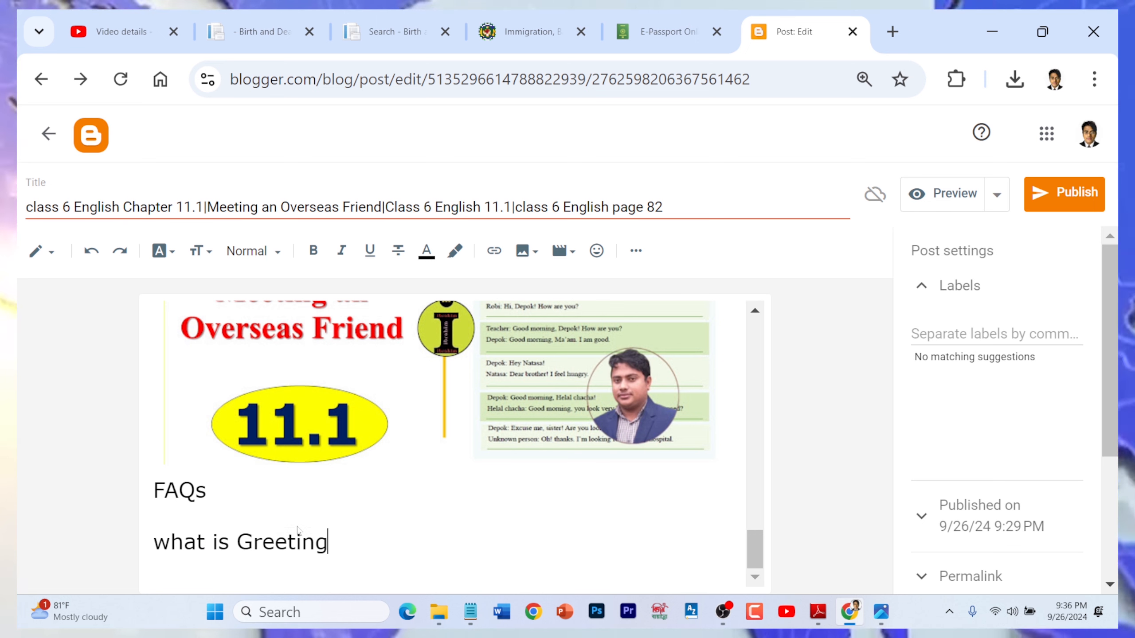
pyautogui.write('?')
pyautogui.press('Return')
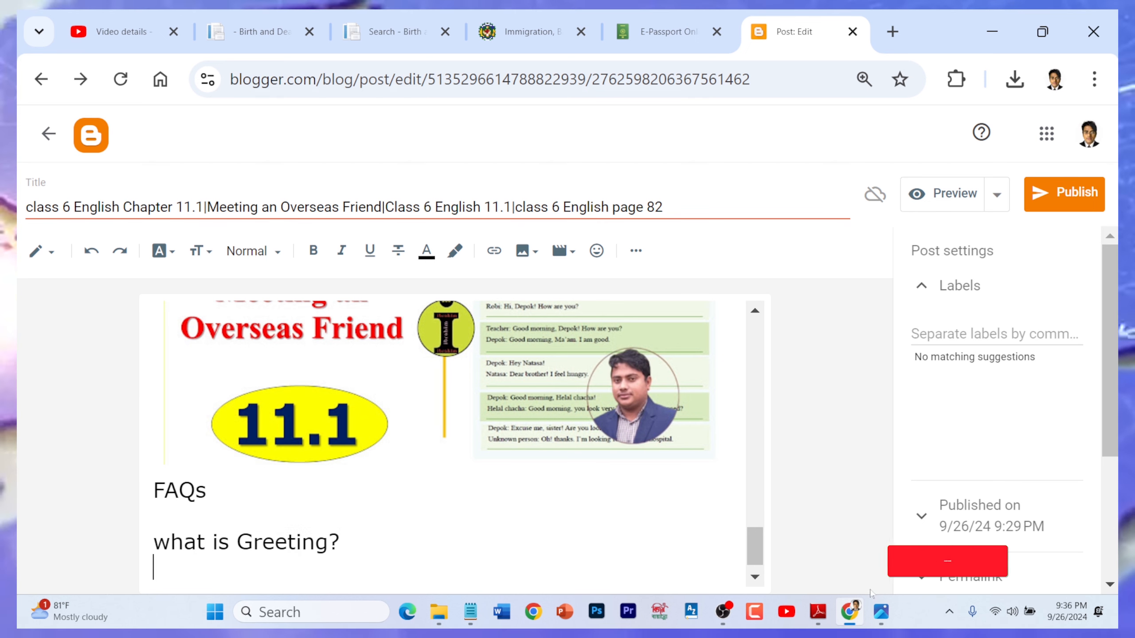
# - Switch to the textbook PDF in Adobe Reader and copy the "Address:" heading from the note
pyautogui.click(817, 610)
pyautogui.scroll(-4, 353, 335)
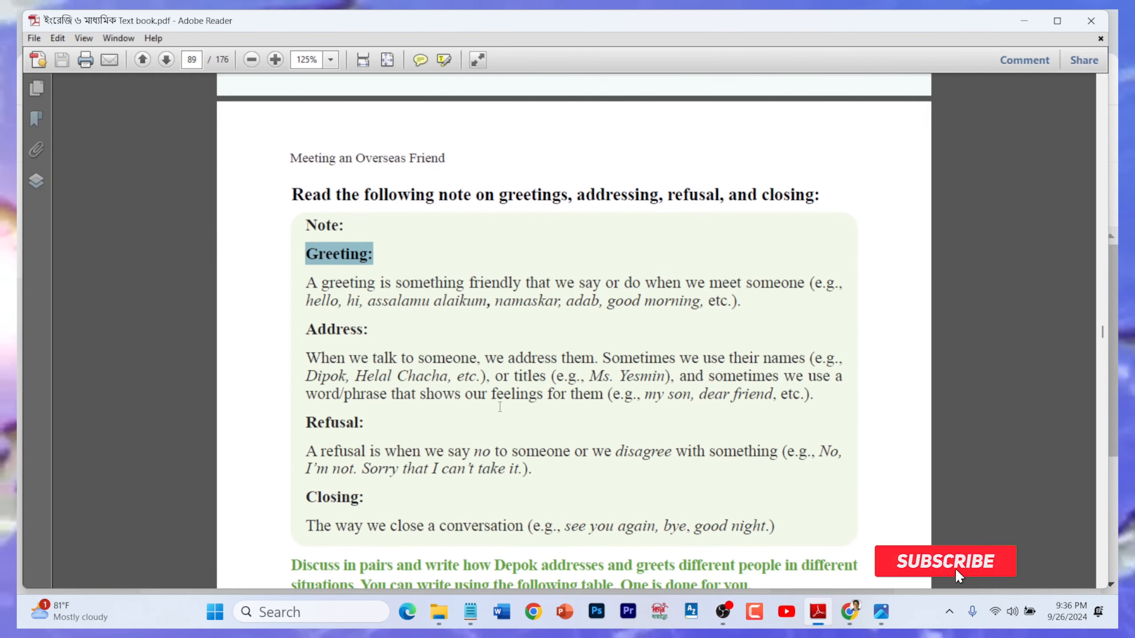
pyautogui.moveTo(307, 329); pyautogui.dragTo(369, 330)
pyautogui.hotkey('ctrl', 'c')
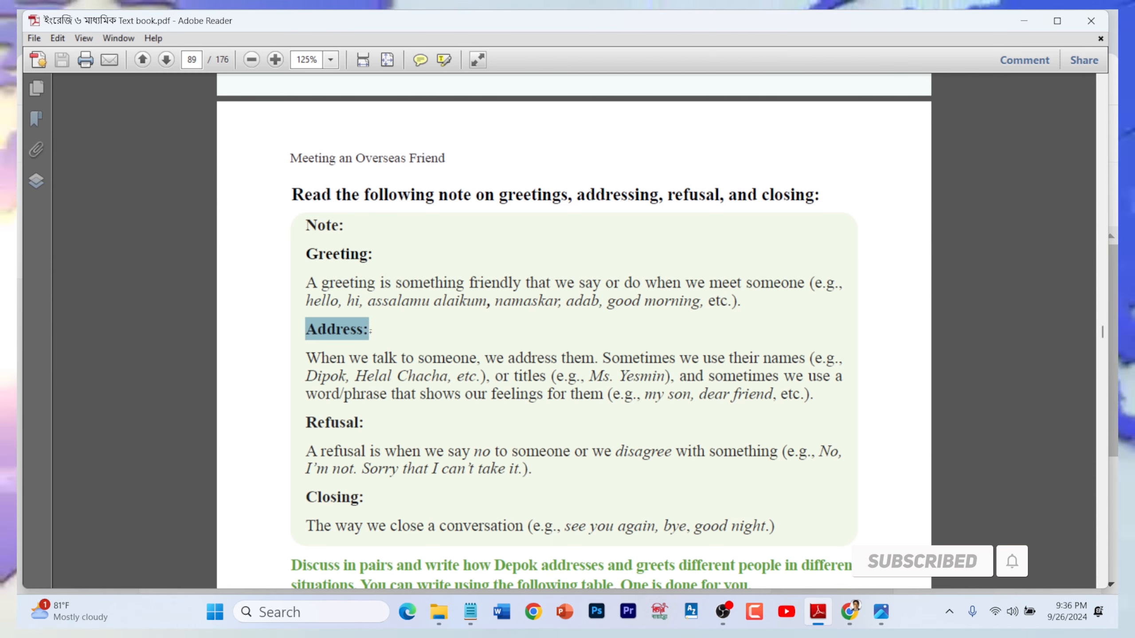
# - Back in the Blogger post, add the second FAQ line "how do we Address people in bangladesh ?"
pyautogui.click(849, 611)
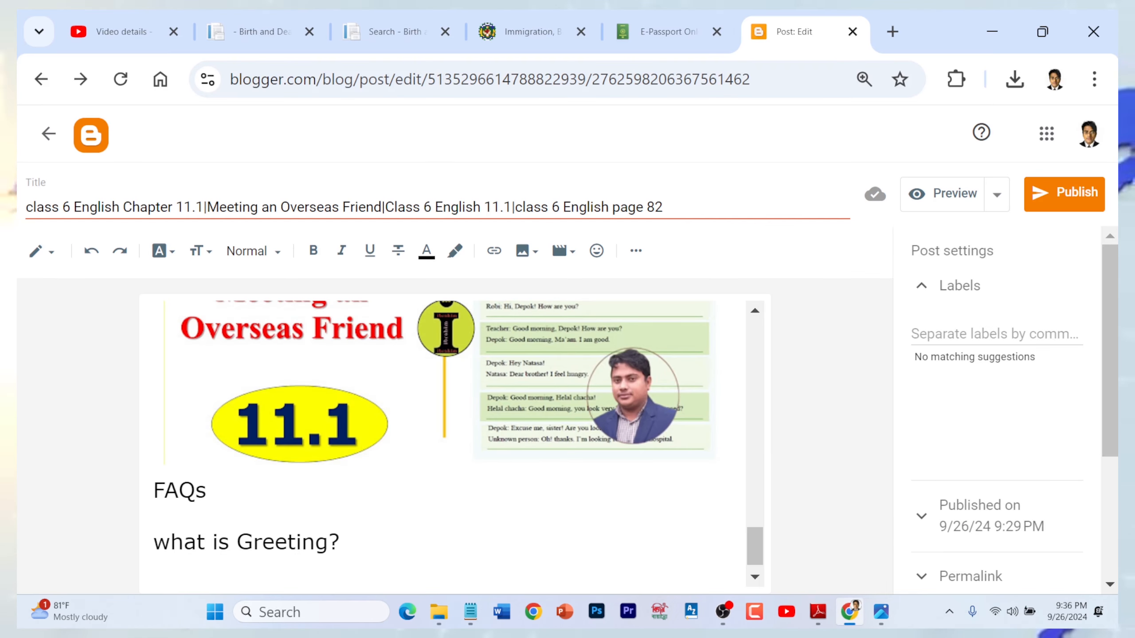
pyautogui.write('how d')
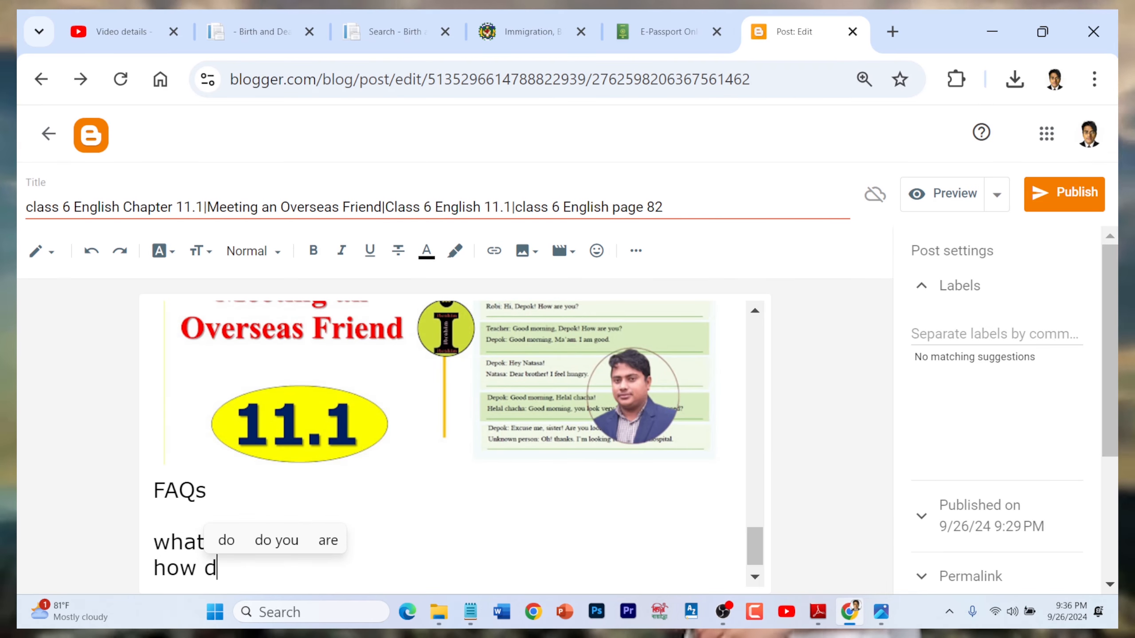
pyautogui.write('o we')
pyautogui.hotkey('ctrl', 'v')
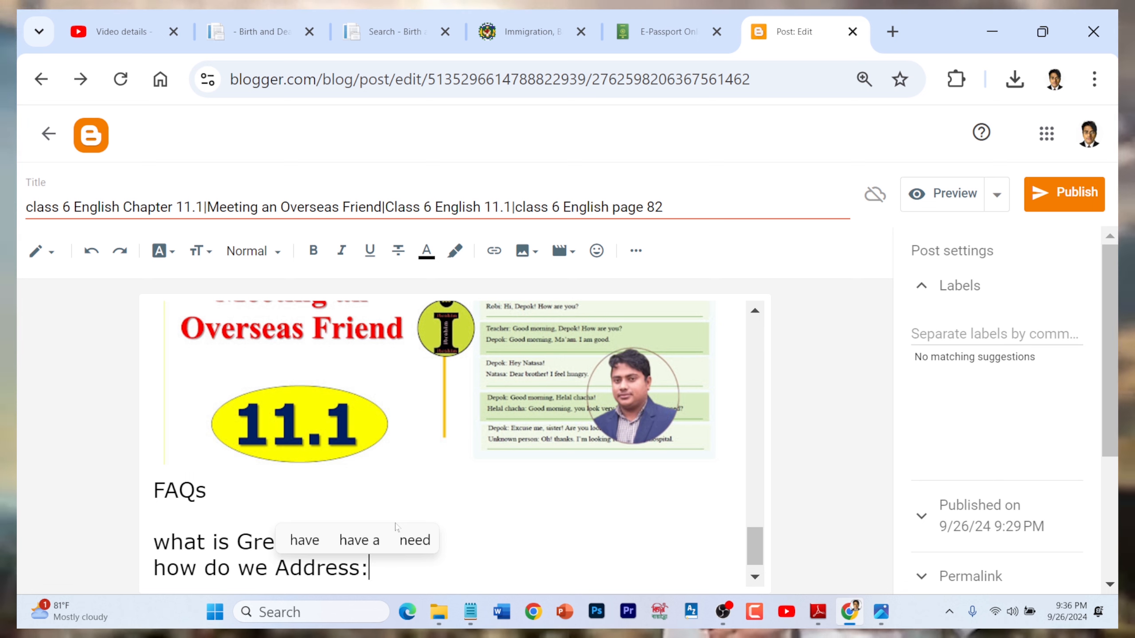
pyautogui.press('BackSpace')
pyautogui.write('peop')
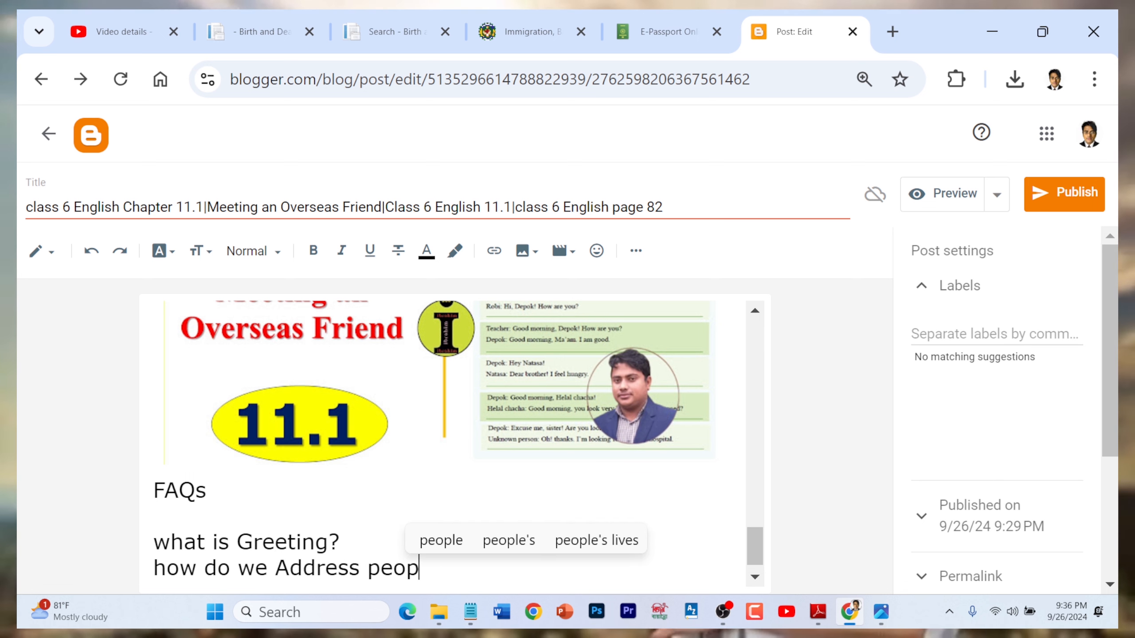
pyautogui.write('le in ')
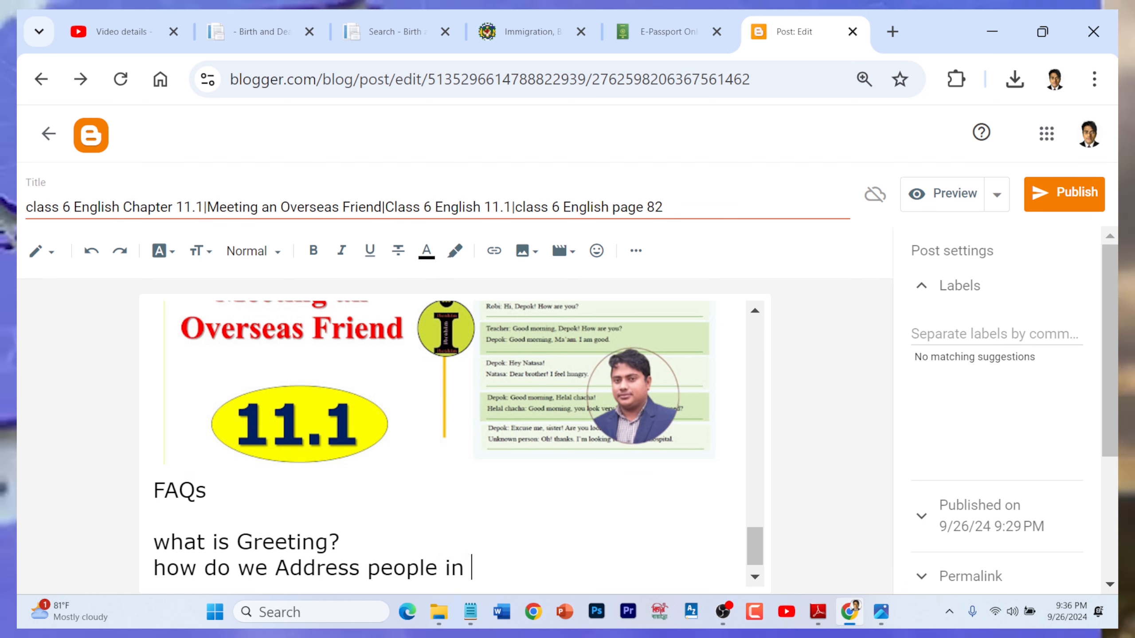
pyautogui.write('banglad')
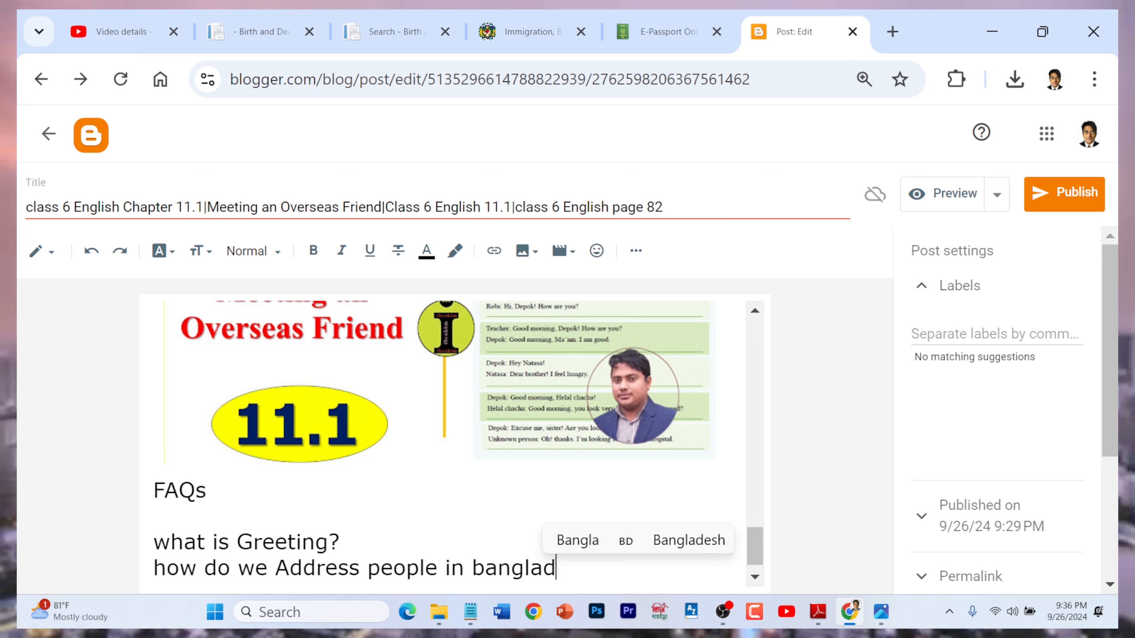
pyautogui.write('esh ?')
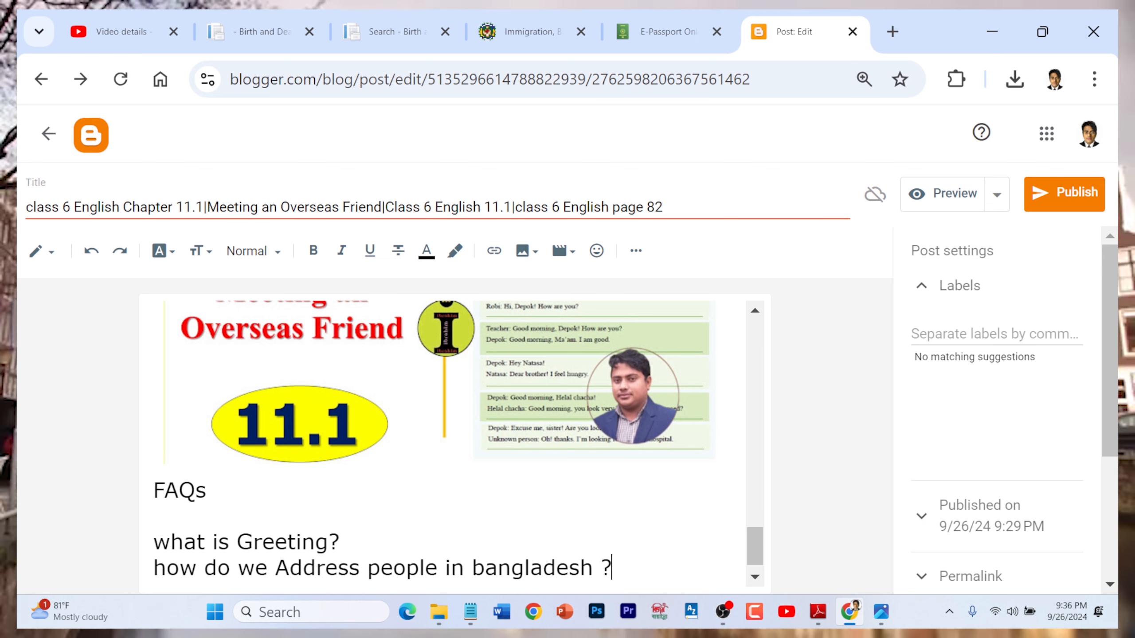
pyautogui.press('Return')
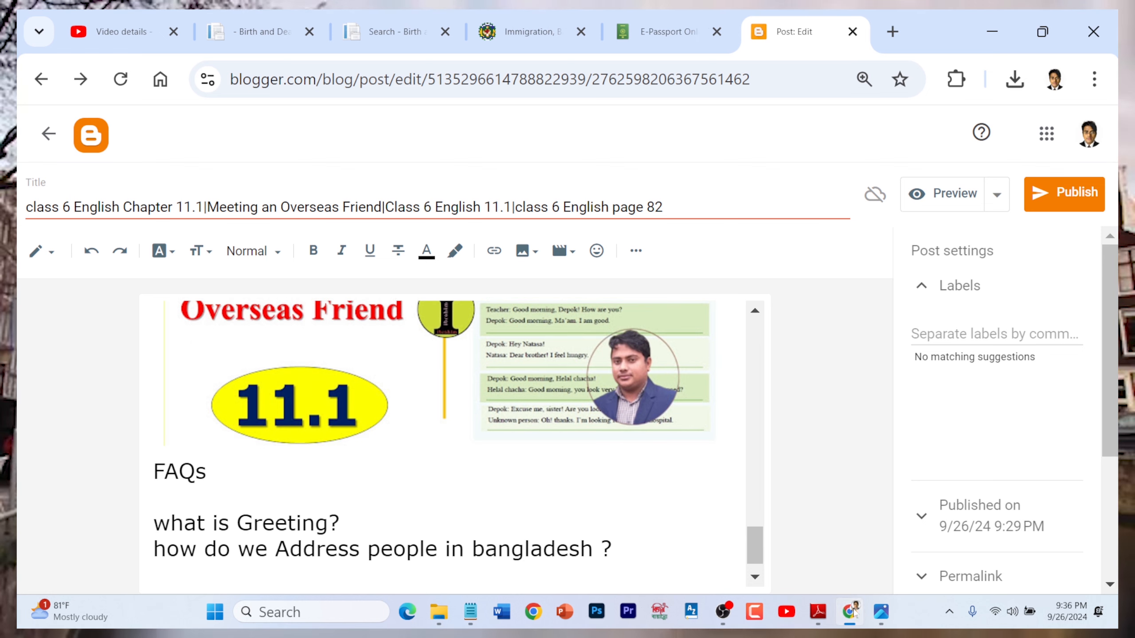
# - Copy the "Refusal:" heading from the PDF in Adobe Reader and add "Refusal words or phrase ?" as the third FAQ in the Blogger post
pyautogui.hotkey('alt', 'Tab')
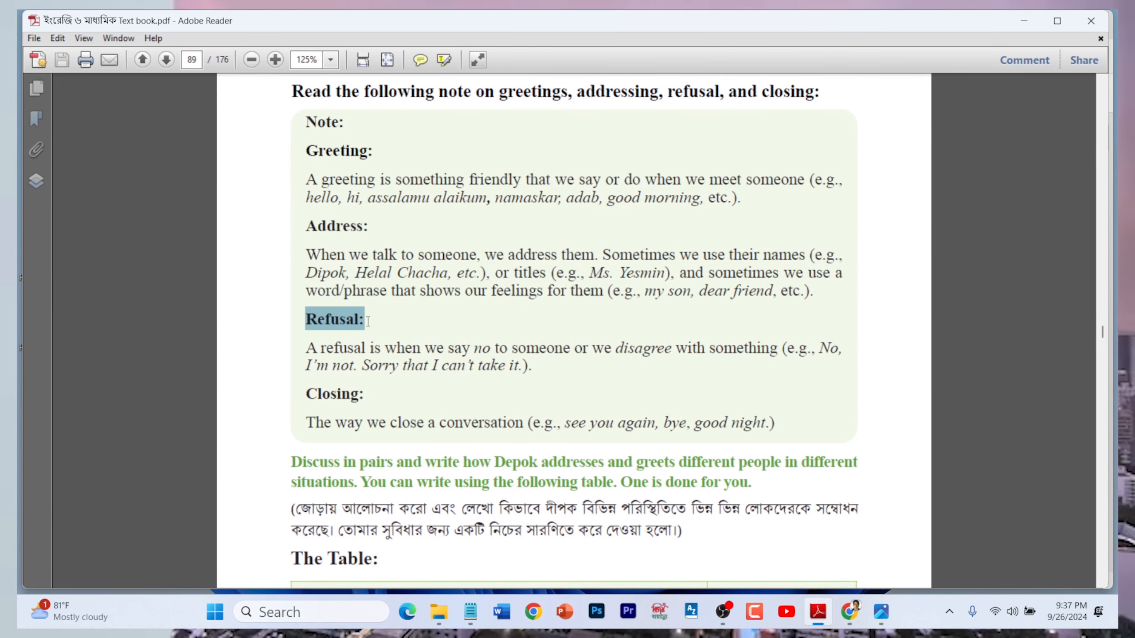
pyautogui.click(818, 613)
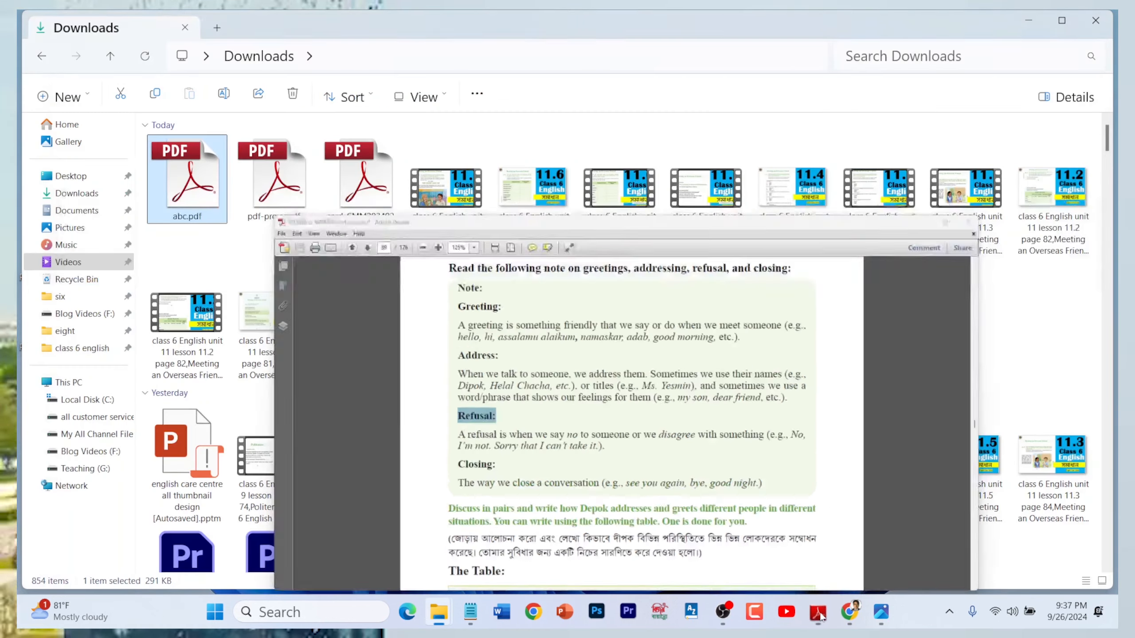
pyautogui.click(849, 611)
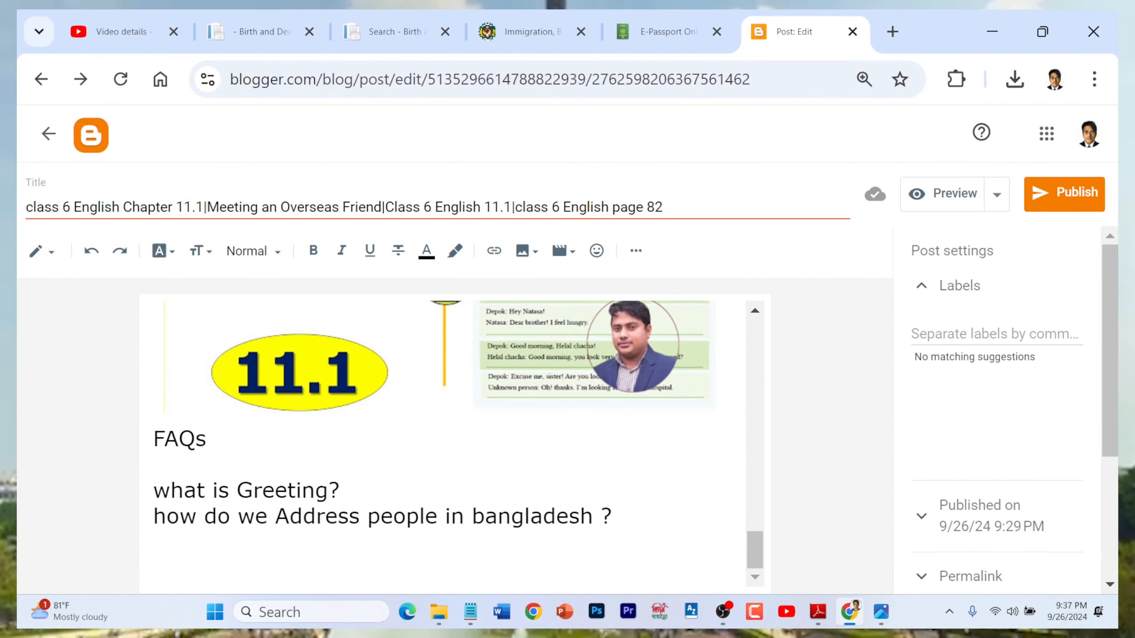
pyautogui.write('Refusal:')
pyautogui.press('BackSpace')
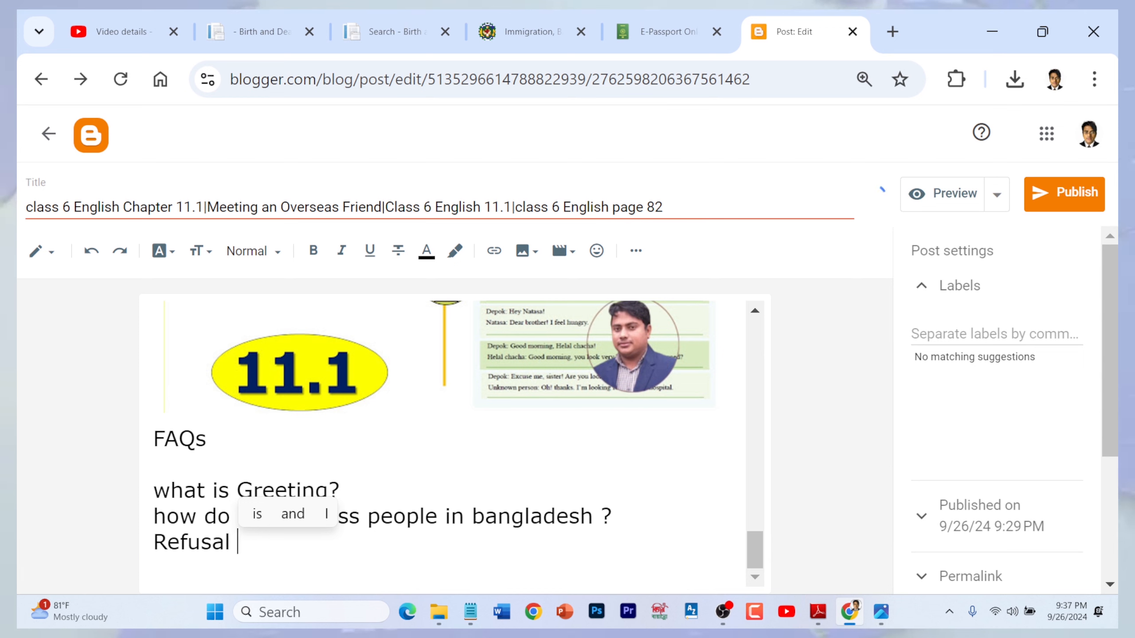
pyautogui.write('words ')
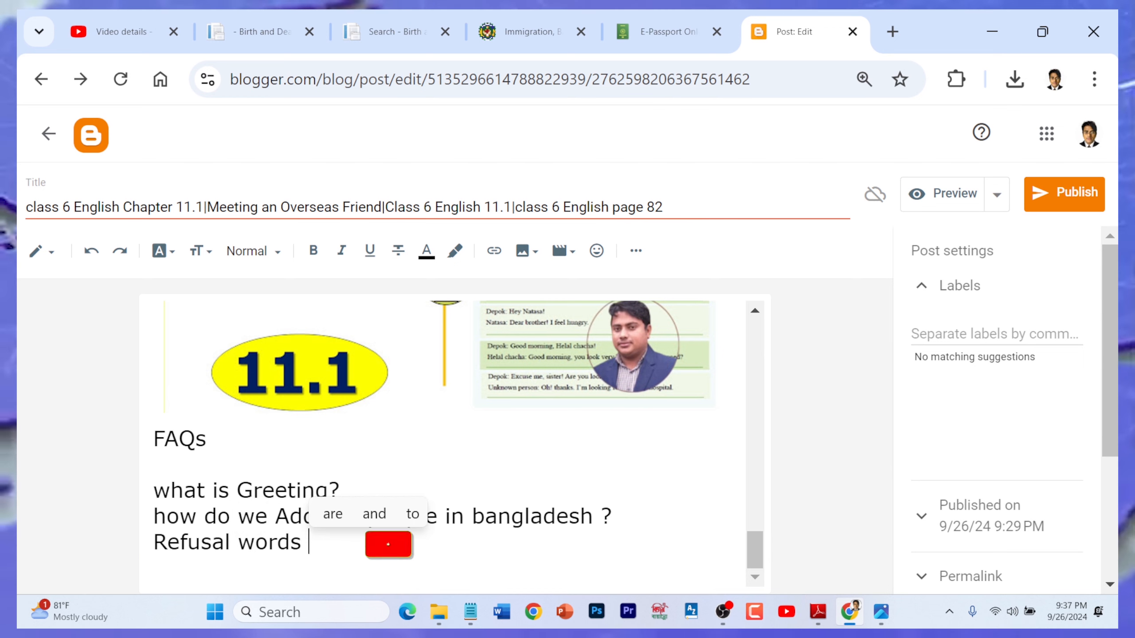
pyautogui.write('or p')
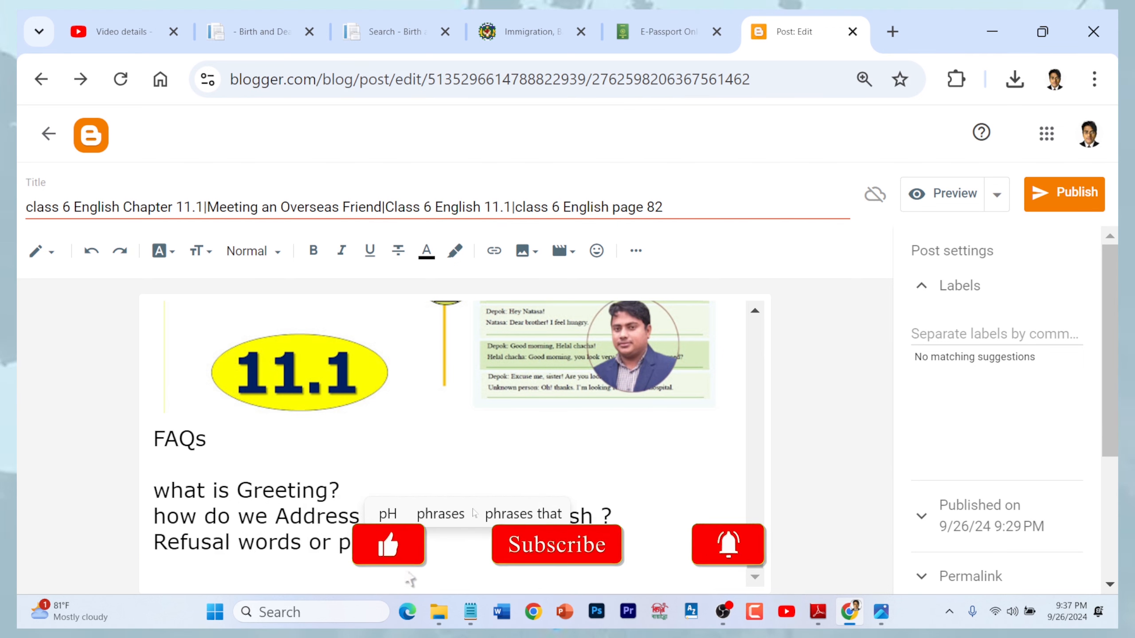
pyautogui.write('hrase ?')
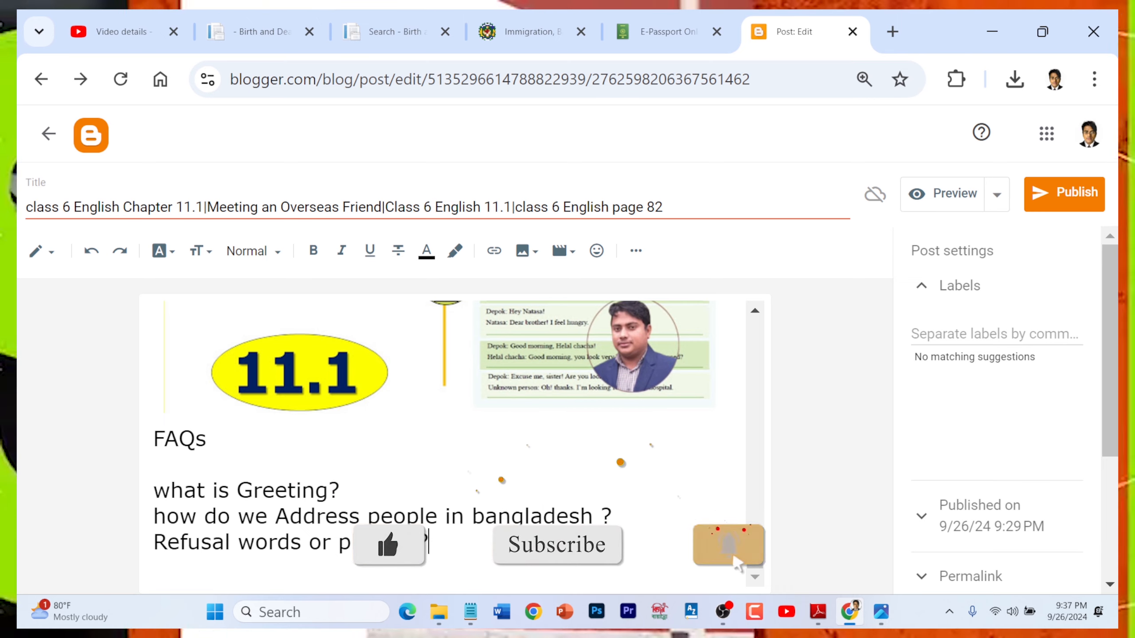
# - Go back to the start of the post and look over the opening title and the 11.1 heading lines
pyautogui.scroll(10, 454, 442)
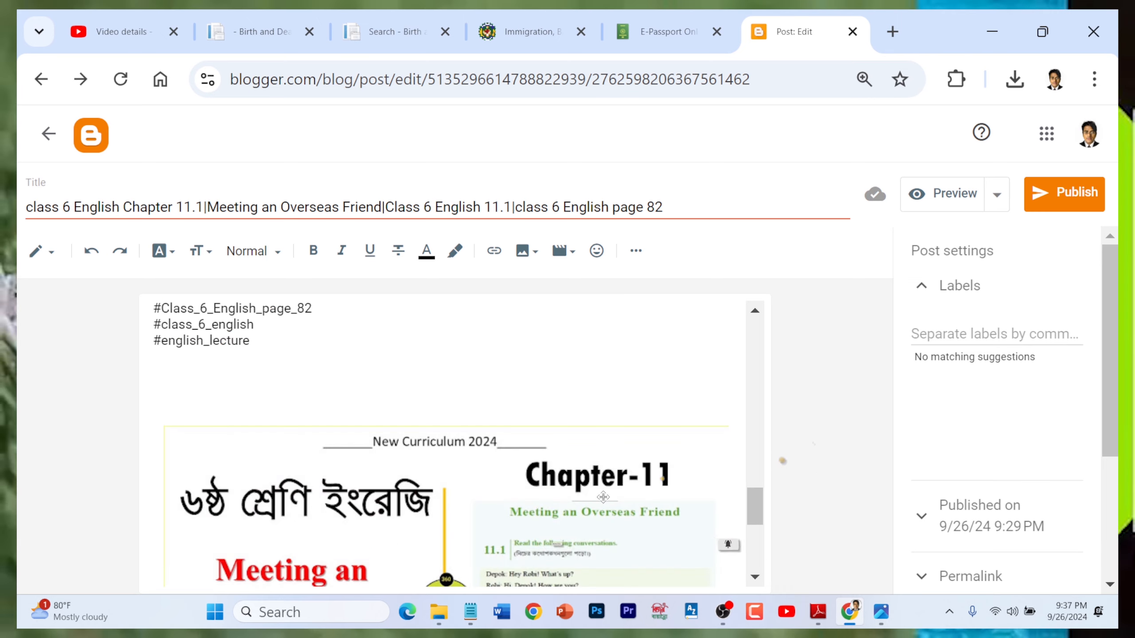
pyautogui.scroll(10, 455, 442)
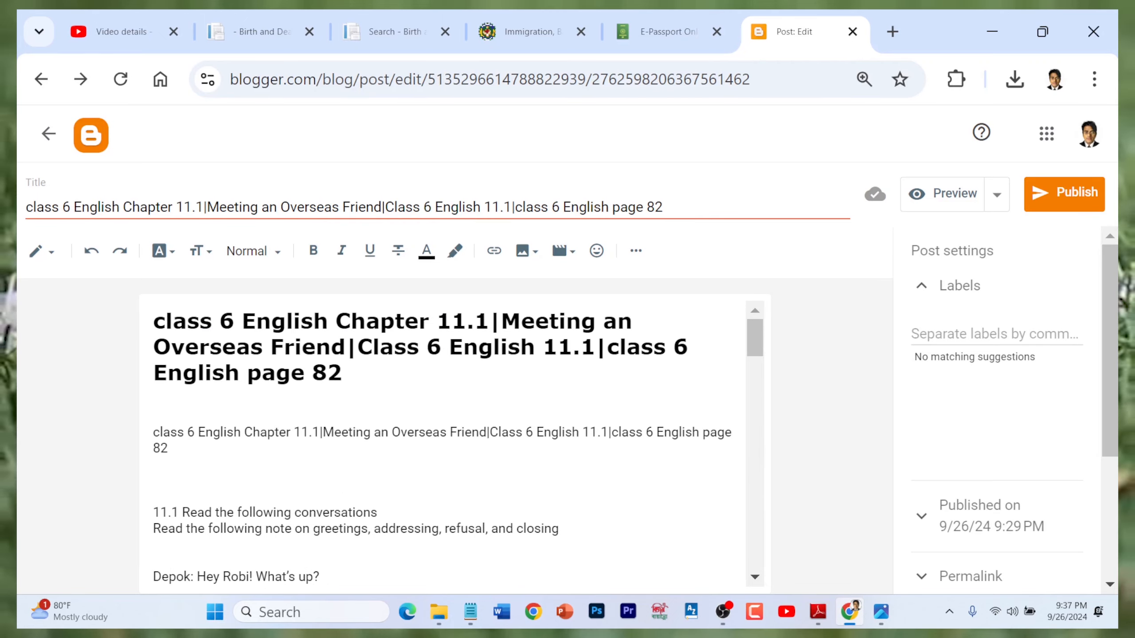
pyautogui.scroll(-2, 455, 443)
pyautogui.scroll(3, 455, 443)
pyautogui.scroll(-6, 455, 442)
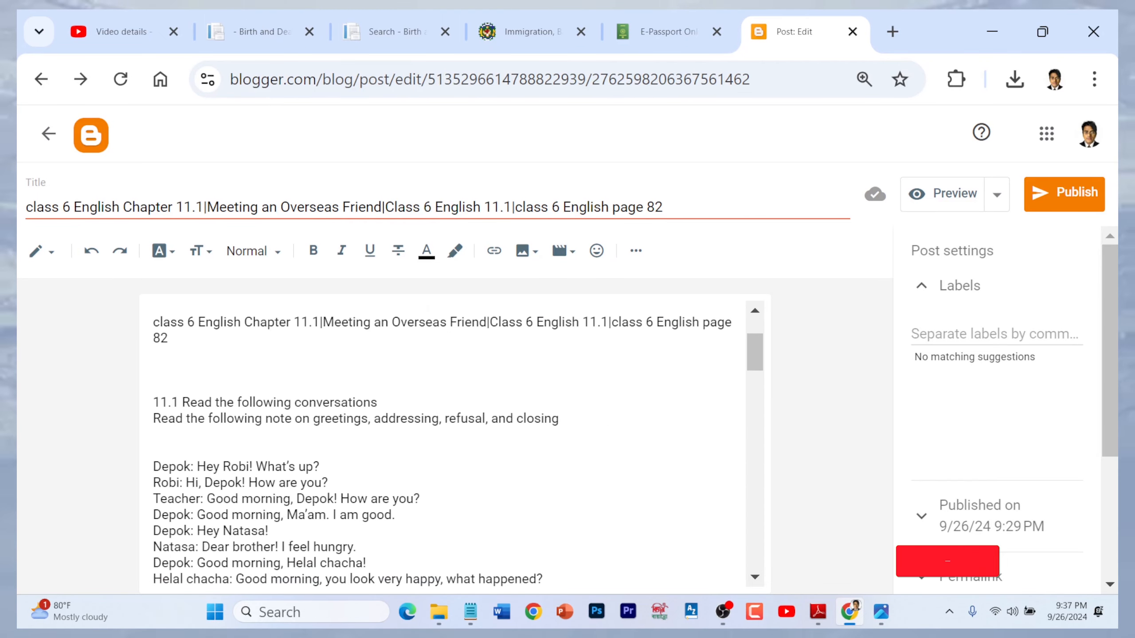
pyautogui.scroll(5, 454, 443)
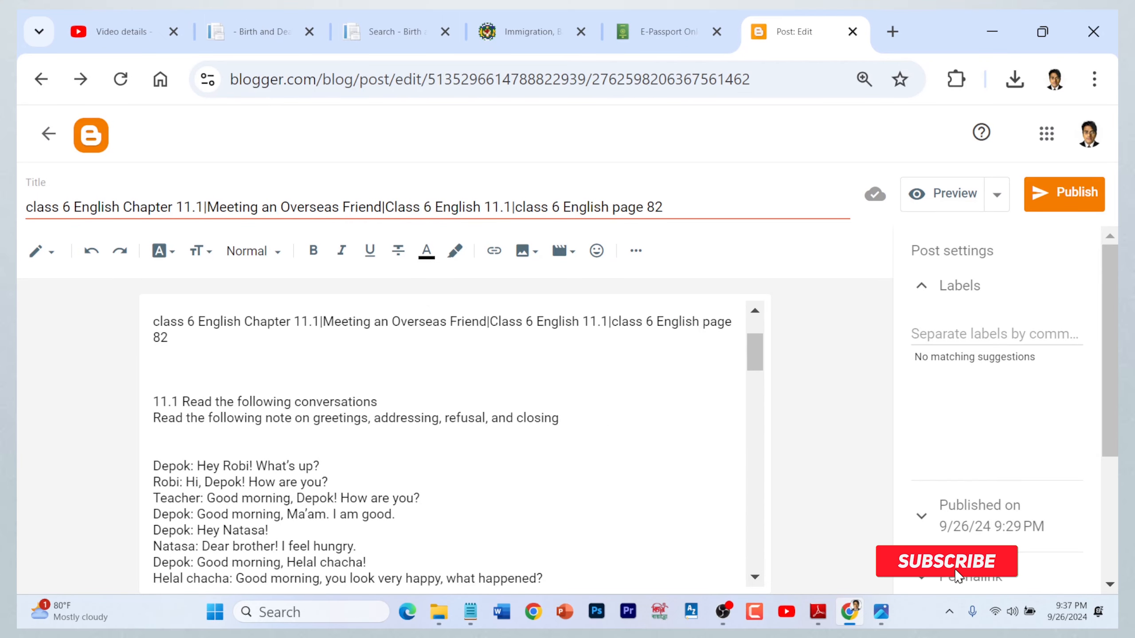
pyautogui.click(428, 263)
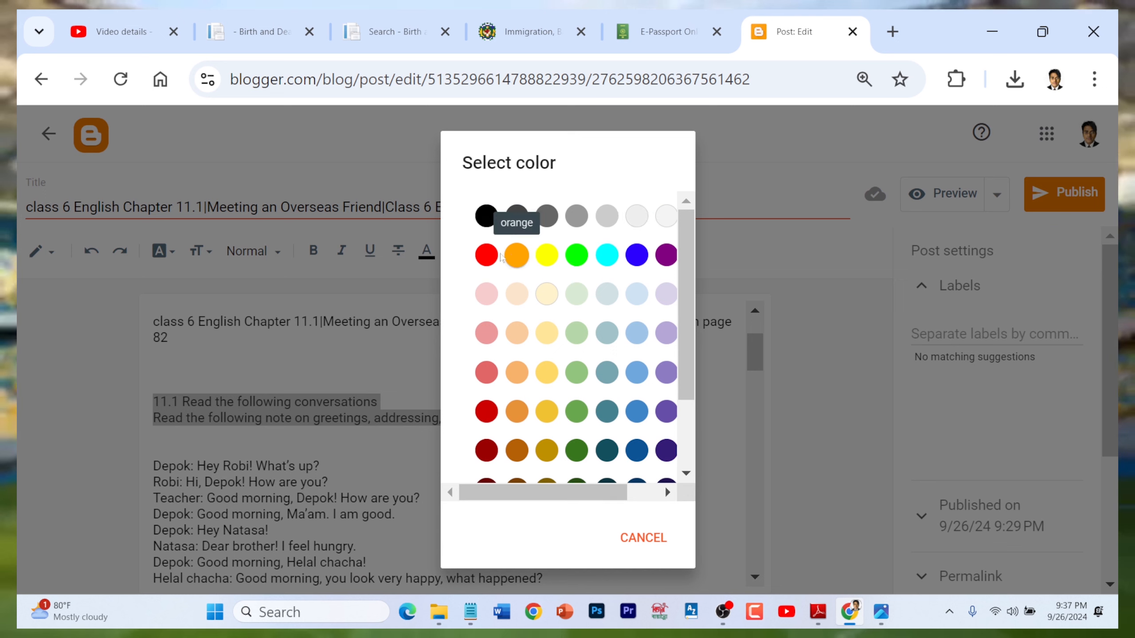
pyautogui.scroll(-2, 486, 258)
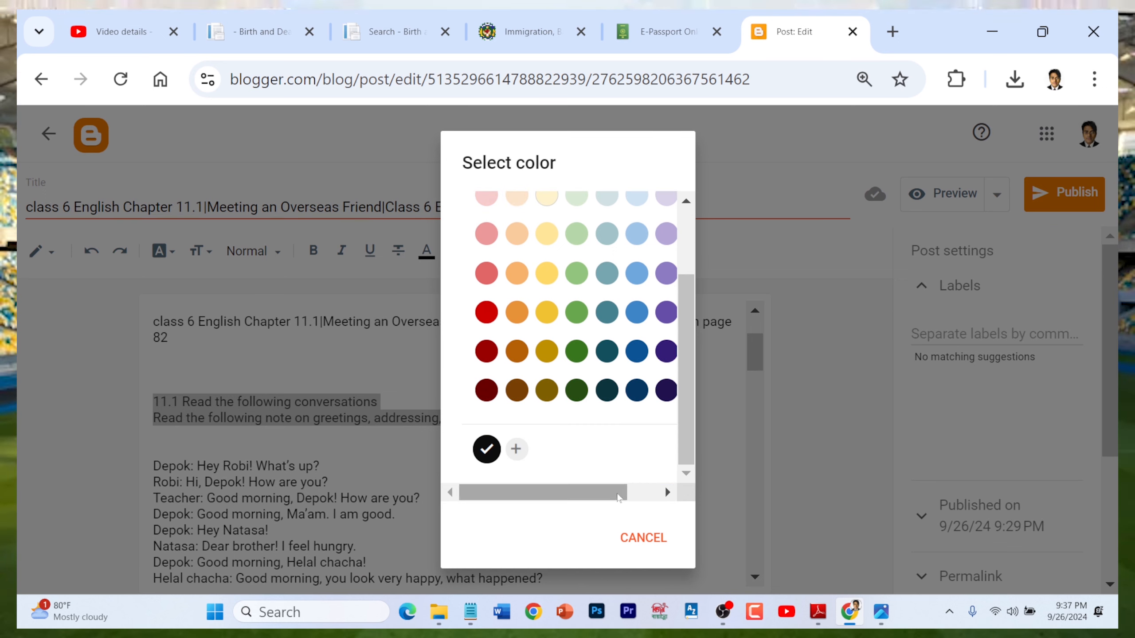
pyautogui.moveTo(623, 492); pyautogui.dragTo(687, 497)
pyautogui.click(374, 396)
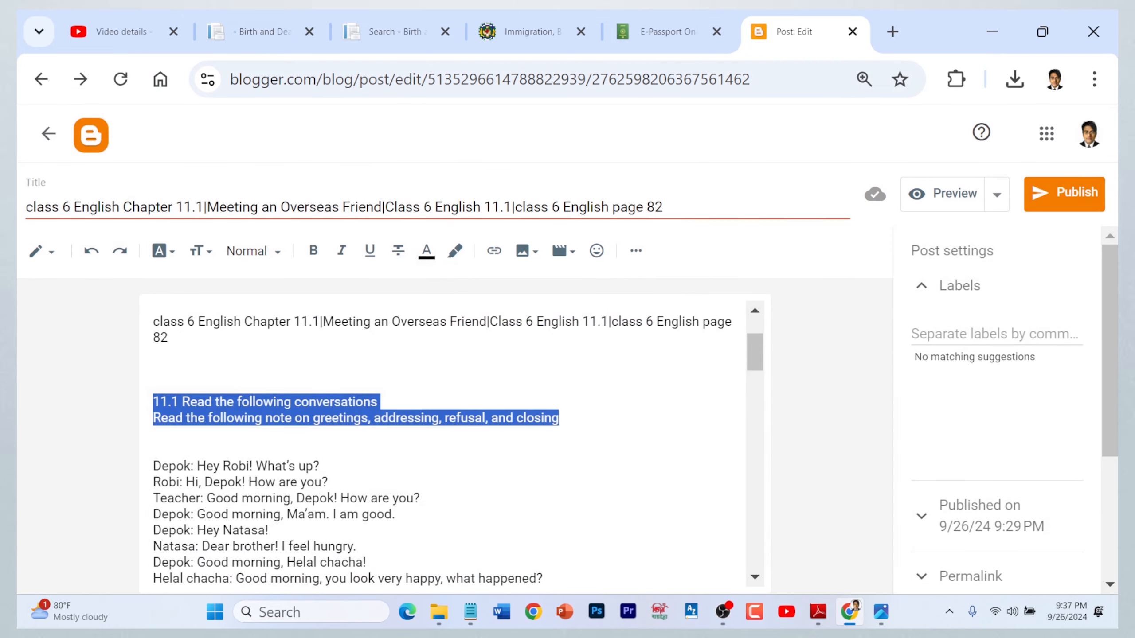
# - Make the lines "11.1 Read the following conversations" and "Read the following note on greetings, addressing, refusal, and closing" bold
pyautogui.click(407, 418)
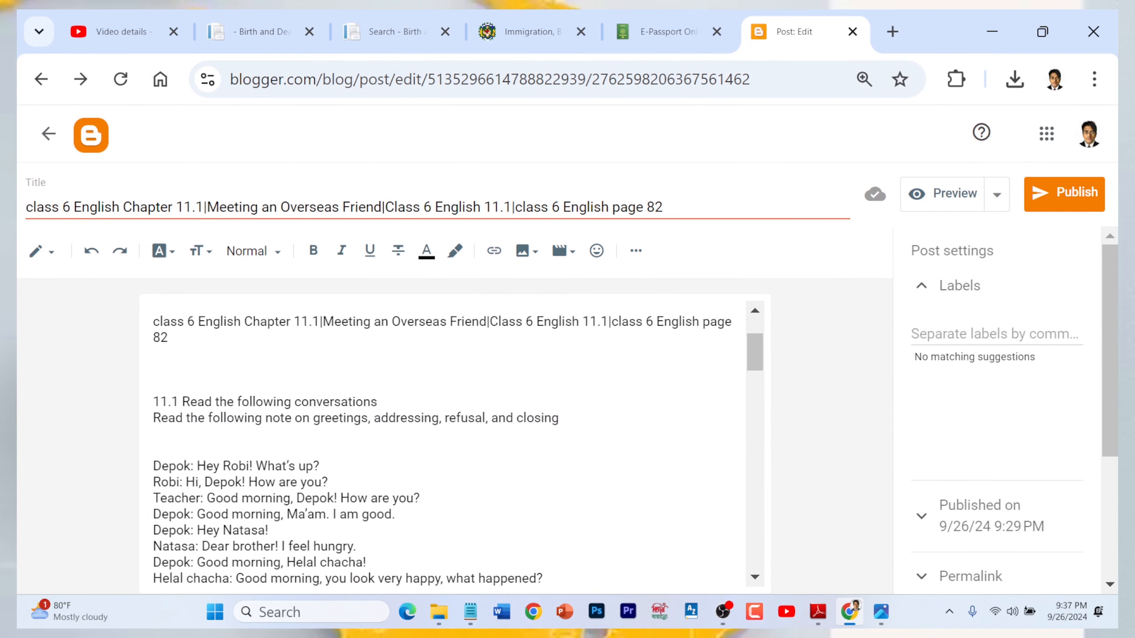
pyautogui.moveTo(561, 419); pyautogui.dragTo(438, 386)
pyautogui.moveTo(150, 396); pyautogui.dragTo(152, 398)
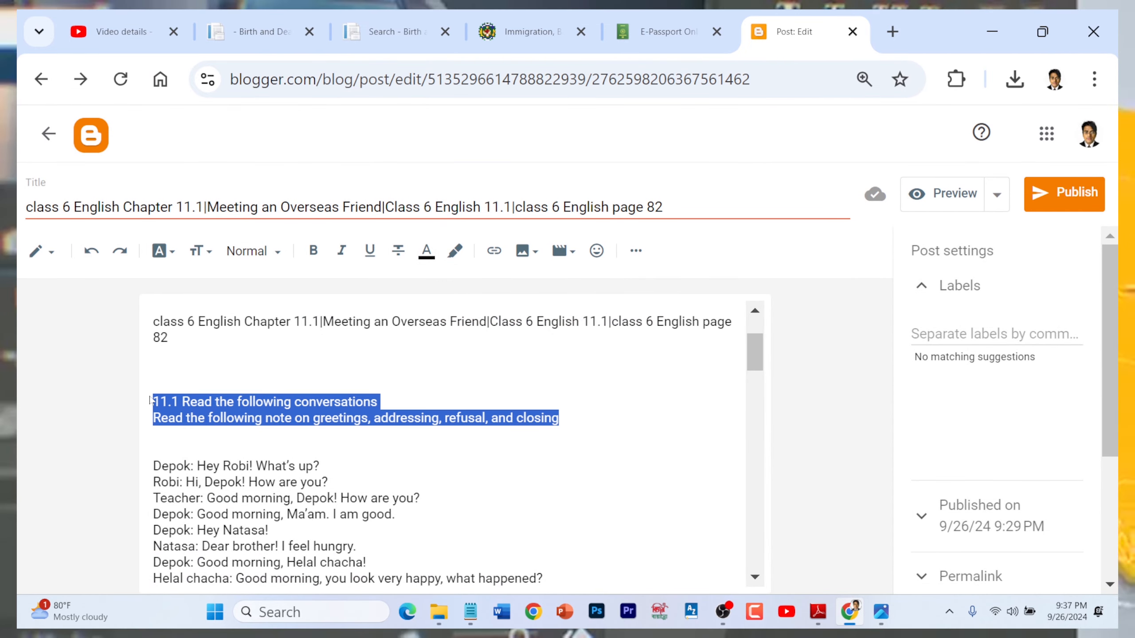
pyautogui.click(315, 251)
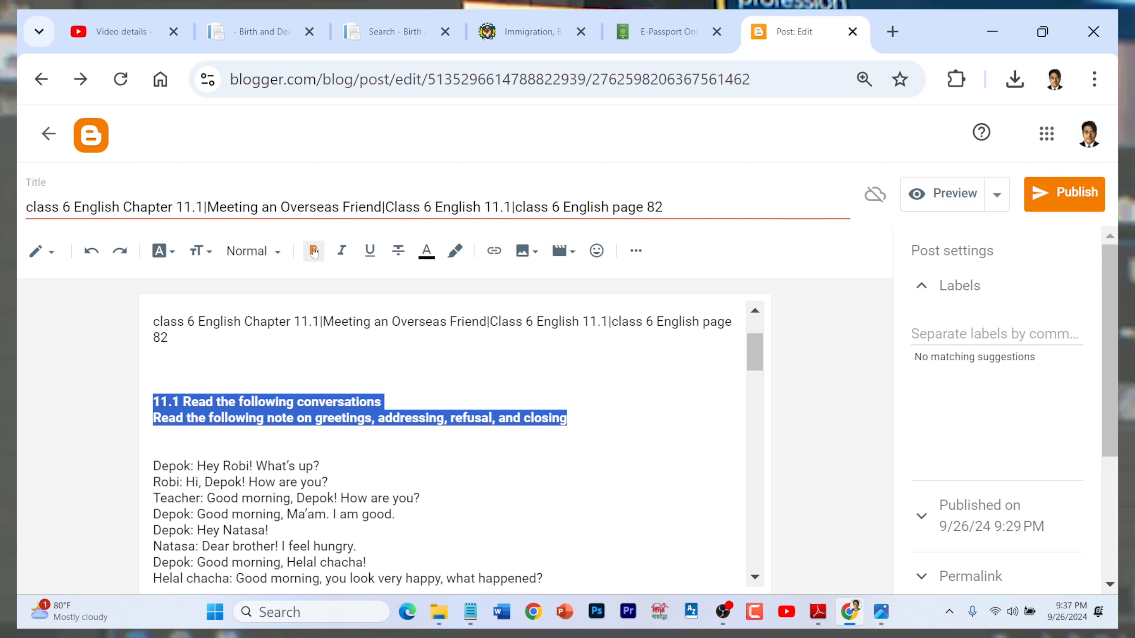
pyautogui.click(153, 434)
# - Try formatting the "Read the following note…" line and "Note:" below the conversations as a bulleted list
pyautogui.scroll(-3, 442, 443)
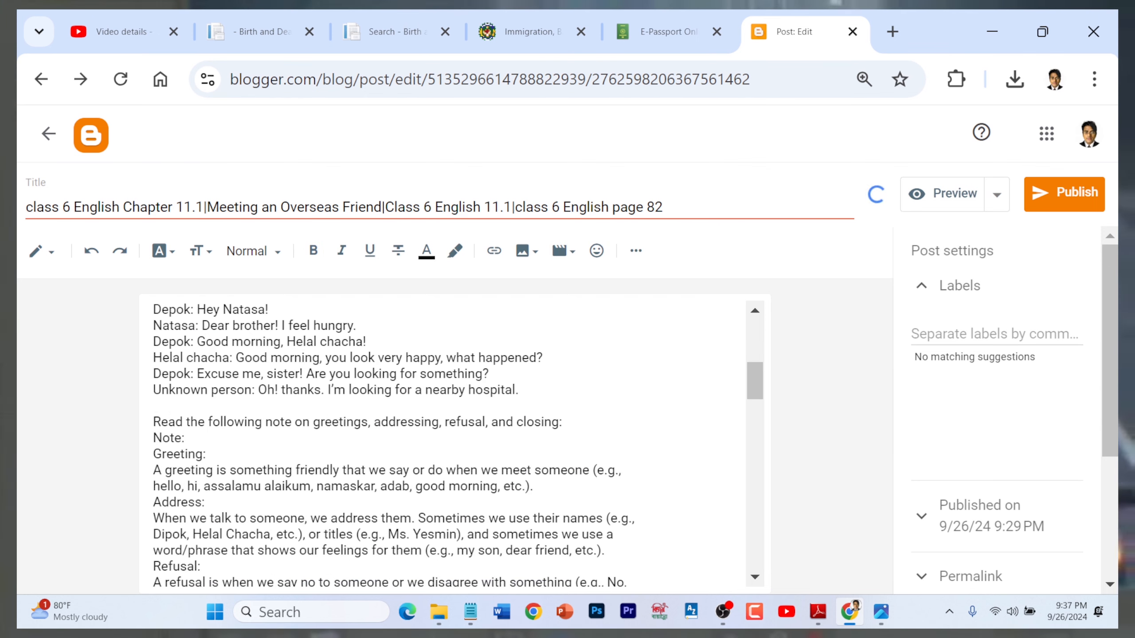
pyautogui.moveTo(185, 438); pyautogui.dragTo(138, 429)
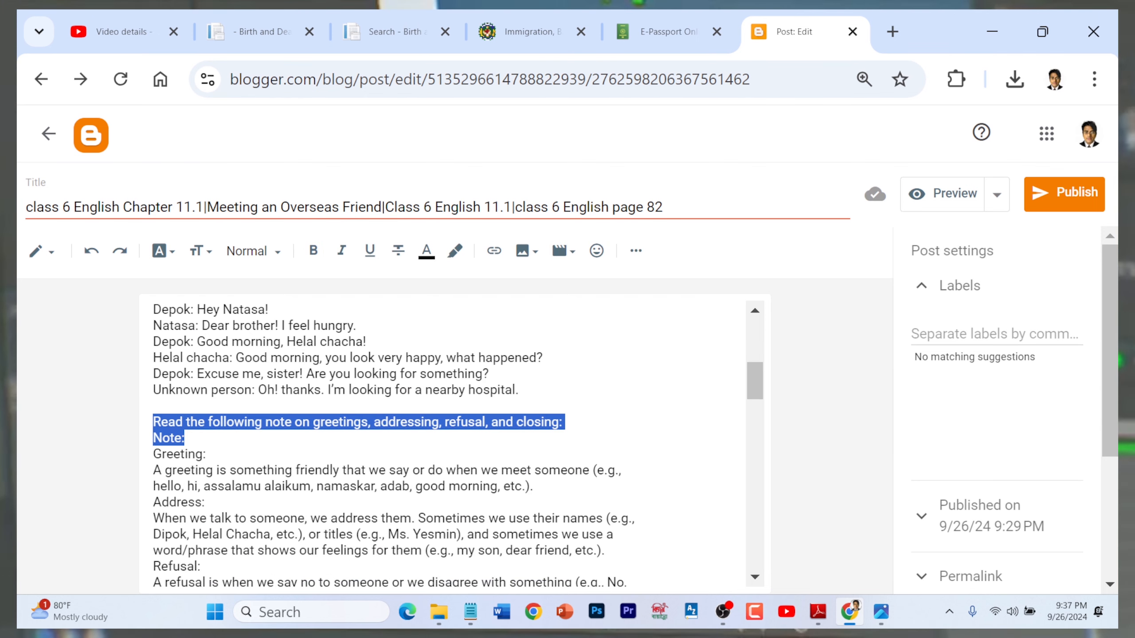
pyautogui.click(635, 252)
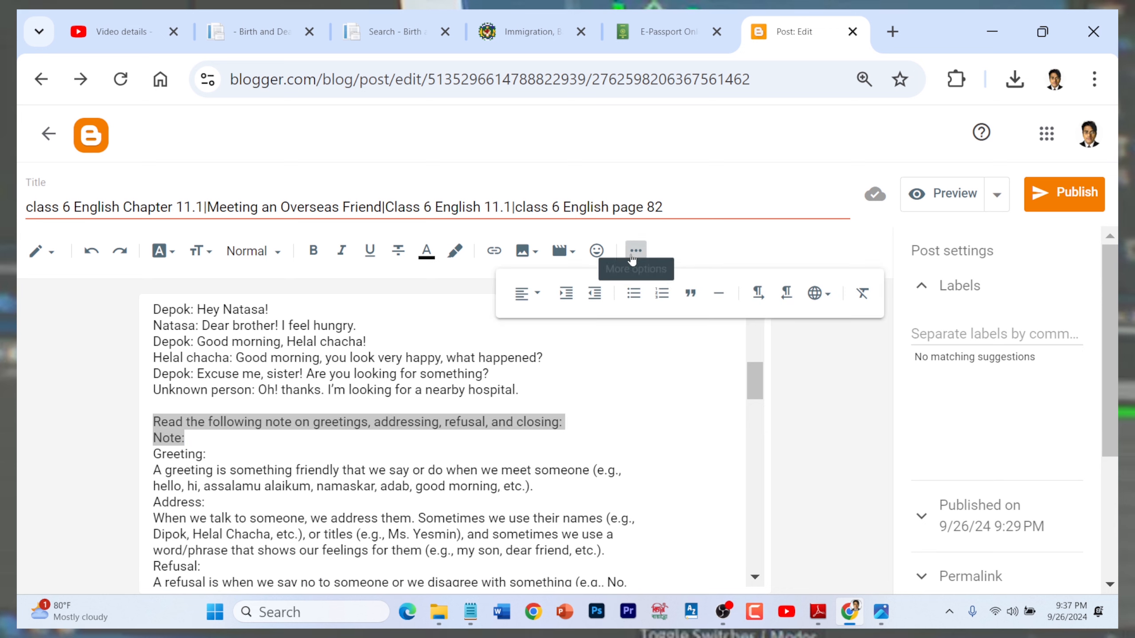
pyautogui.click(538, 302)
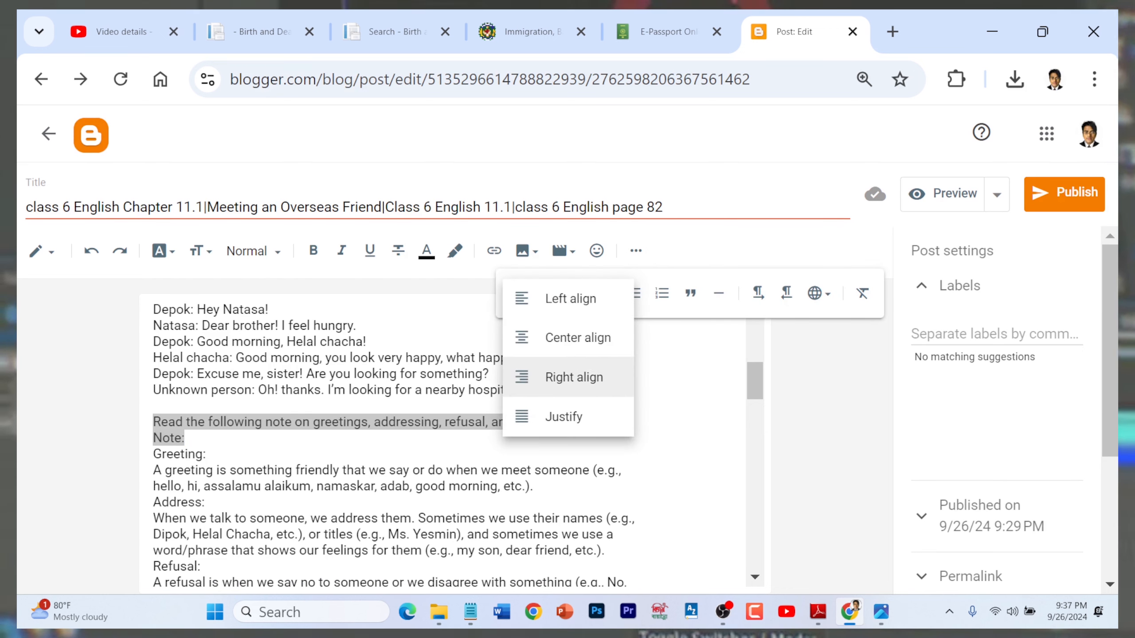
pyautogui.click(653, 311)
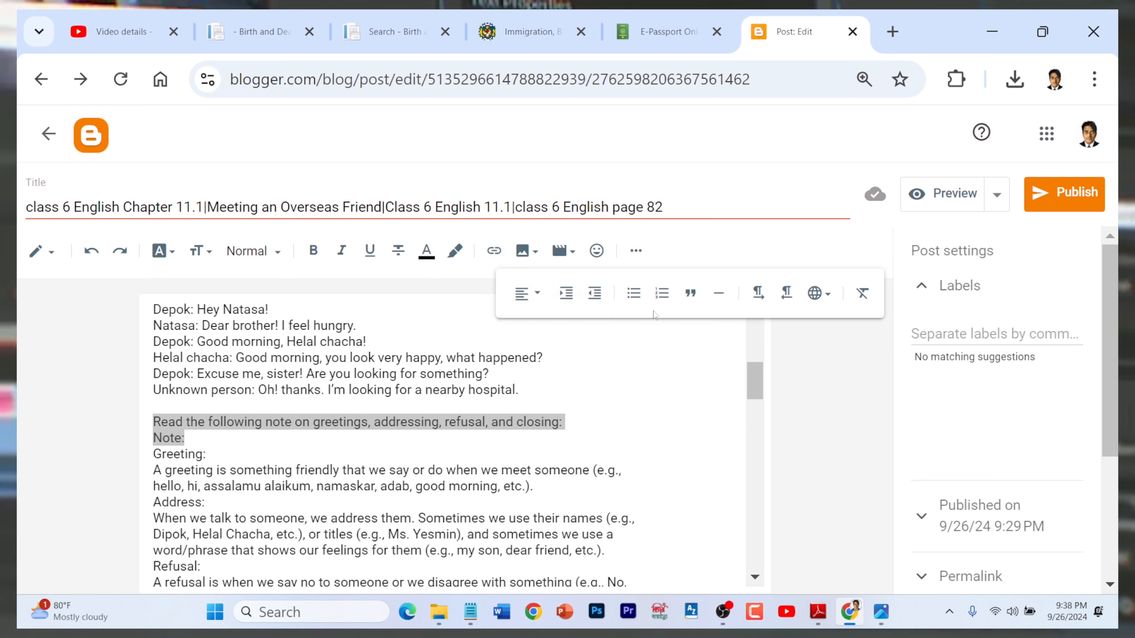
pyautogui.click(634, 295)
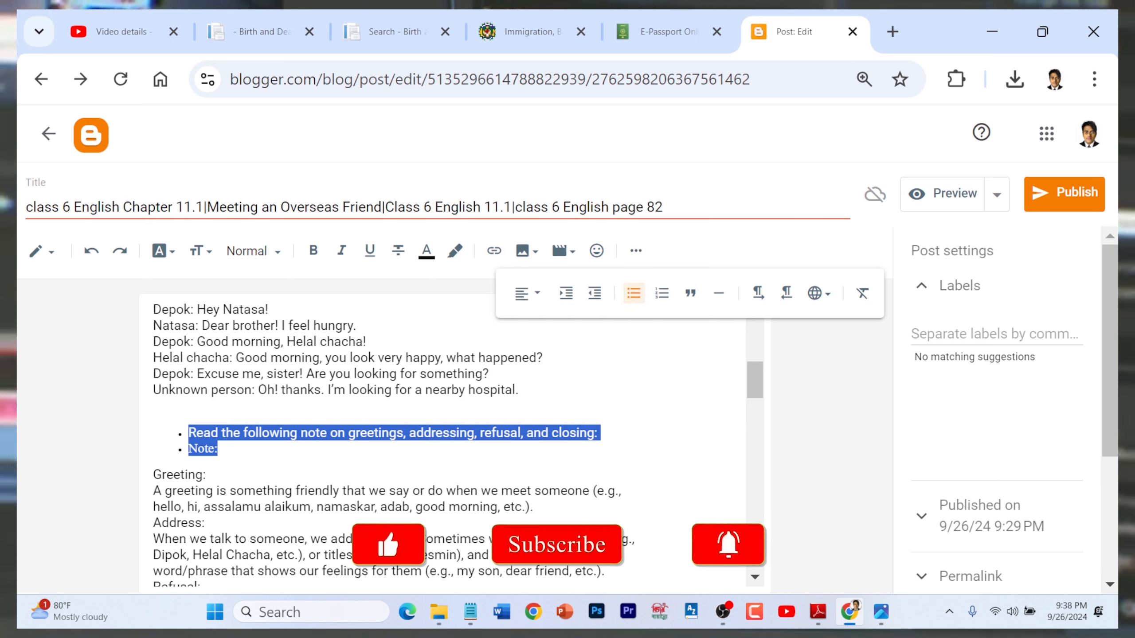
# - Remove the bullets from the "Read the following note…" and "Note:" lines
pyautogui.click(206, 475)
pyautogui.moveTo(219, 449); pyautogui.dragTo(188, 433)
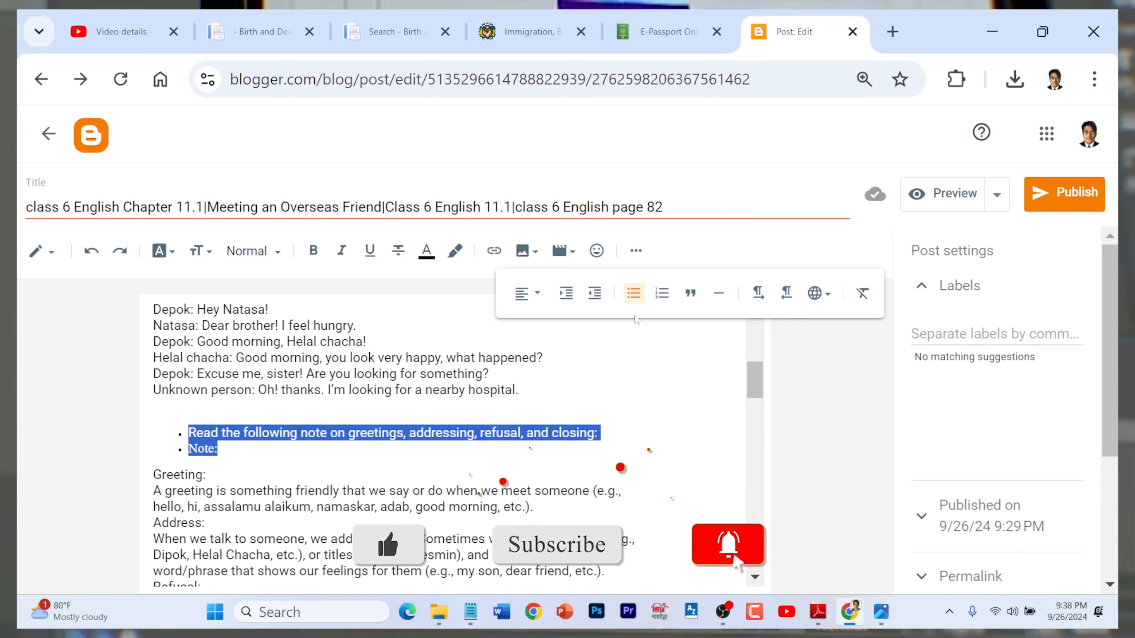
pyautogui.click(634, 295)
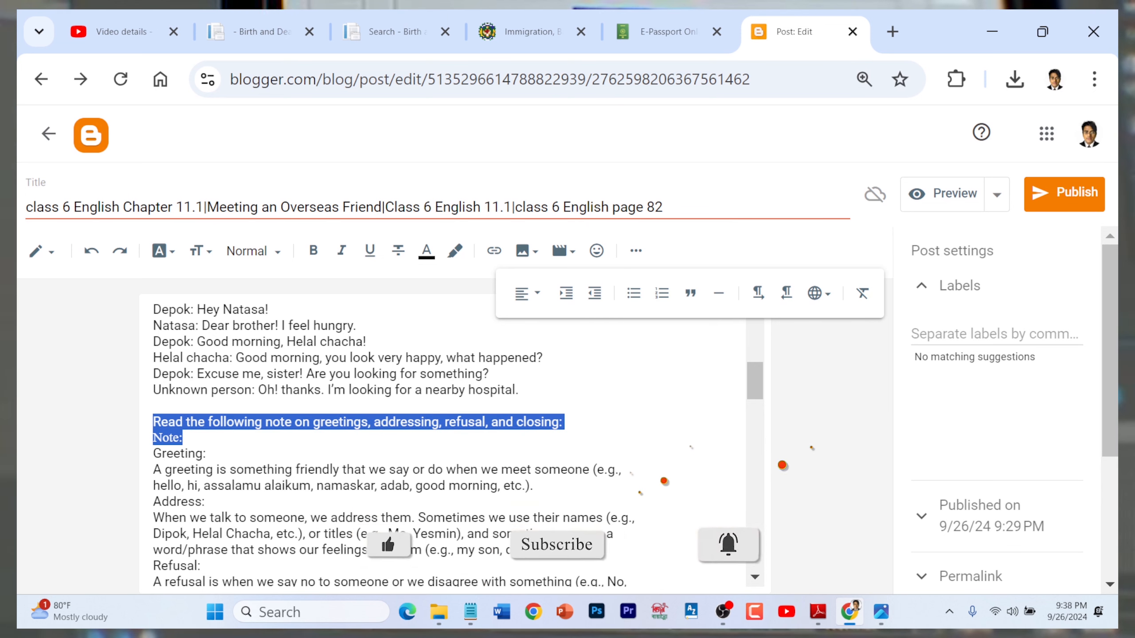
pyautogui.click(322, 470)
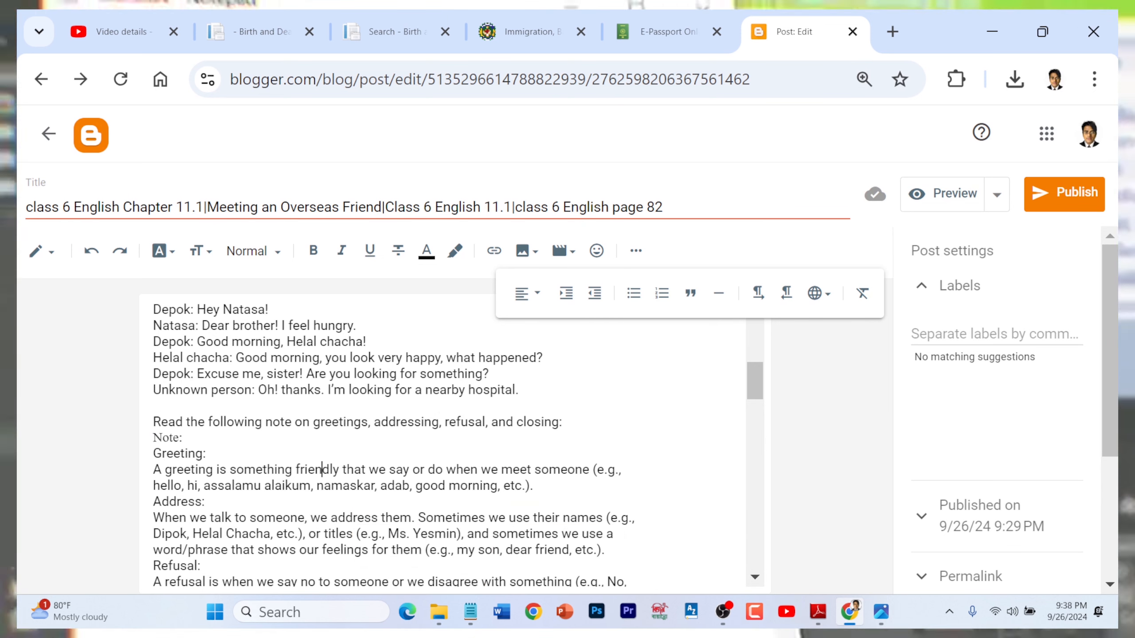
# - Try center alignment on the note text from "Greeting:" through "Refusal:" and set it back to left alignment
pyautogui.scroll(-2, 322, 470)
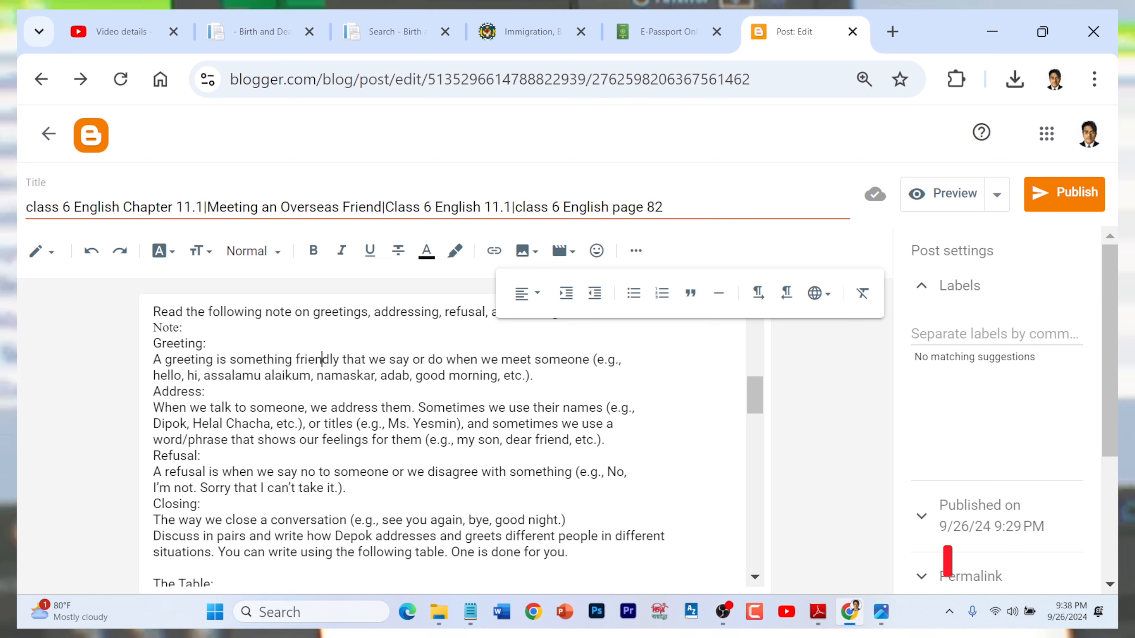
pyautogui.moveTo(201, 456); pyautogui.dragTo(136, 353)
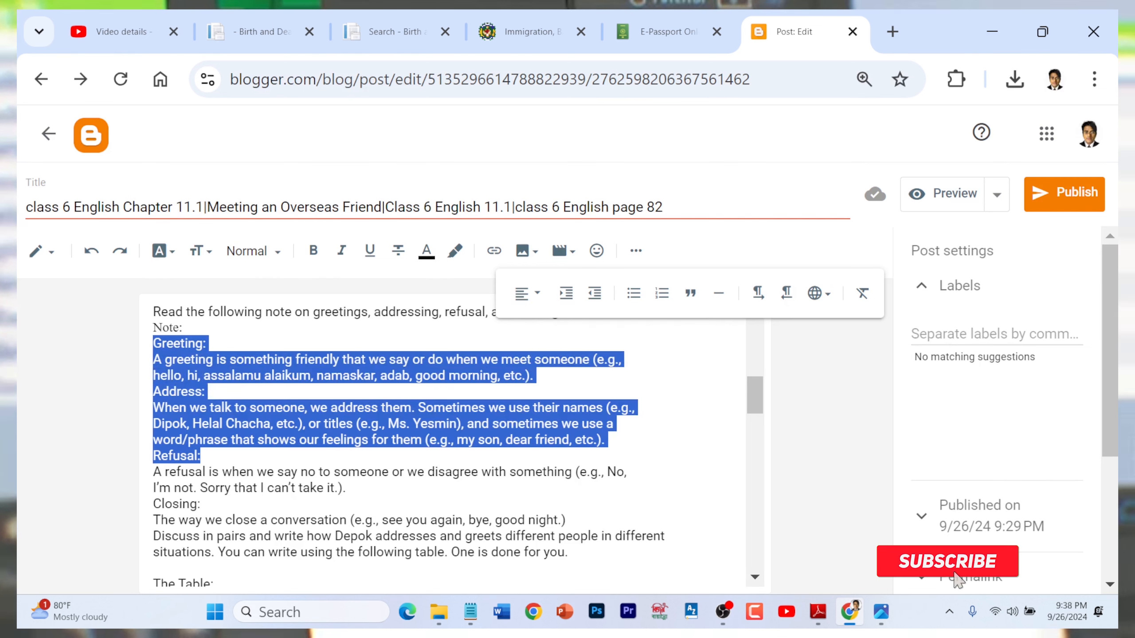
pyautogui.click(530, 295)
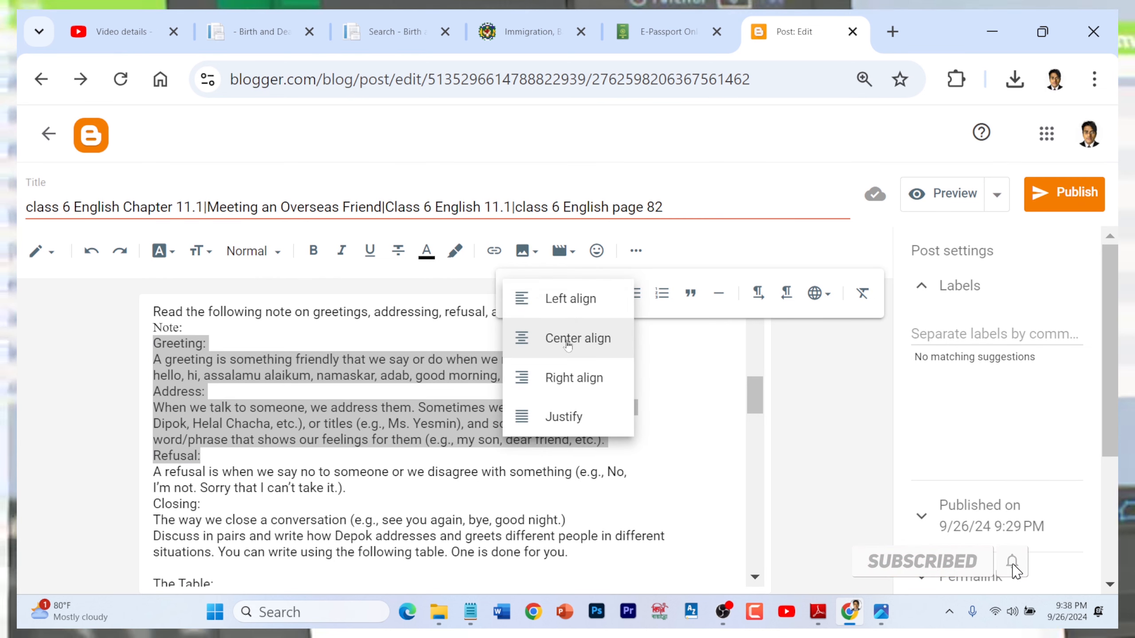
pyautogui.click(564, 337)
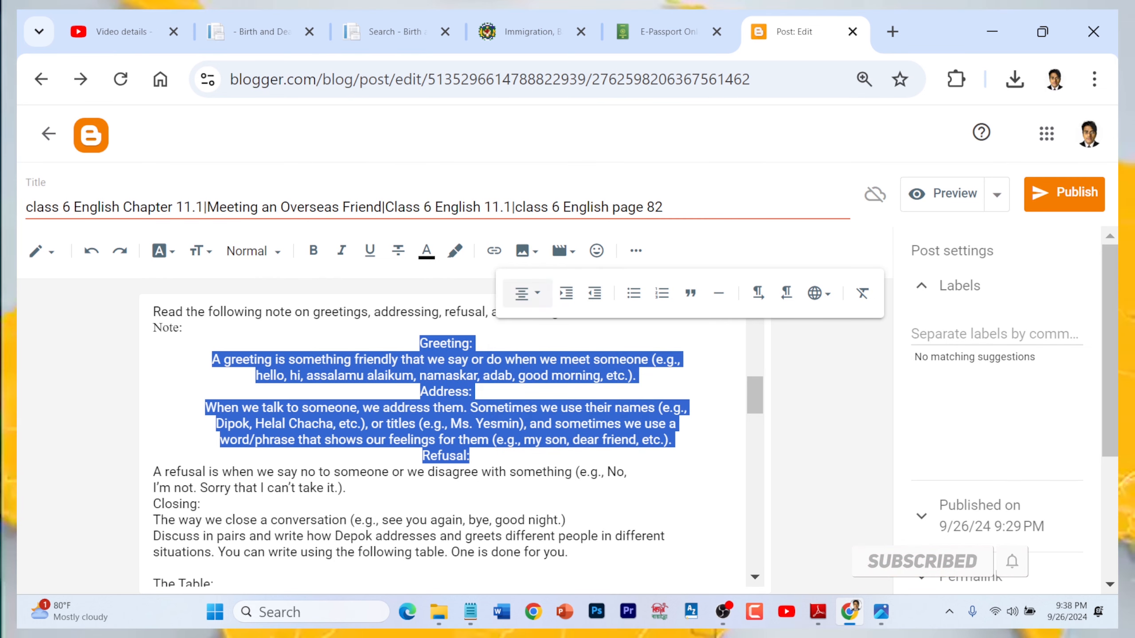
pyautogui.click(534, 295)
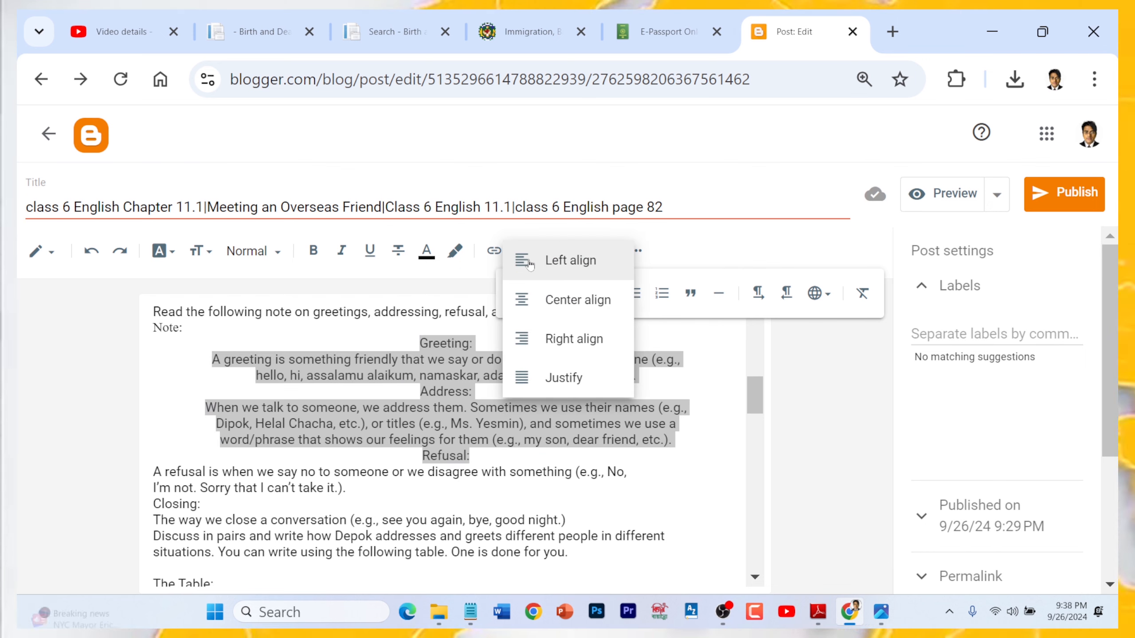
pyautogui.click(530, 264)
# - Justify the selected note text from "Greeting:" through "Refusal:"
pyautogui.click(542, 296)
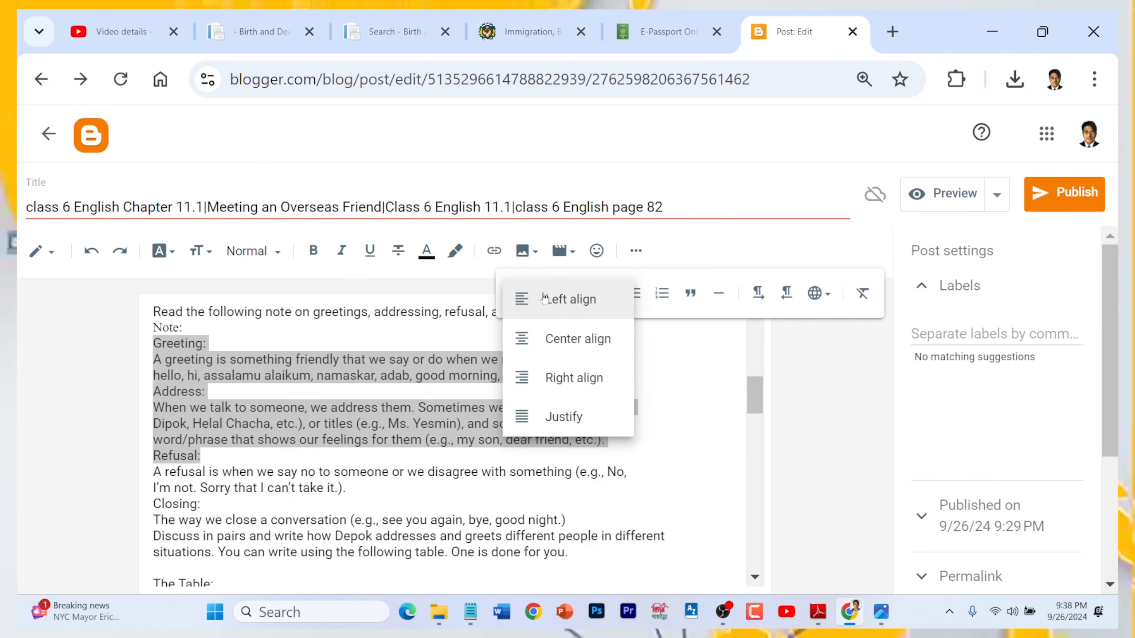
pyautogui.click(577, 417)
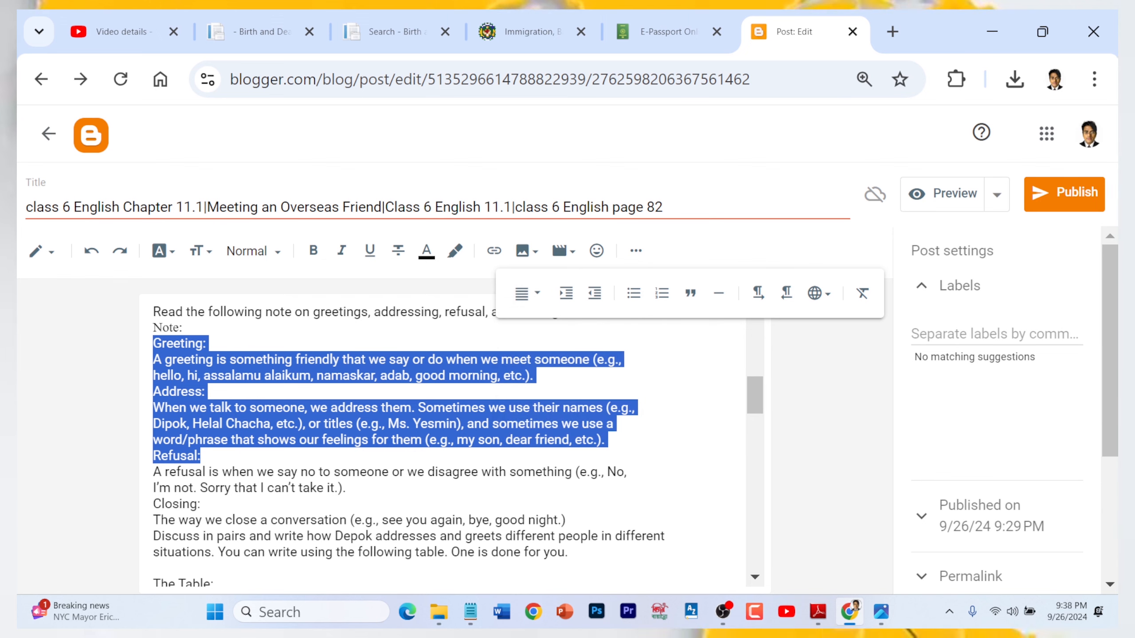
pyautogui.click(606, 440)
# - Start inserting a link on "class 6 English Chapter 11.1" in the heading at the start of the post
pyautogui.scroll(5, 442, 443)
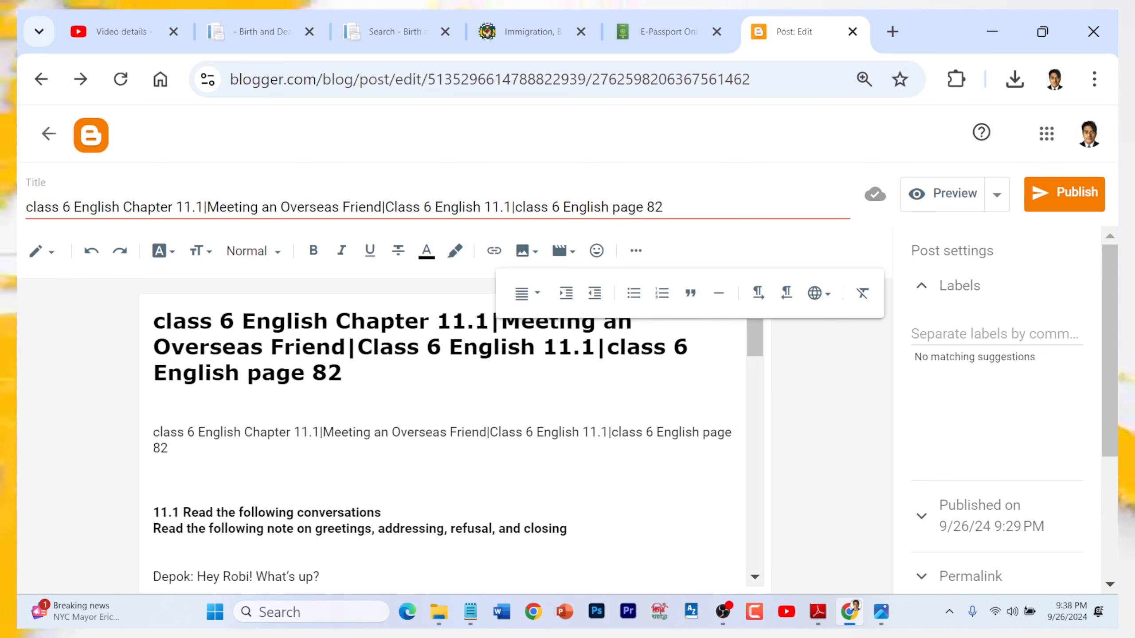
pyautogui.moveTo(492, 322); pyautogui.dragTo(149, 328)
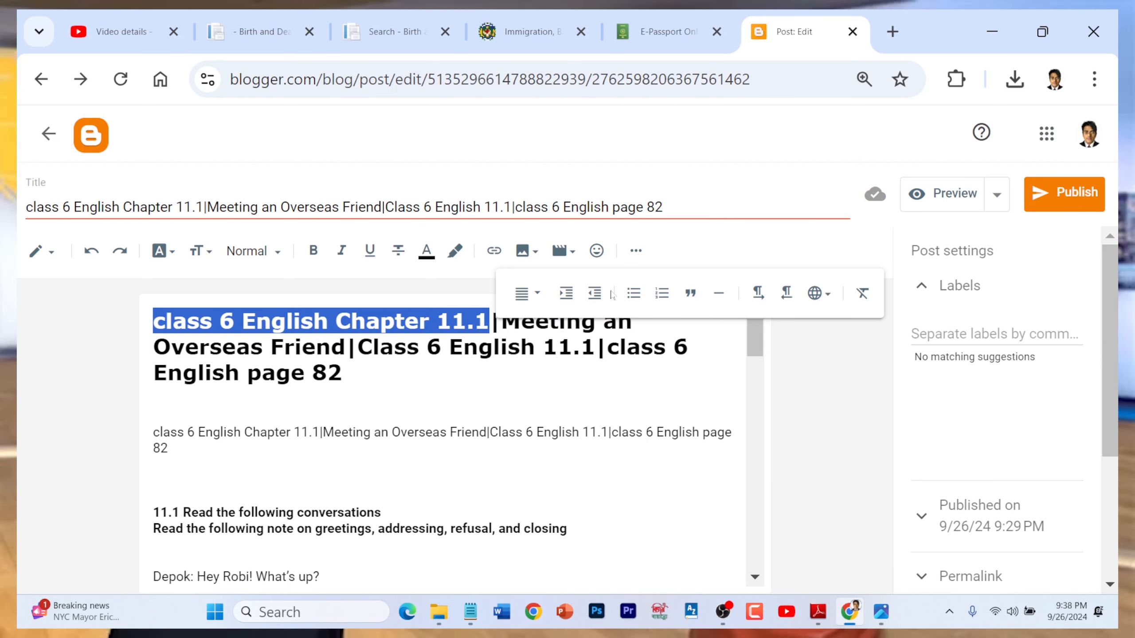
pyautogui.click(494, 252)
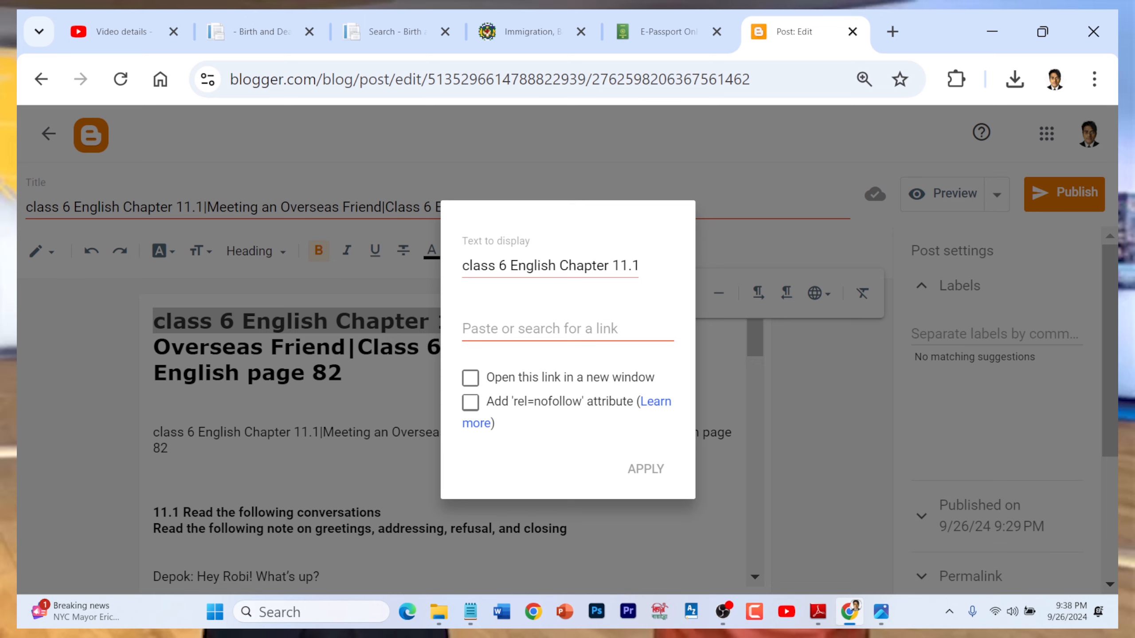
# - Switch to the video details in YouTube Studio and copy the video link
pyautogui.click(134, 44)
pyautogui.scroll(5, 514, 402)
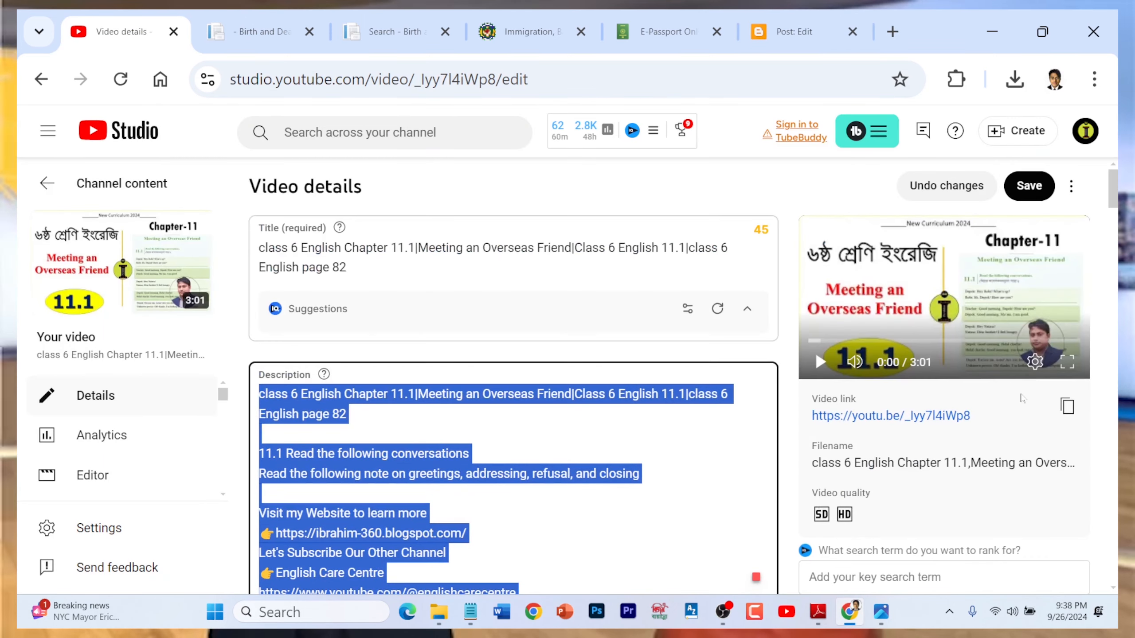
pyautogui.click(1068, 407)
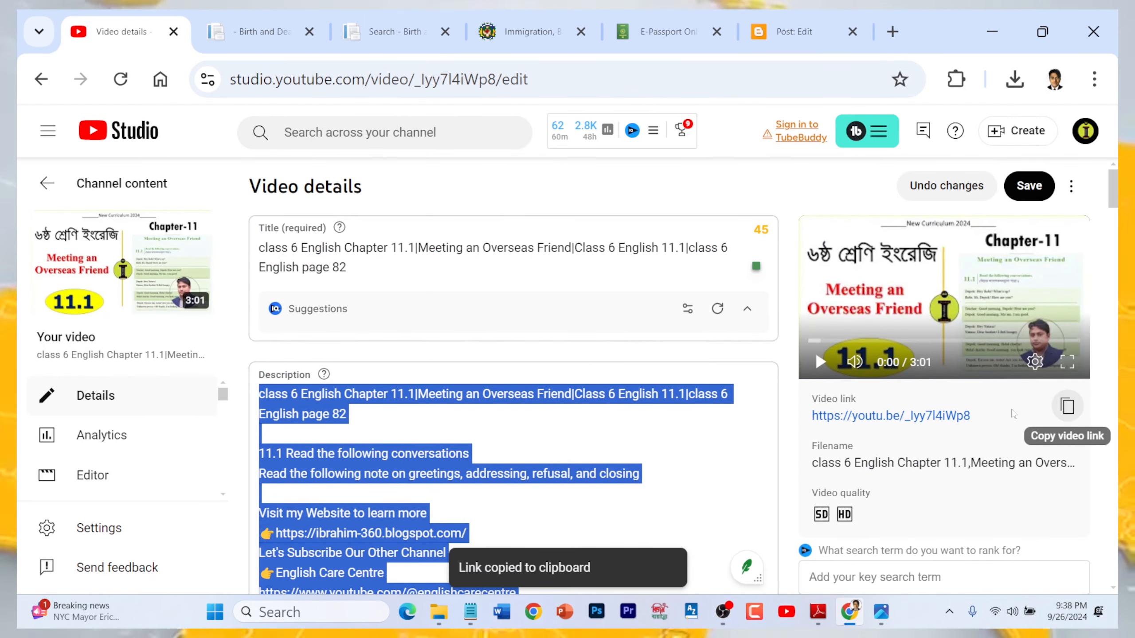
pyautogui.click(697, 443)
pyautogui.click(1067, 412)
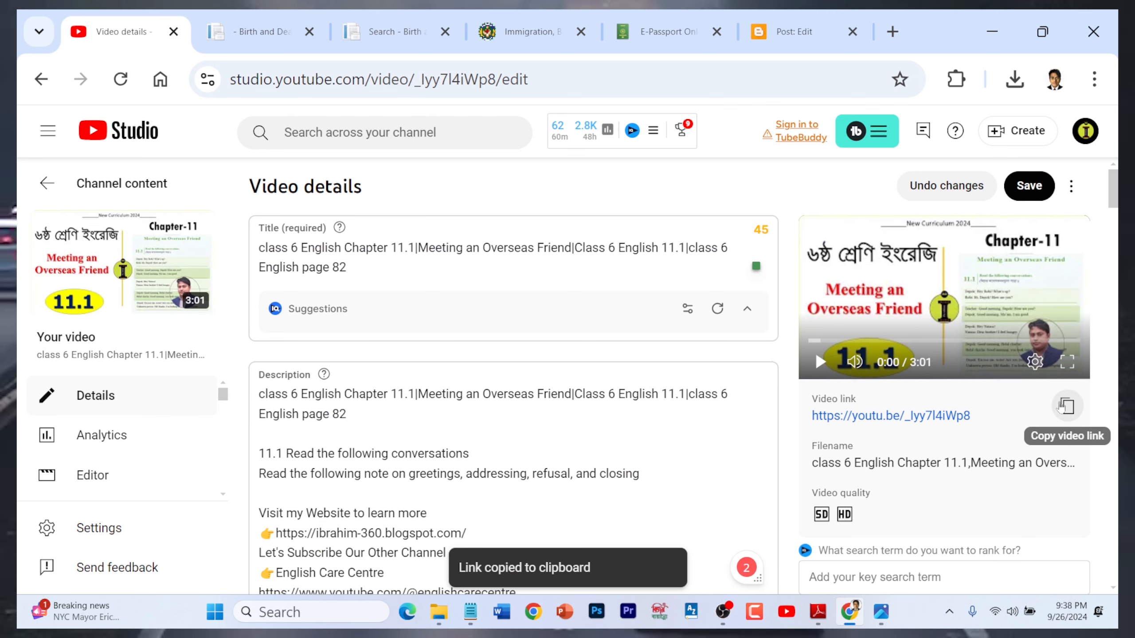
# - Switch back to the Blogger post and link "class 6 English Chapter 11.1" to the copied YouTube video URL, set to open in a new window
pyautogui.click(804, 22)
pyautogui.click(533, 331)
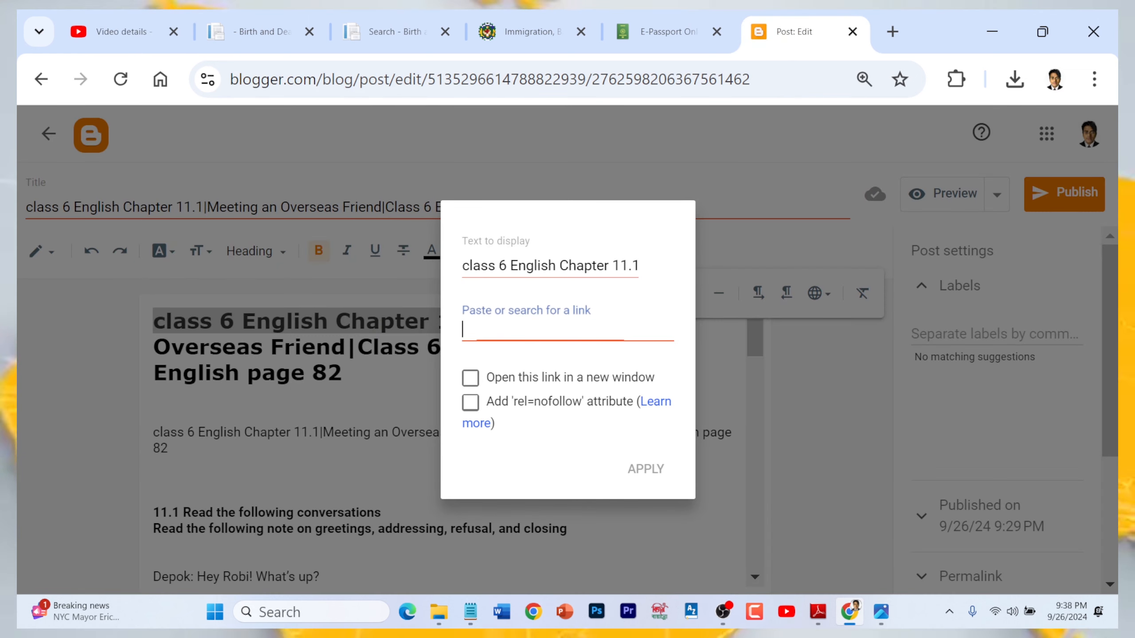
pyautogui.tripleClick(568, 265)
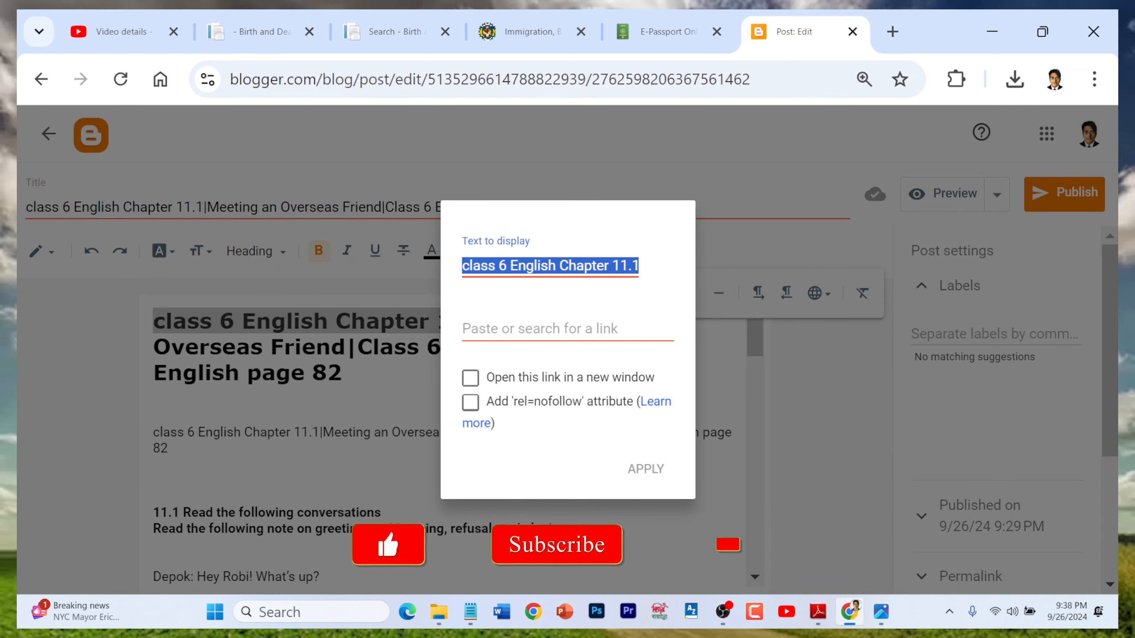
pyautogui.click(540, 329)
pyautogui.hotkey('ctrl', 'v')
pyautogui.click(471, 378)
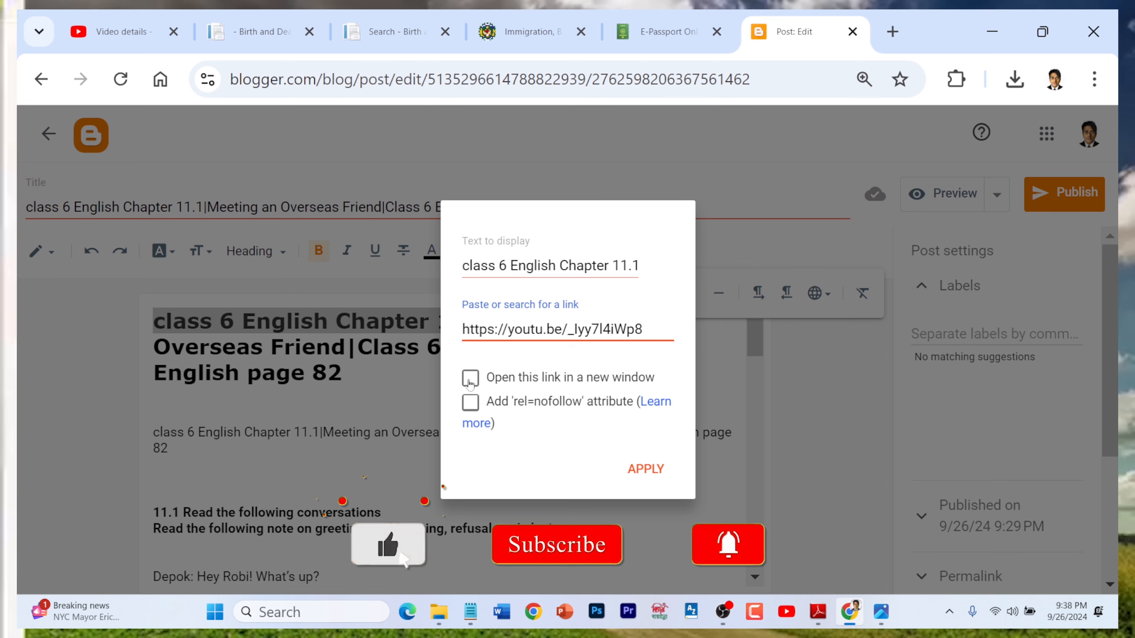
pyautogui.click(659, 465)
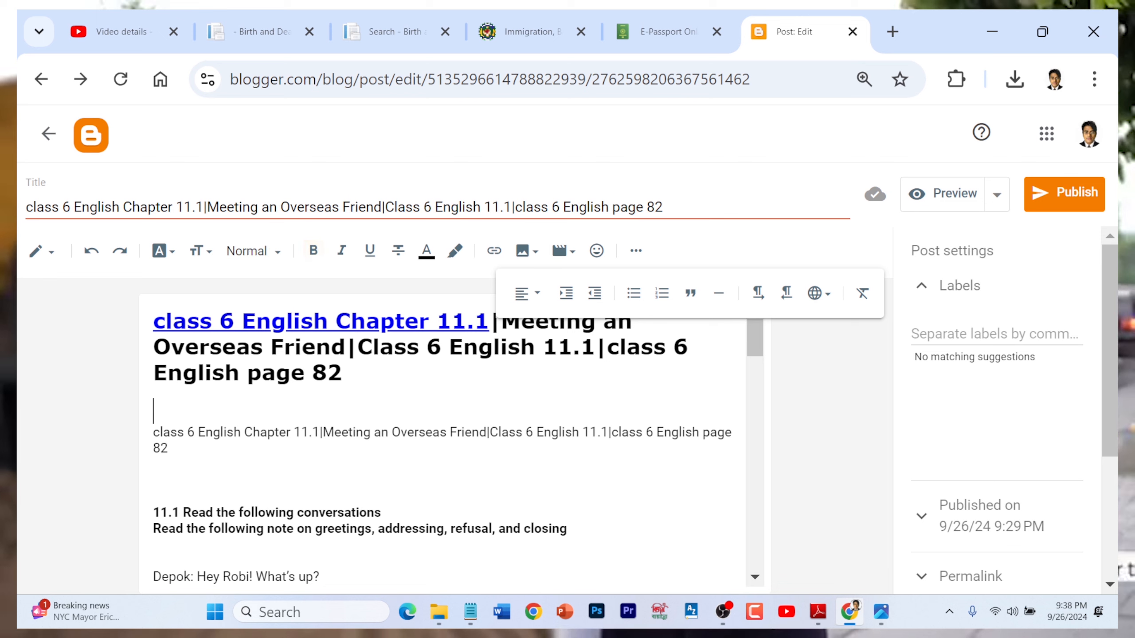
# - Add two blank lines below the last FAQ question at the end of the post
pyautogui.click(638, 252)
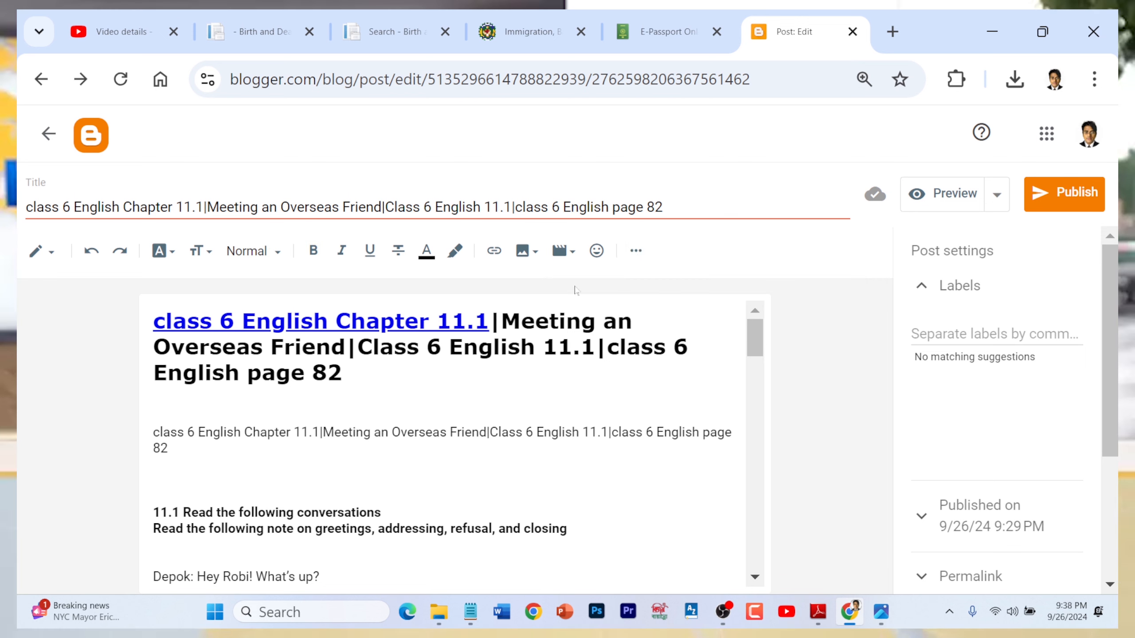
pyautogui.click(573, 258)
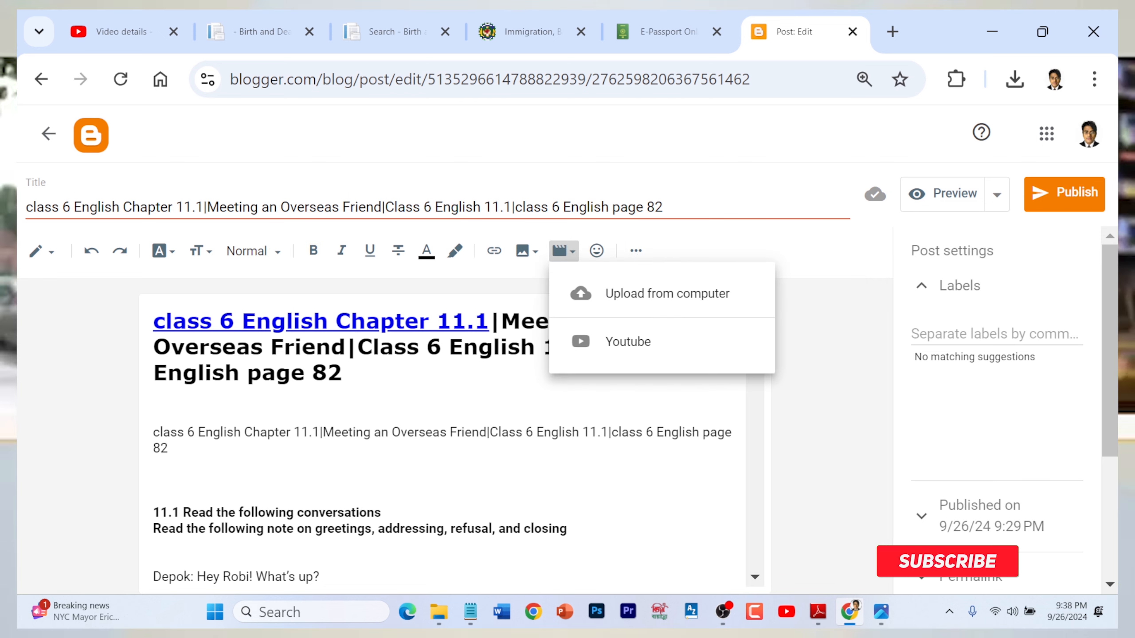
pyautogui.scroll(-20, 376, 513)
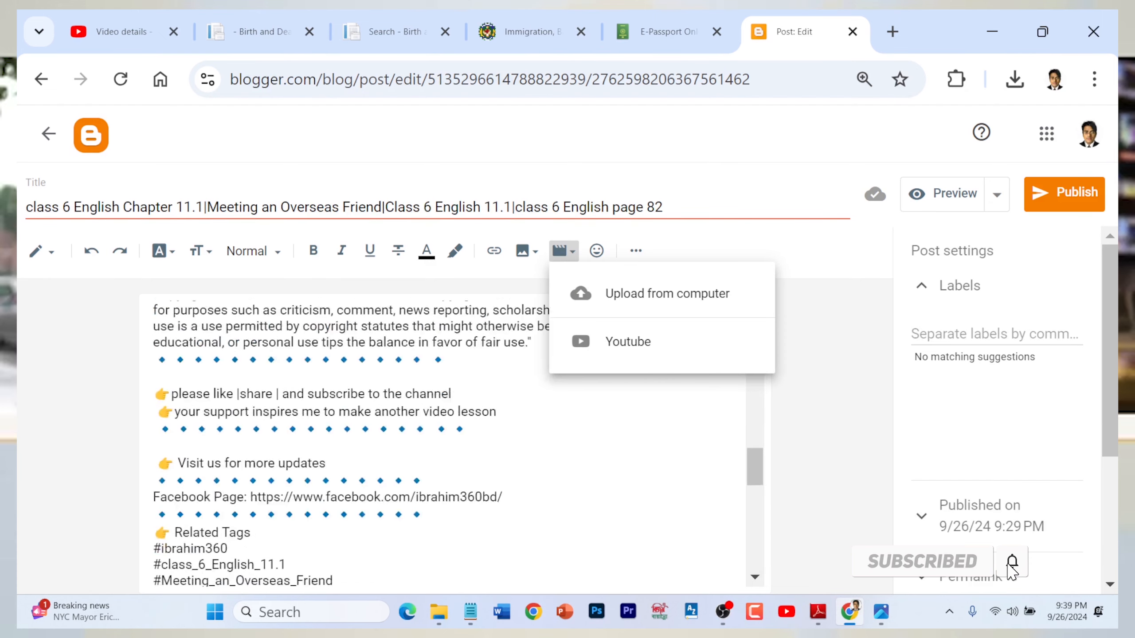
pyautogui.scroll(-6, 376, 447)
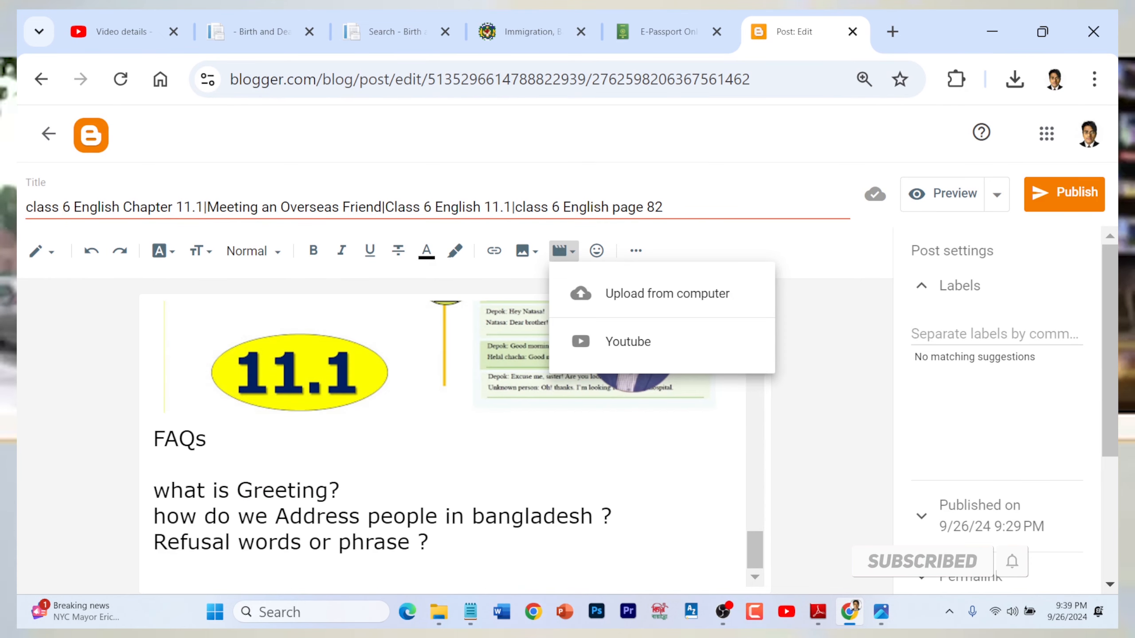
pyautogui.click(155, 568)
pyautogui.press('Return')
pyautogui.press('Return')
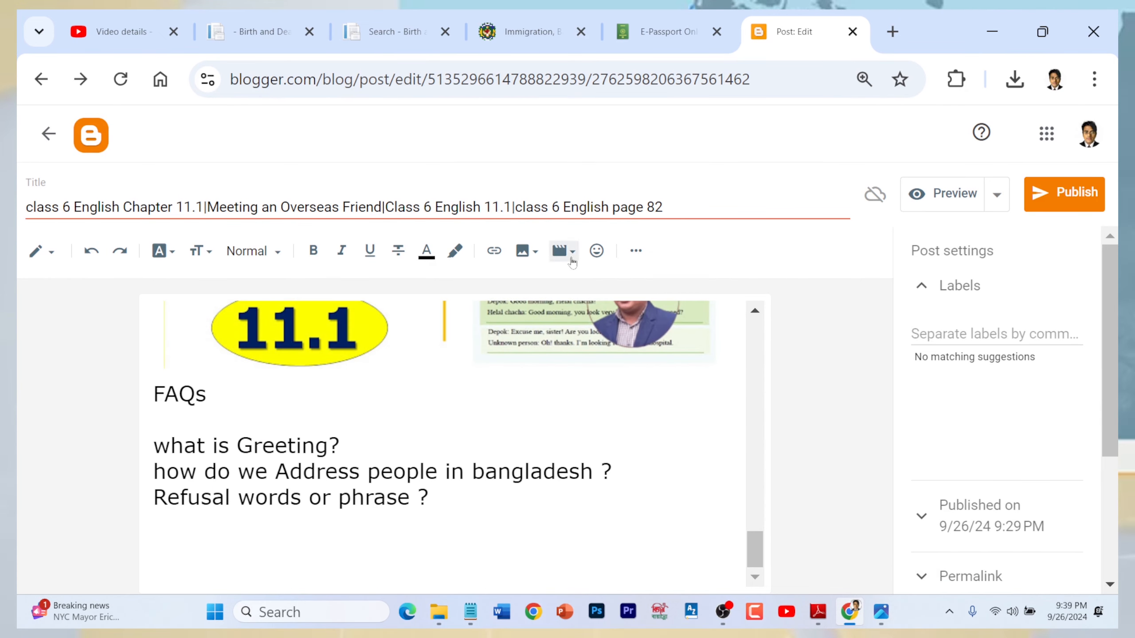
# - Examine the options for inserting video and special characters and for choosing a paragraph style
pyautogui.click(572, 259)
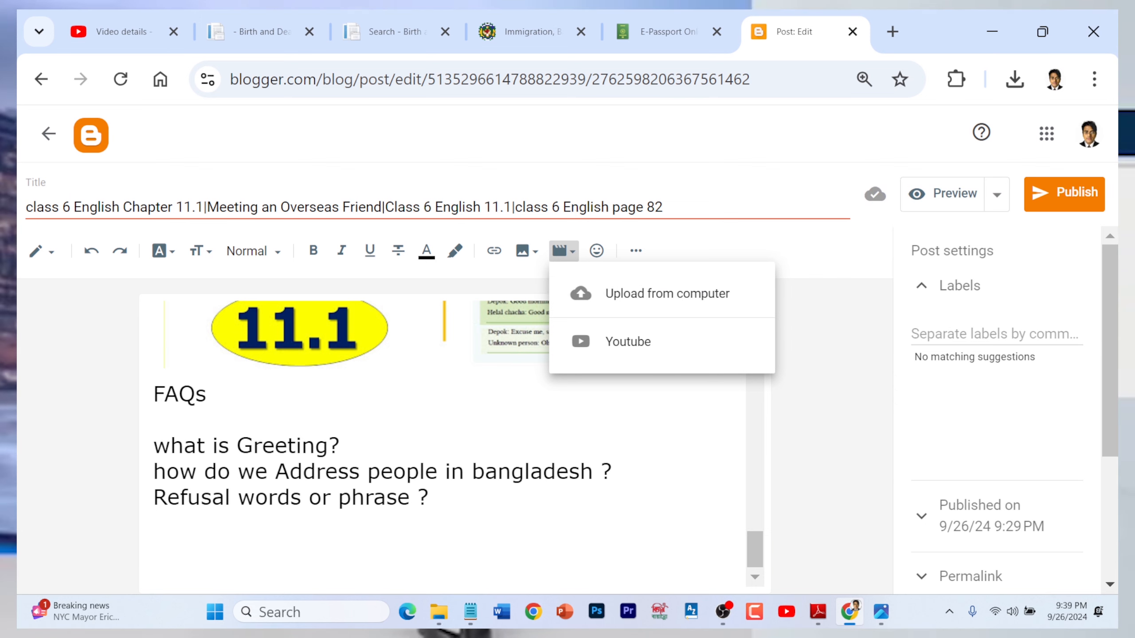
pyautogui.click(154, 419)
pyautogui.click(636, 250)
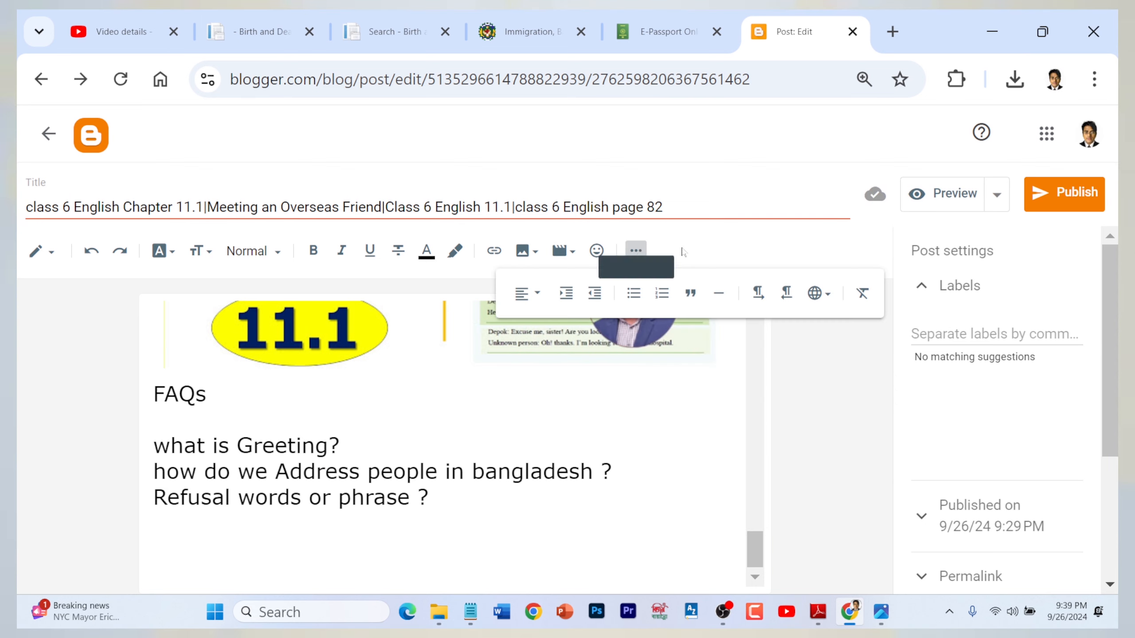
pyautogui.click(590, 255)
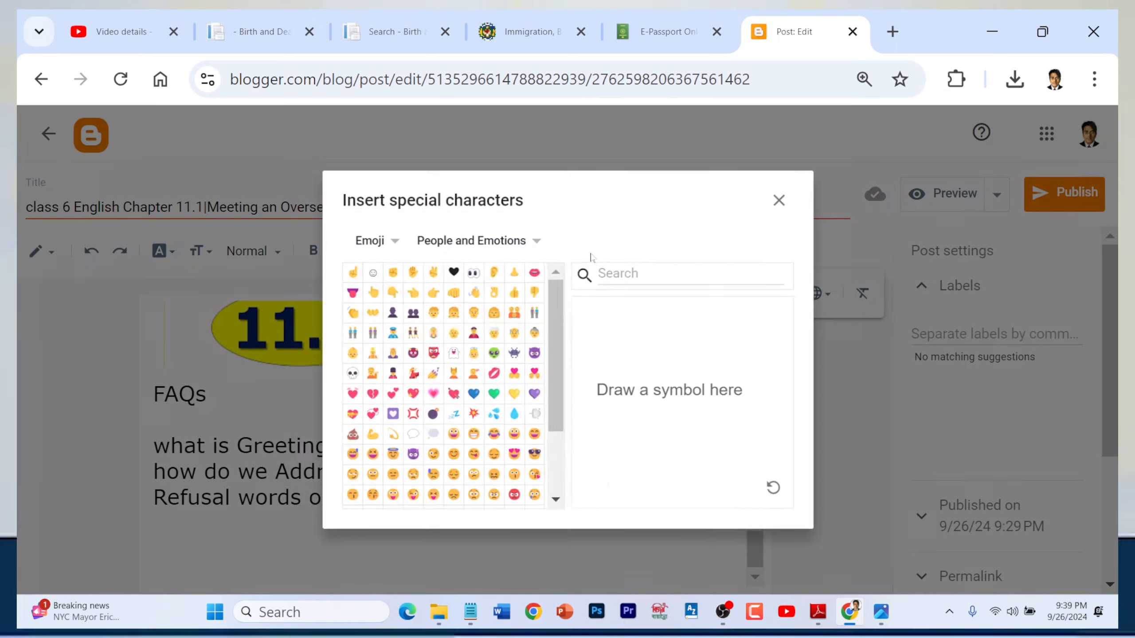
pyautogui.scroll(2, 513, 442)
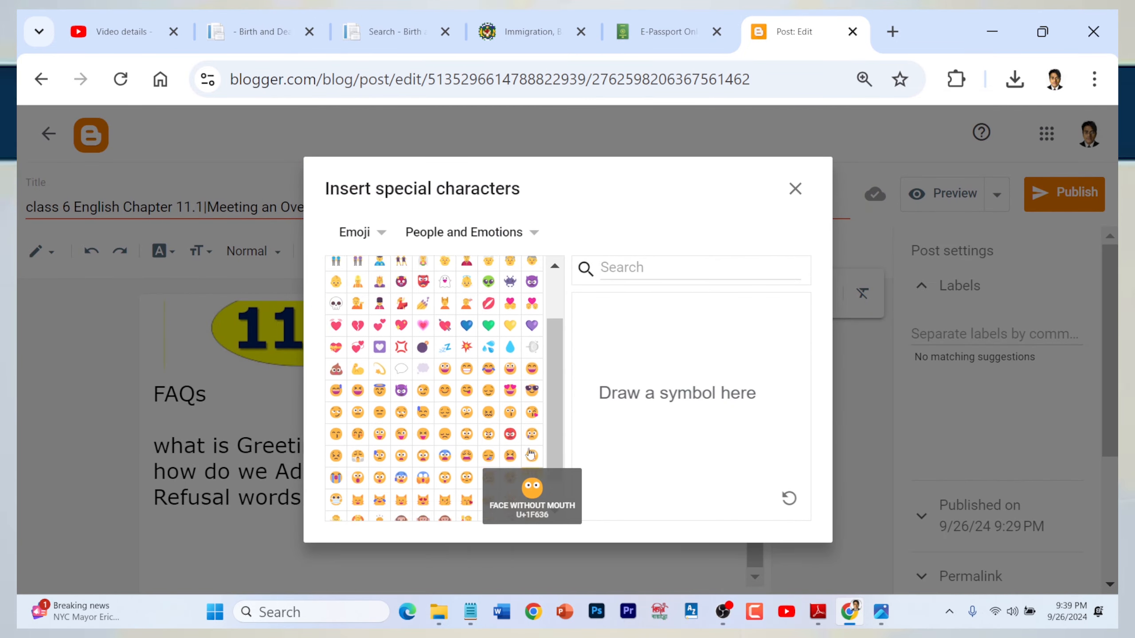
pyautogui.click(798, 192)
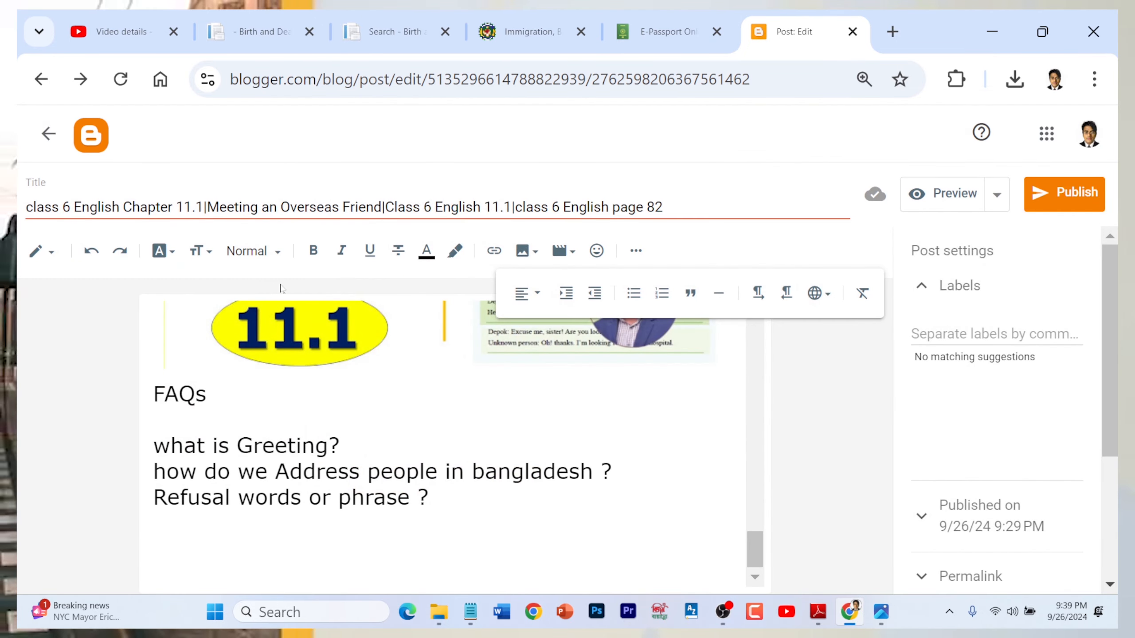
pyautogui.click(278, 254)
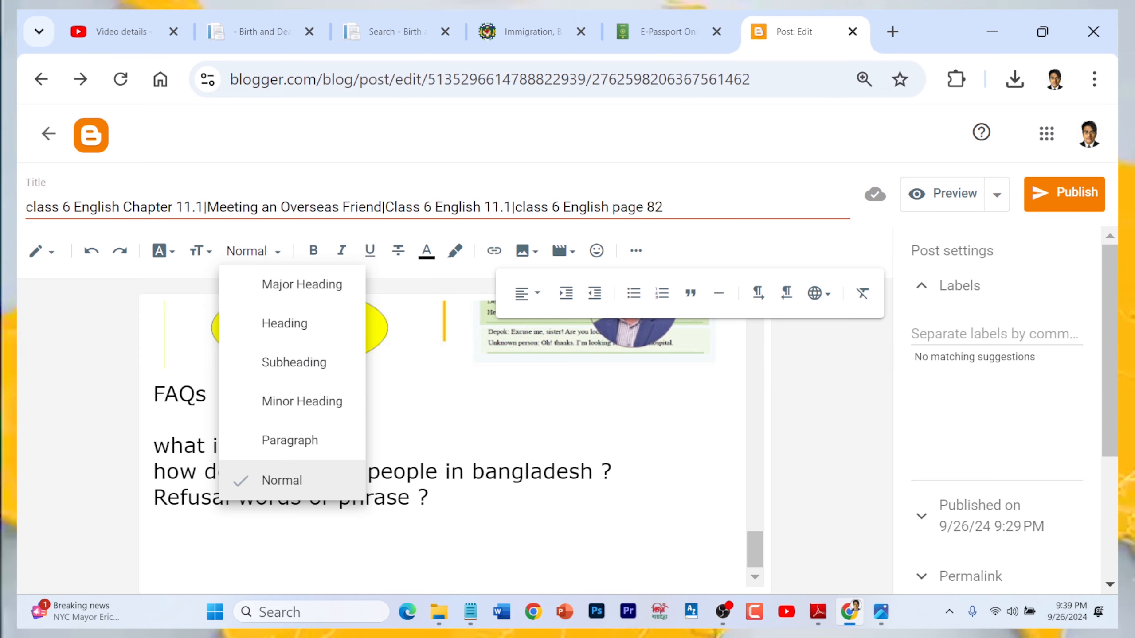
pyautogui.click(167, 322)
# - Apply the Subheading style to the repeated title line directly below the post's linked heading
pyautogui.scroll(10, 168, 321)
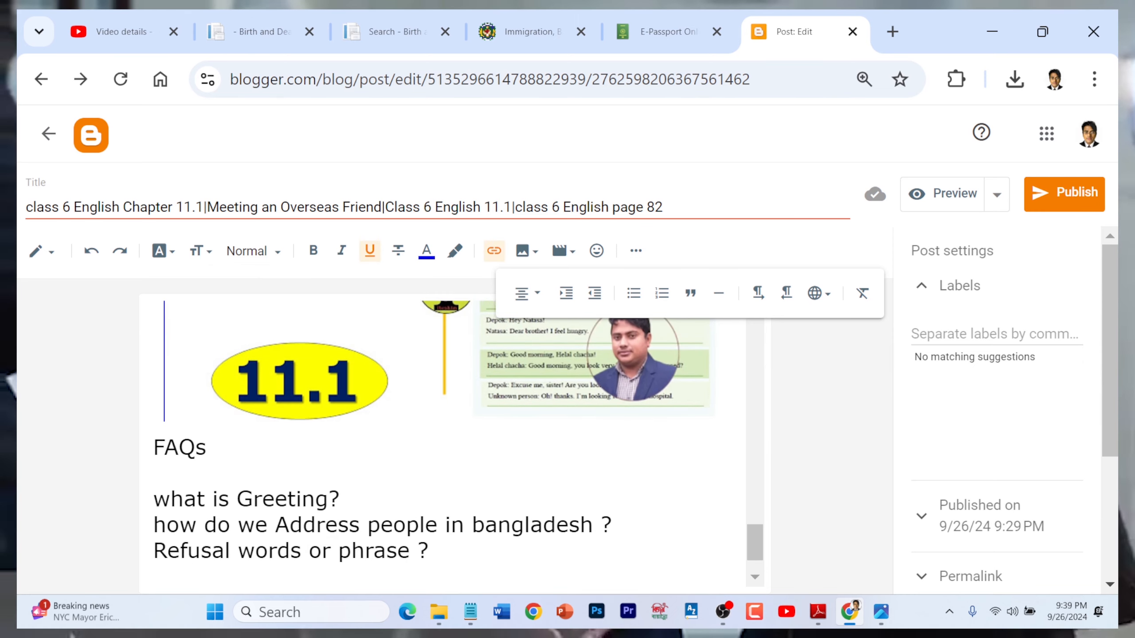
pyautogui.scroll(5, 167, 322)
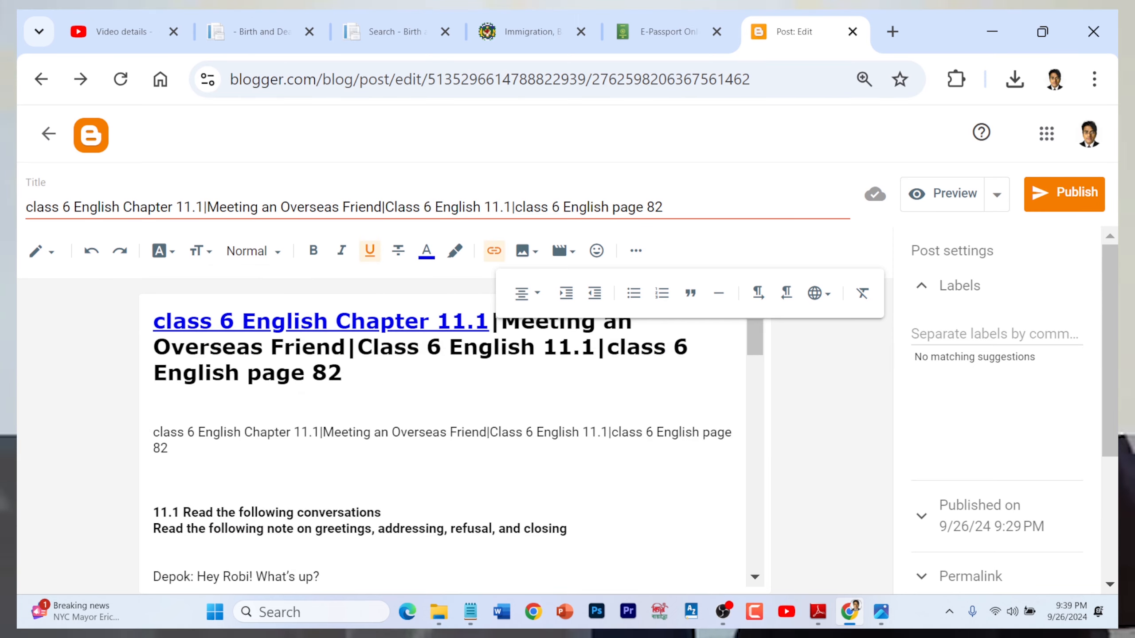
pyautogui.moveTo(344, 374); pyautogui.dragTo(130, 332)
pyautogui.moveTo(168, 448); pyautogui.dragTo(119, 441)
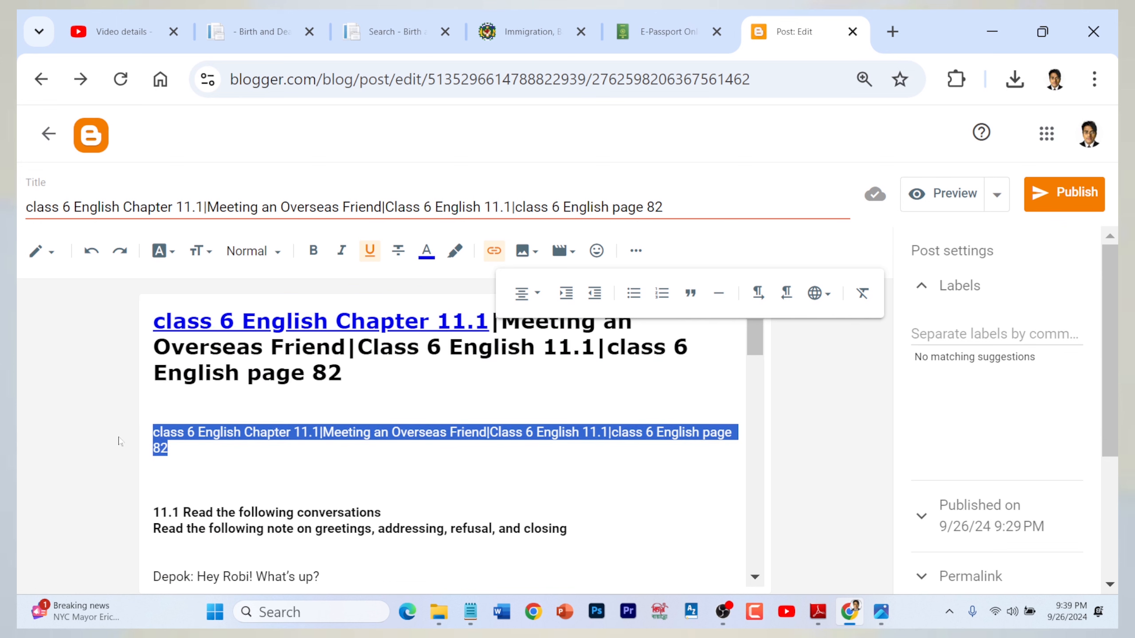
pyautogui.click(264, 251)
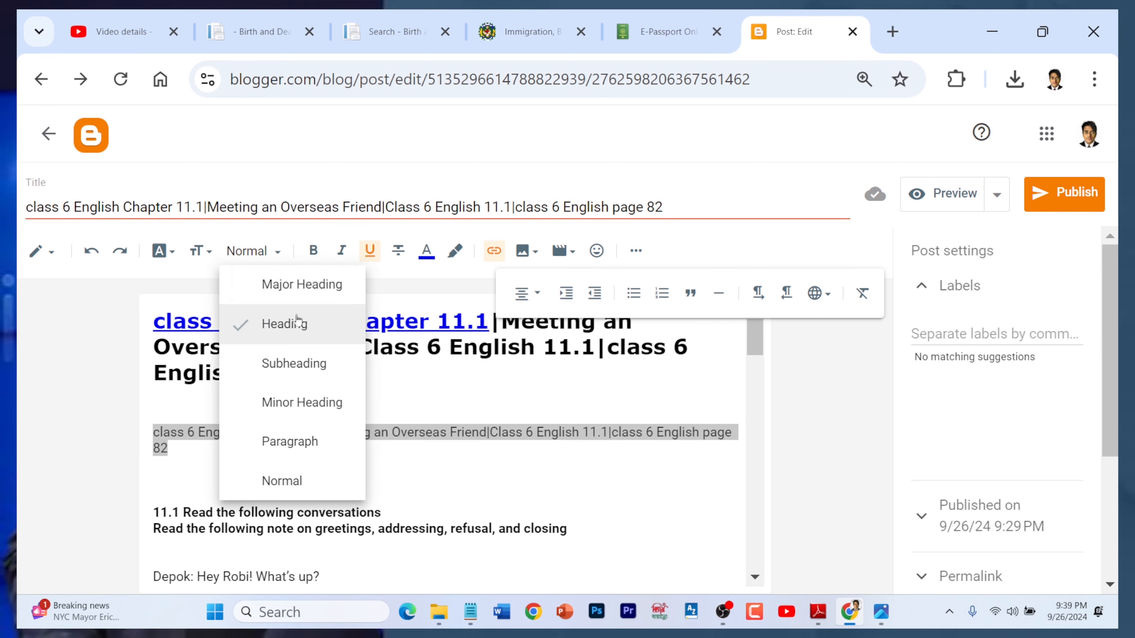
pyautogui.click(307, 363)
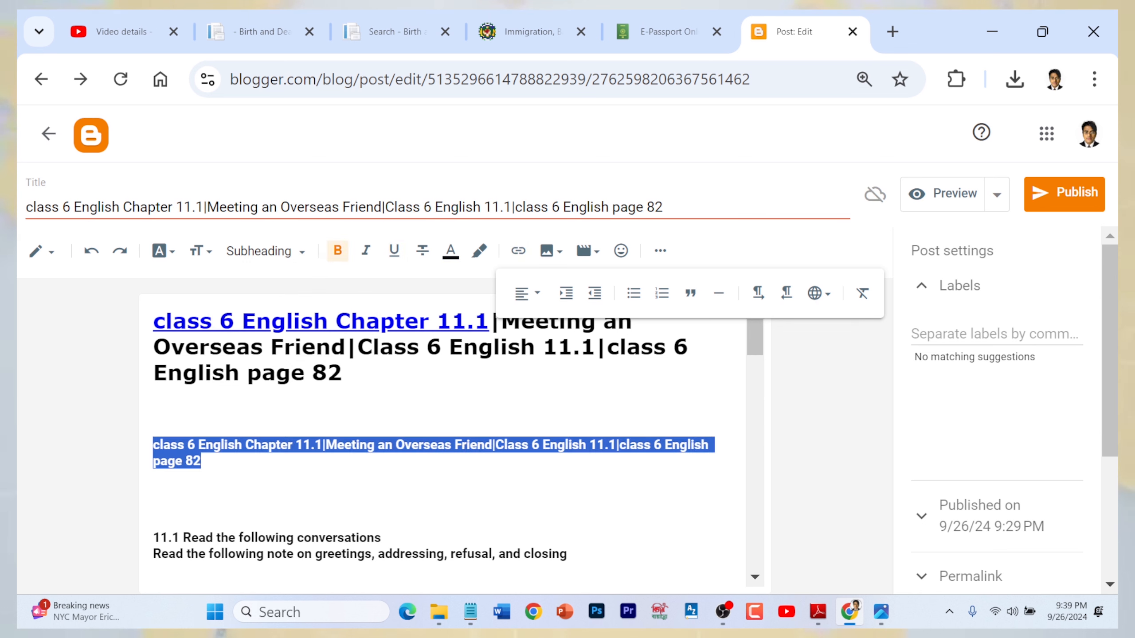
pyautogui.click(155, 481)
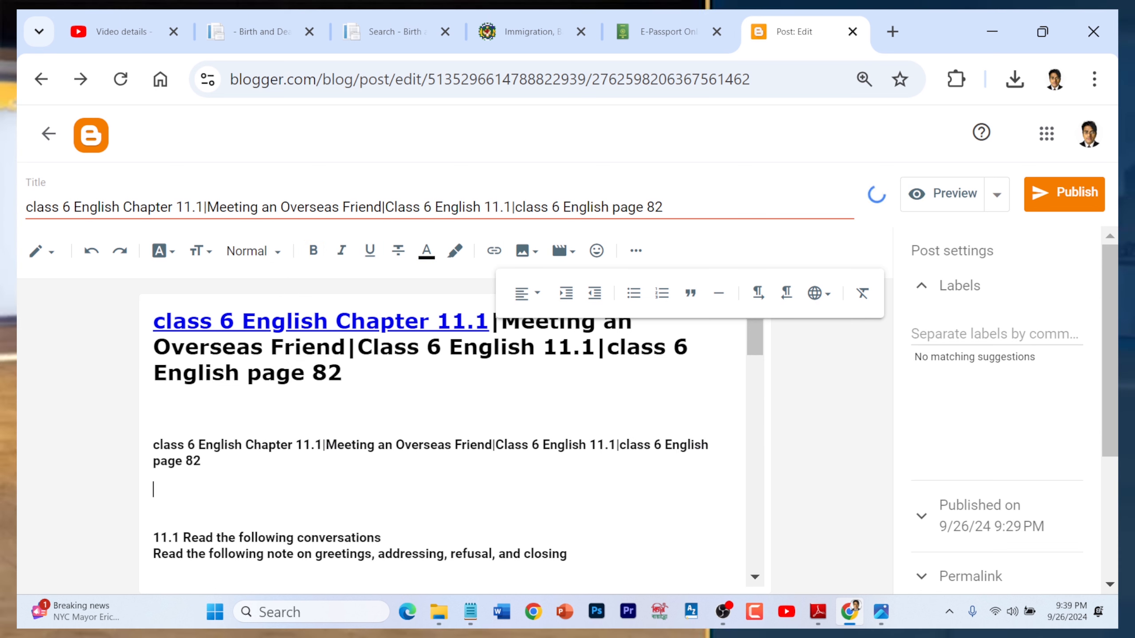
# - Examine the text size and HTML/Compose view options and review the post's content
pyautogui.click(214, 254)
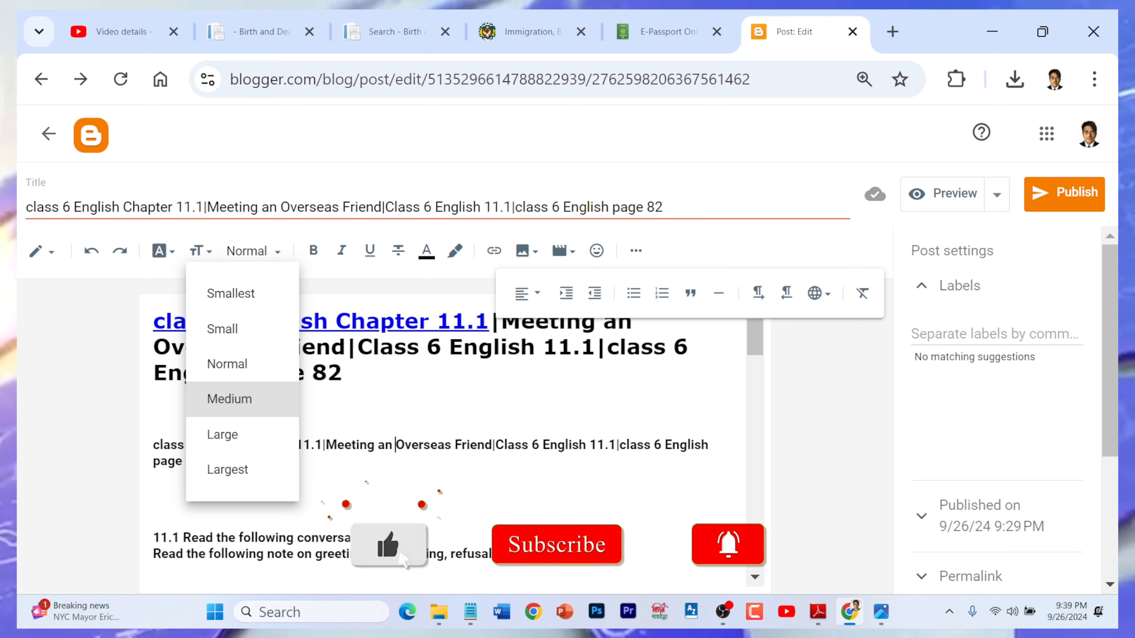
pyautogui.click(394, 446)
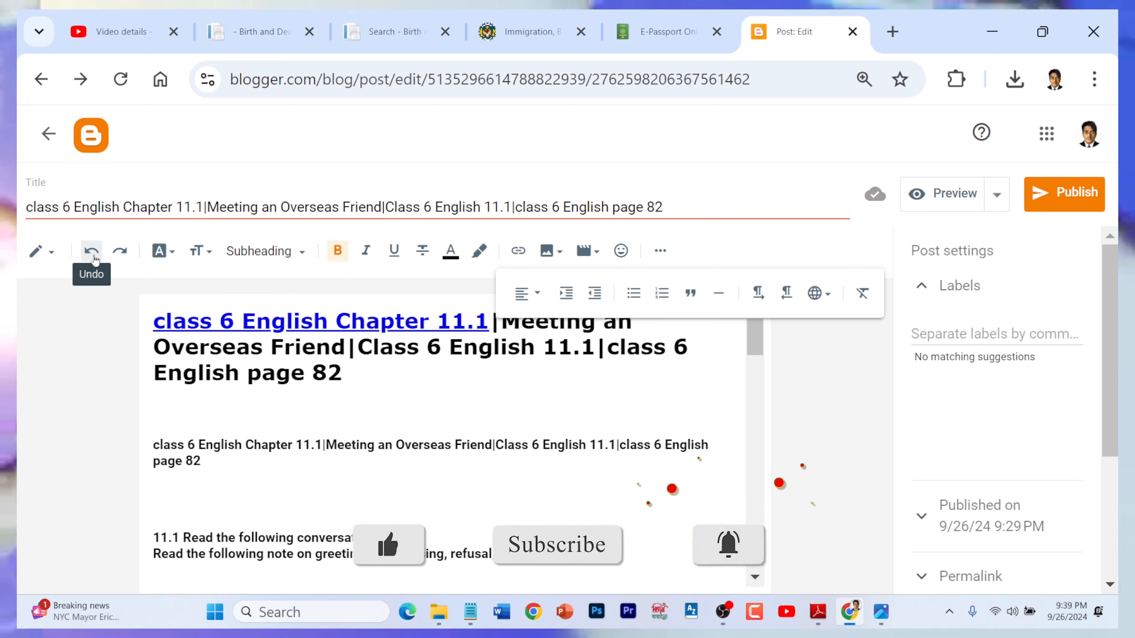
pyautogui.click(54, 256)
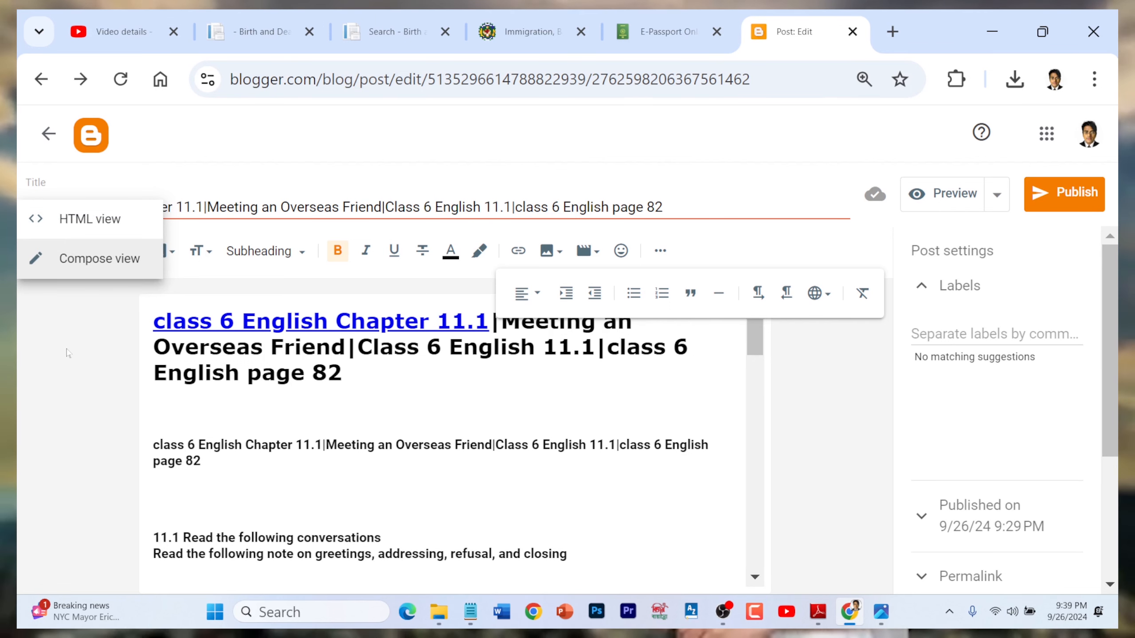
pyautogui.click(103, 234)
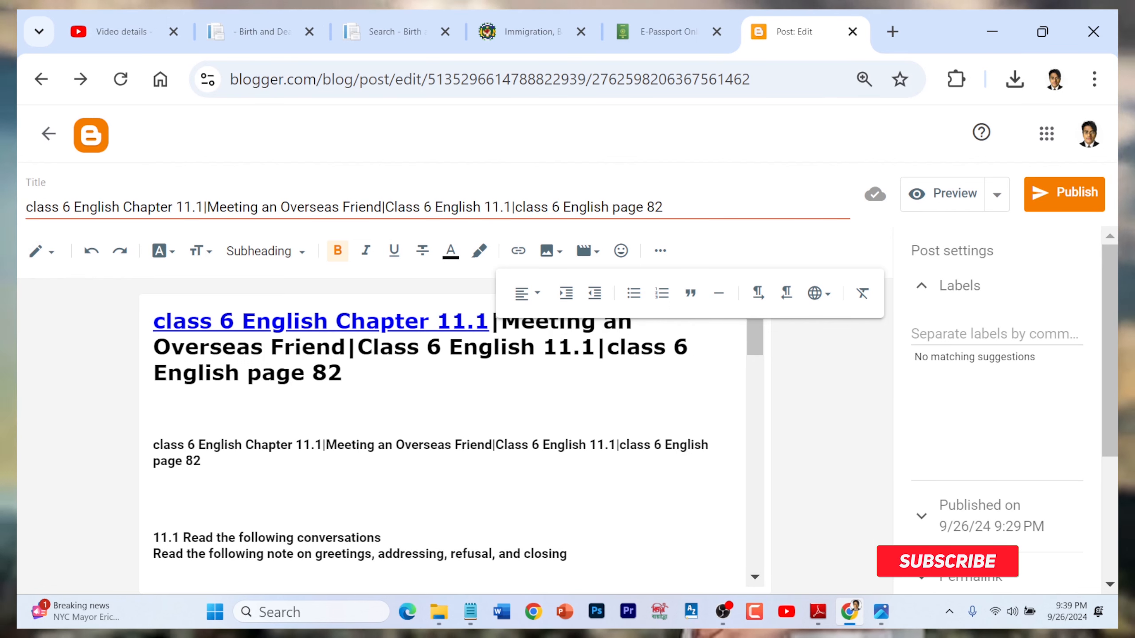
pyautogui.click(154, 410)
pyautogui.click(644, 257)
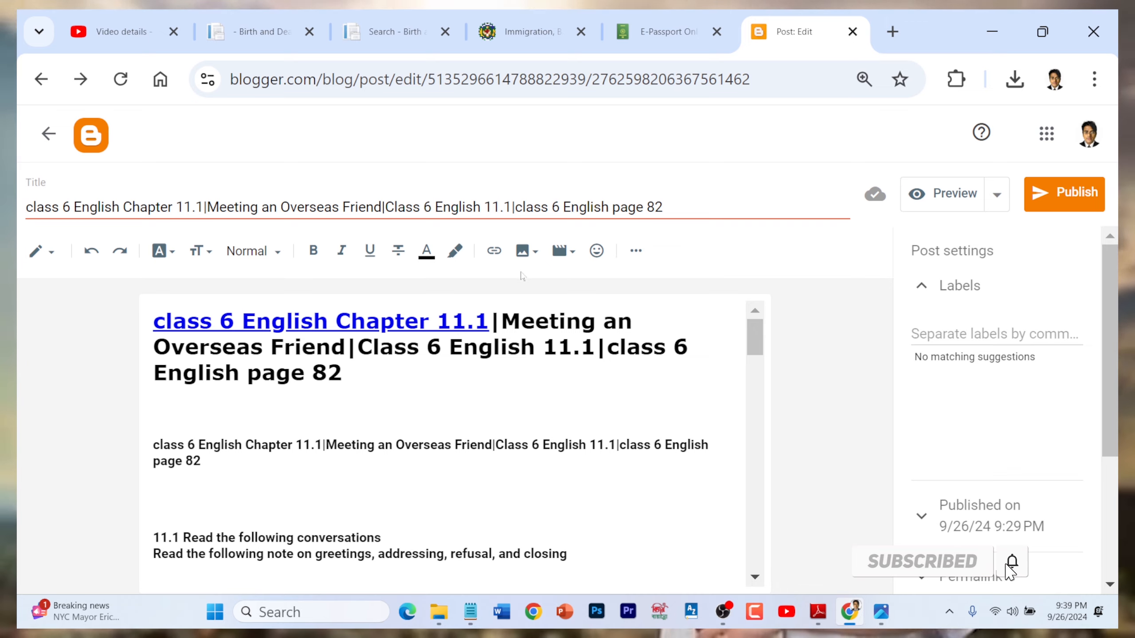
pyautogui.scroll(-5, 447, 443)
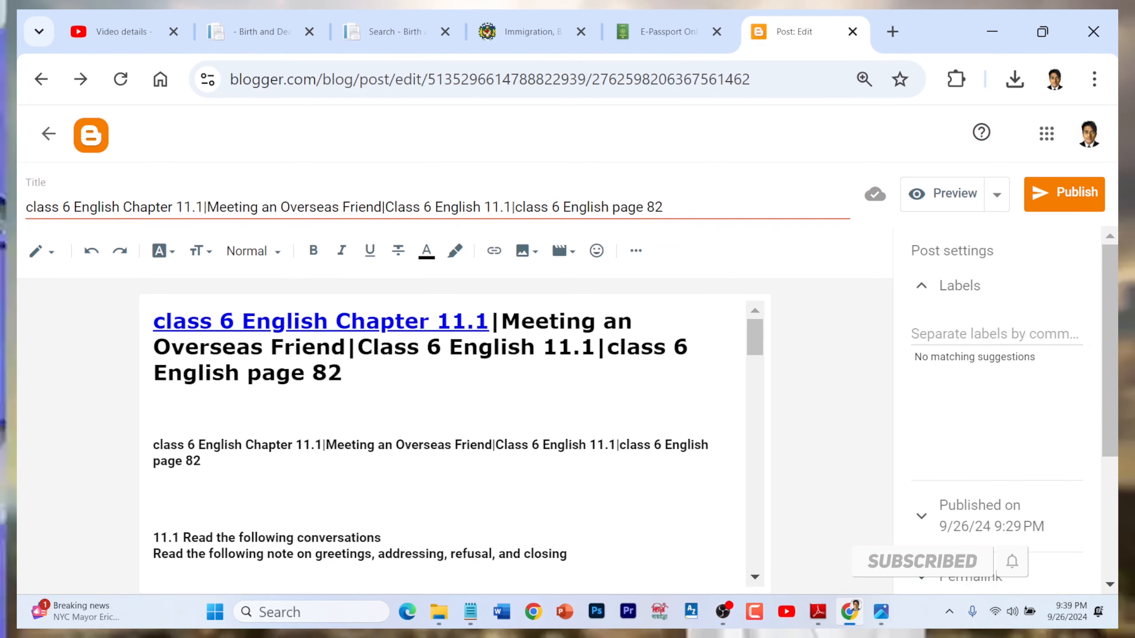
pyautogui.scroll(-15, 447, 443)
pyautogui.scroll(-6, 446, 442)
pyautogui.scroll(20, 447, 442)
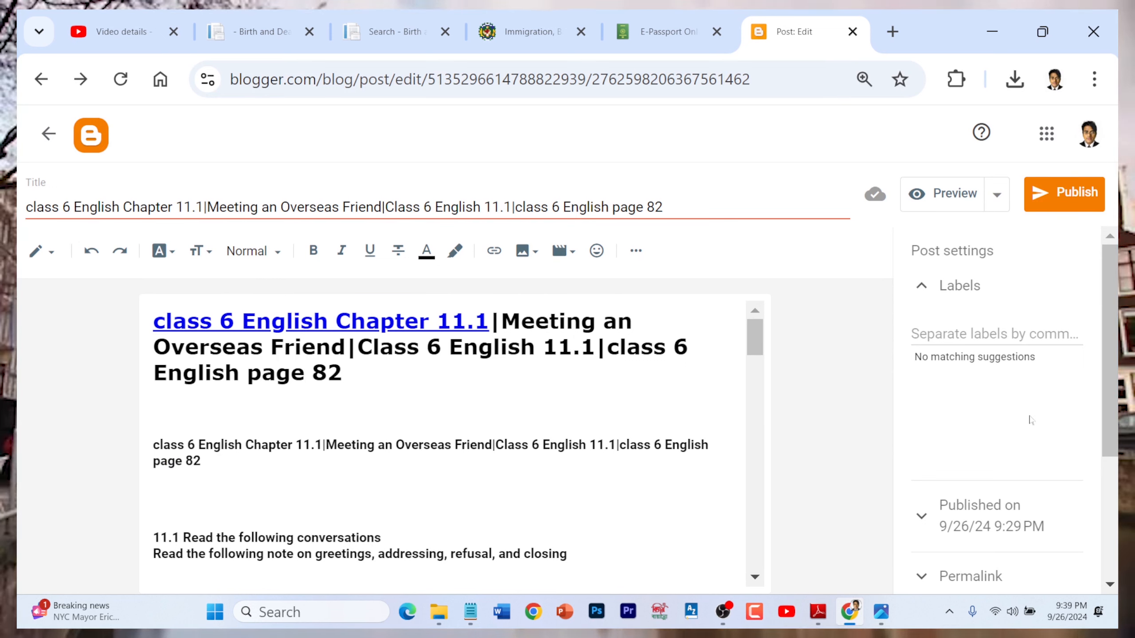
# - Add the existing label "class 6" to the post
pyautogui.click(994, 334)
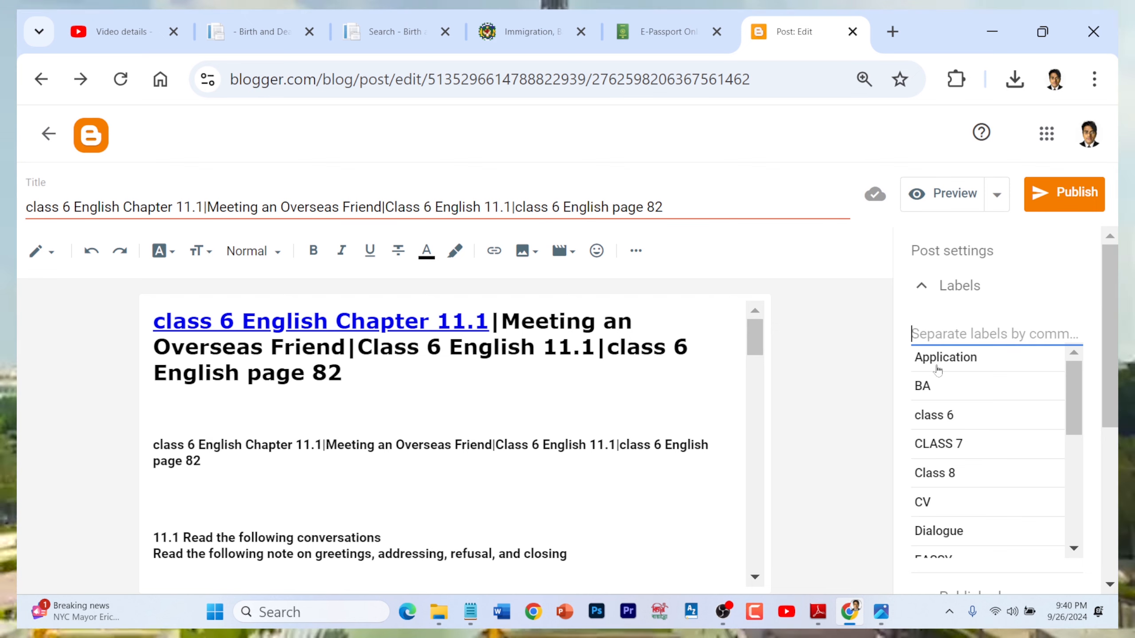
pyautogui.scroll(-3, 961, 492)
pyautogui.scroll(3, 952, 487)
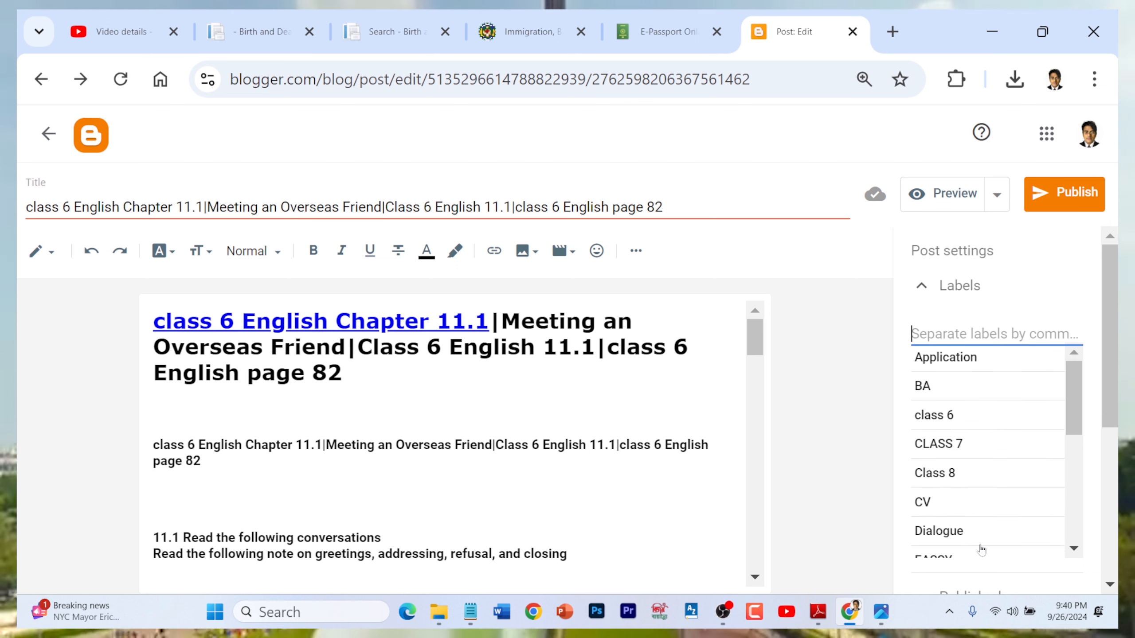
pyautogui.click(952, 415)
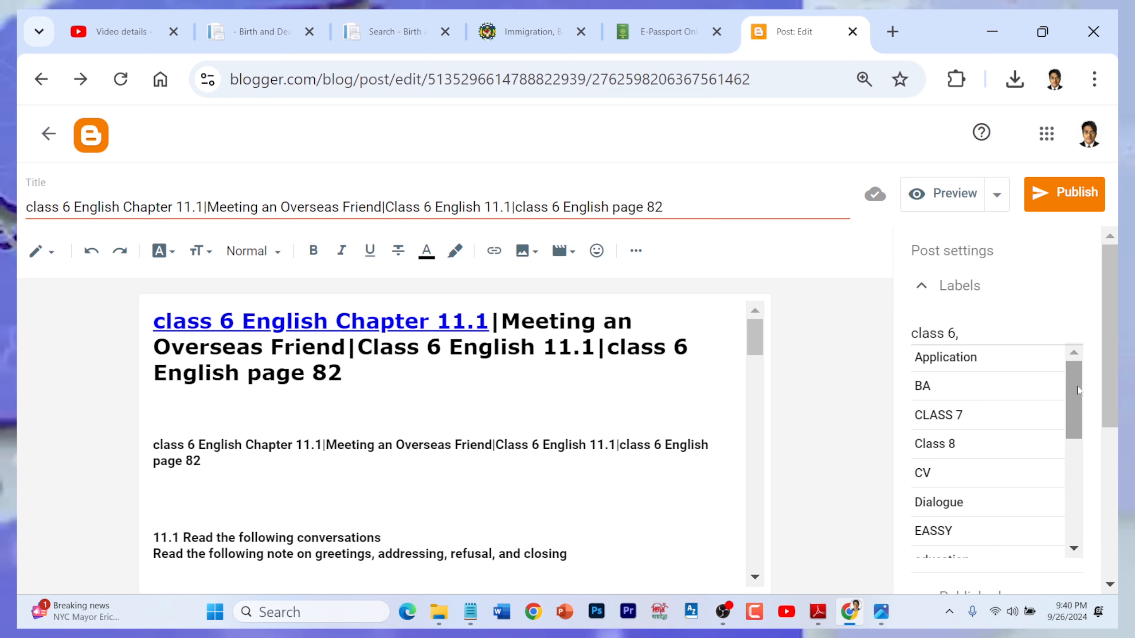
pyautogui.moveTo(1071, 388); pyautogui.dragTo(1073, 496)
# - Check the post's publication date and time settings
pyautogui.moveTo(1109, 390); pyautogui.dragTo(1113, 518)
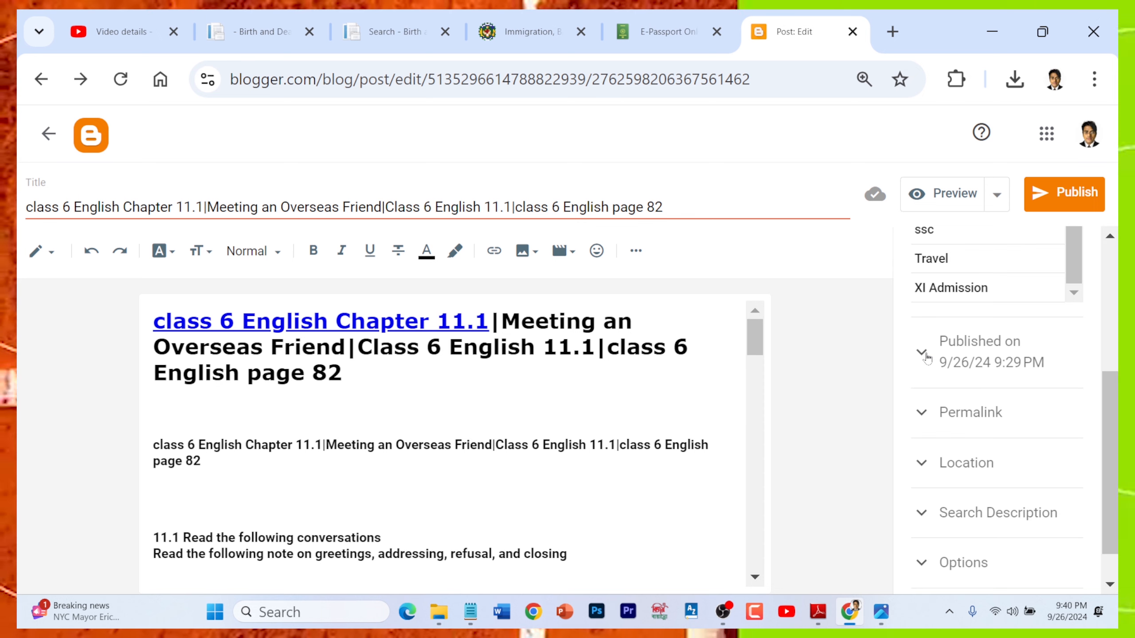
pyautogui.click(942, 370)
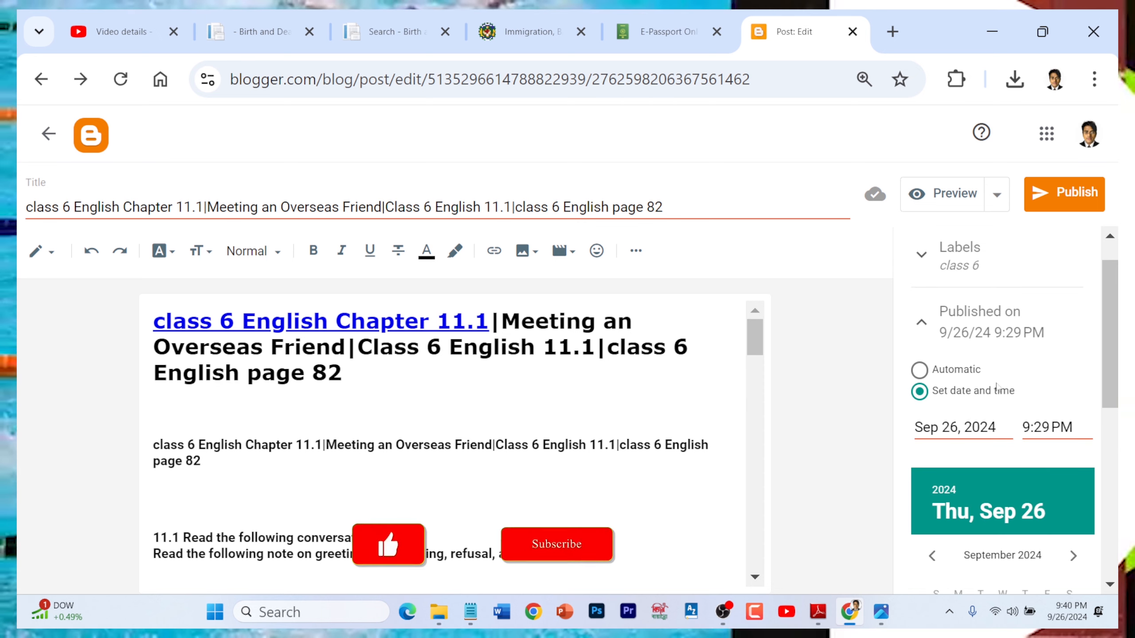
pyautogui.scroll(-5, 1005, 358)
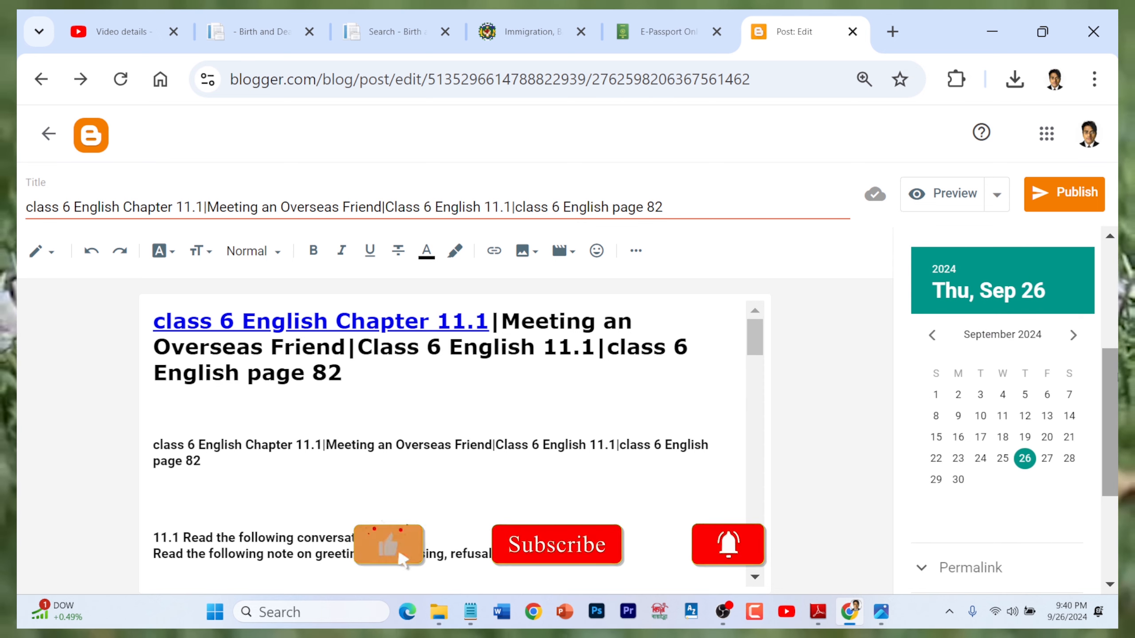
pyautogui.moveTo(1109, 420); pyautogui.dragTo(1108, 498)
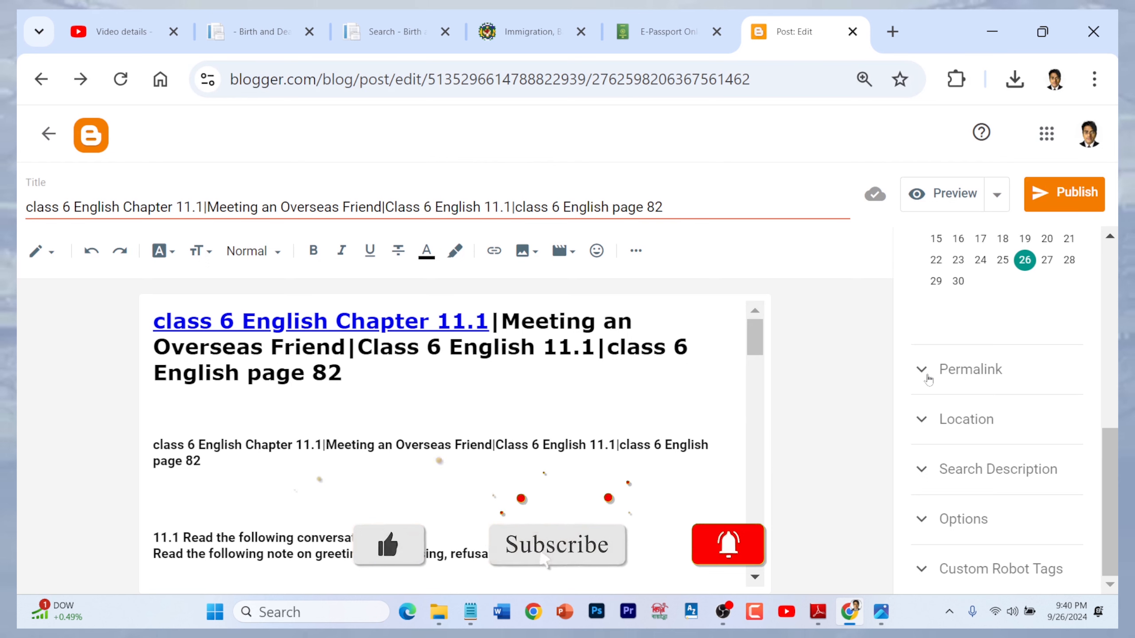
# - Try the Custom Permalink option for the post and switch back to Automatic Permalink
pyautogui.click(929, 380)
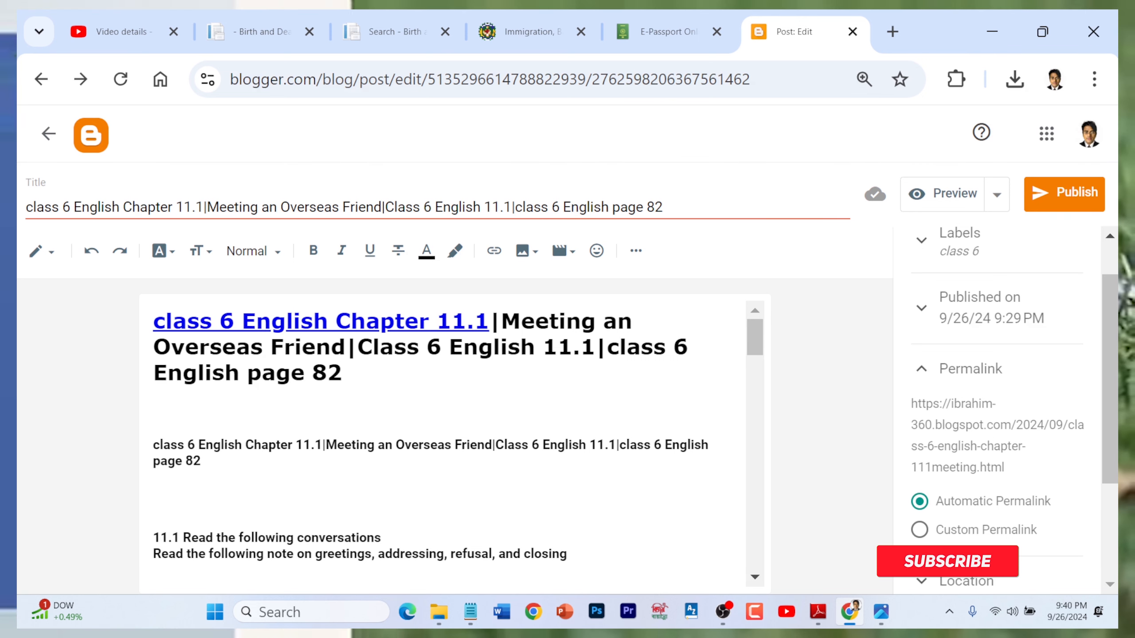
pyautogui.scroll(-3, 1015, 438)
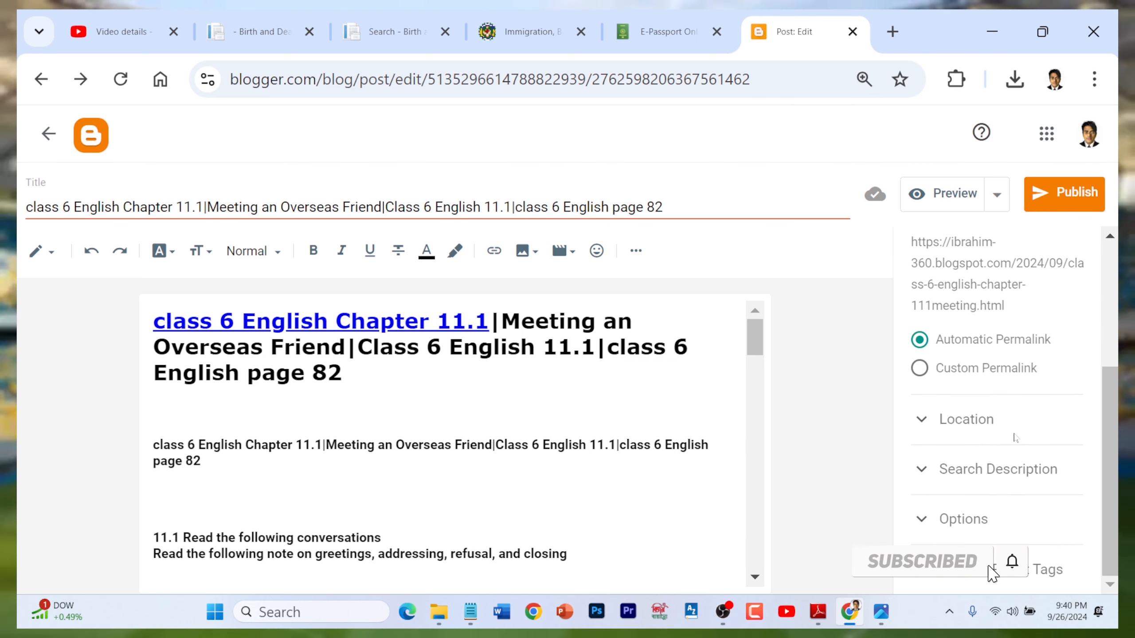
pyautogui.scroll(-1, 920, 373)
pyautogui.click(918, 325)
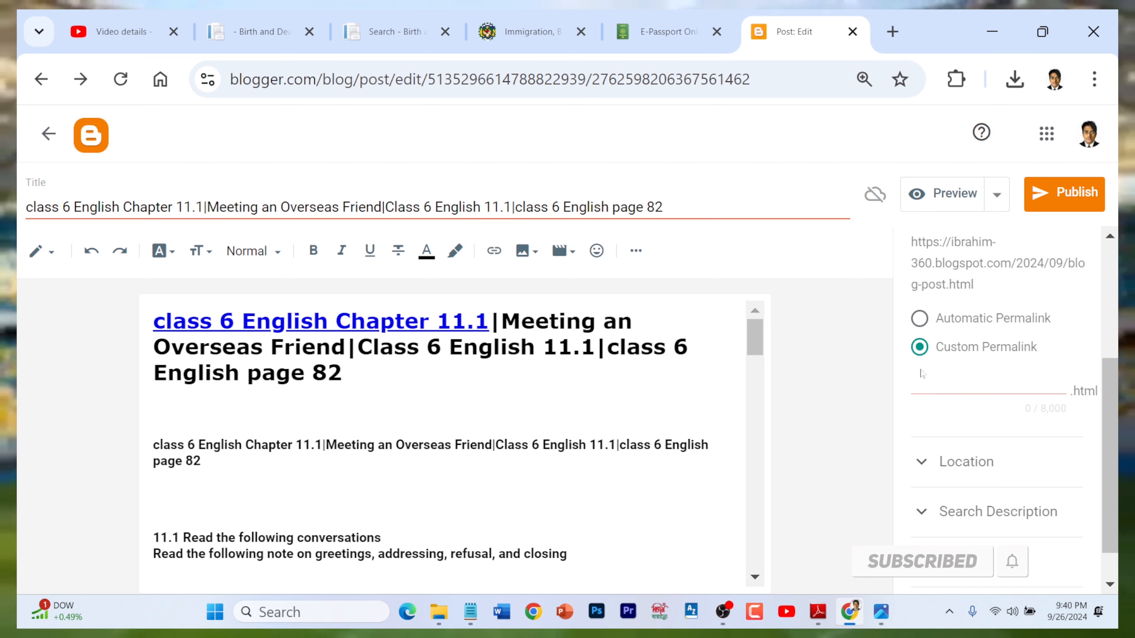
pyautogui.scroll(4, 983, 403)
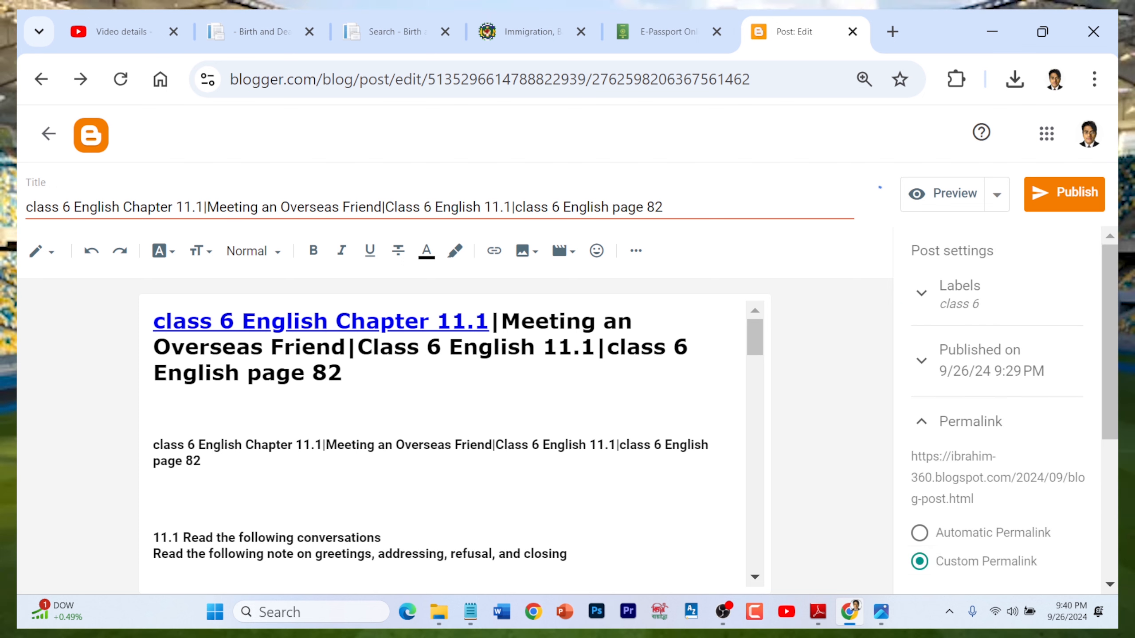
pyautogui.scroll(-5, 970, 395)
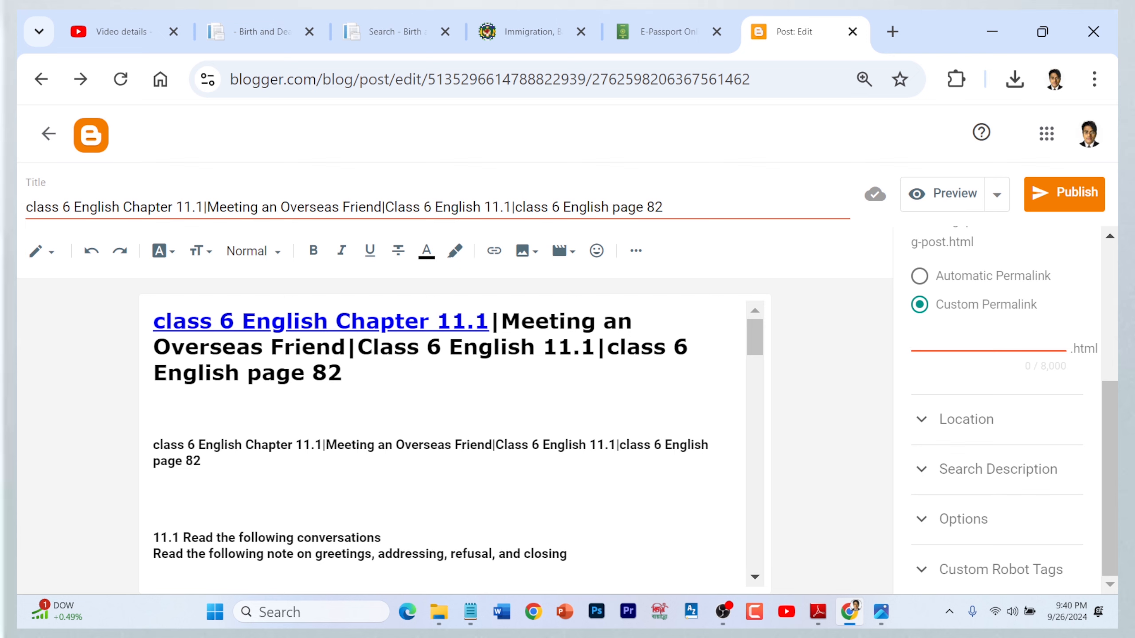
pyautogui.click(927, 278)
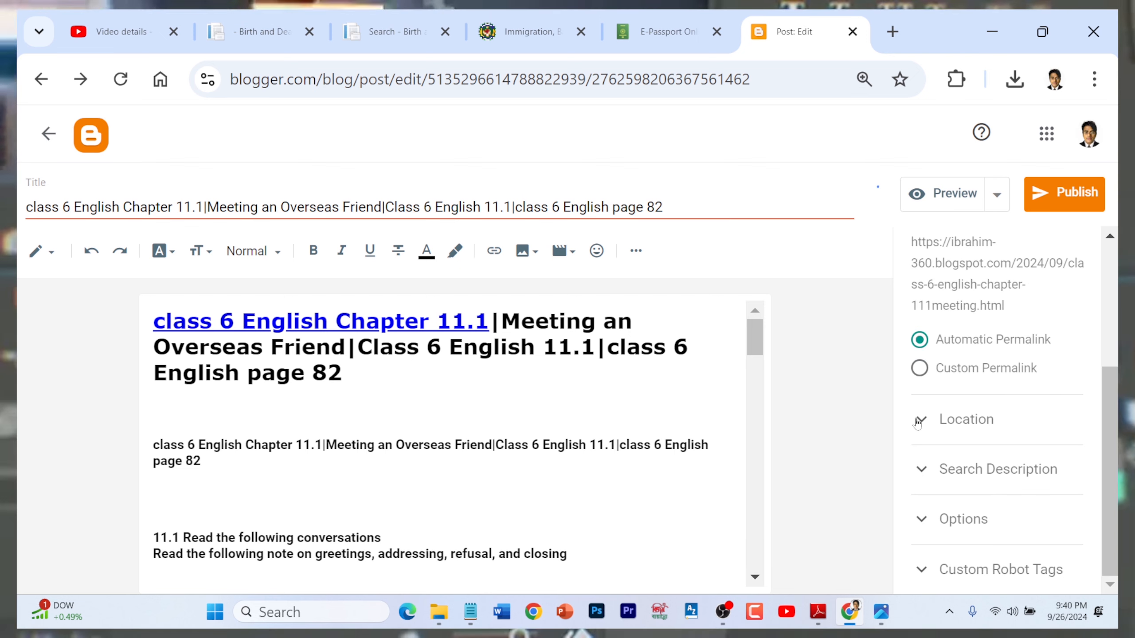
# - Check the post's location settings, including the map and the location name field
pyautogui.click(967, 421)
pyautogui.scroll(-5, 979, 420)
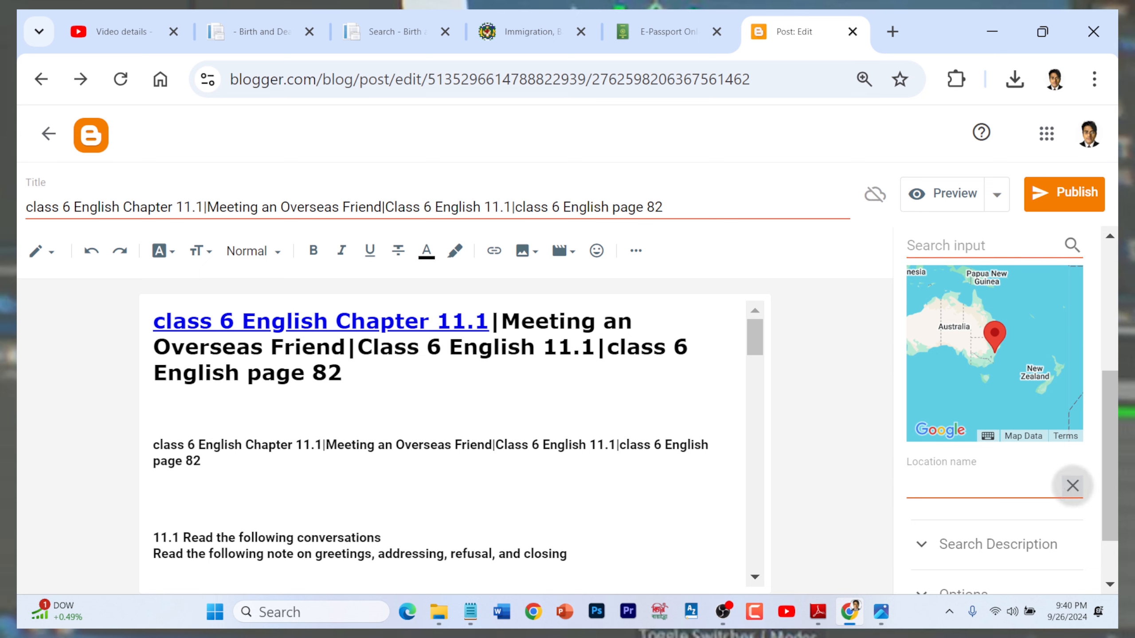
pyautogui.scroll(-2, 969, 497)
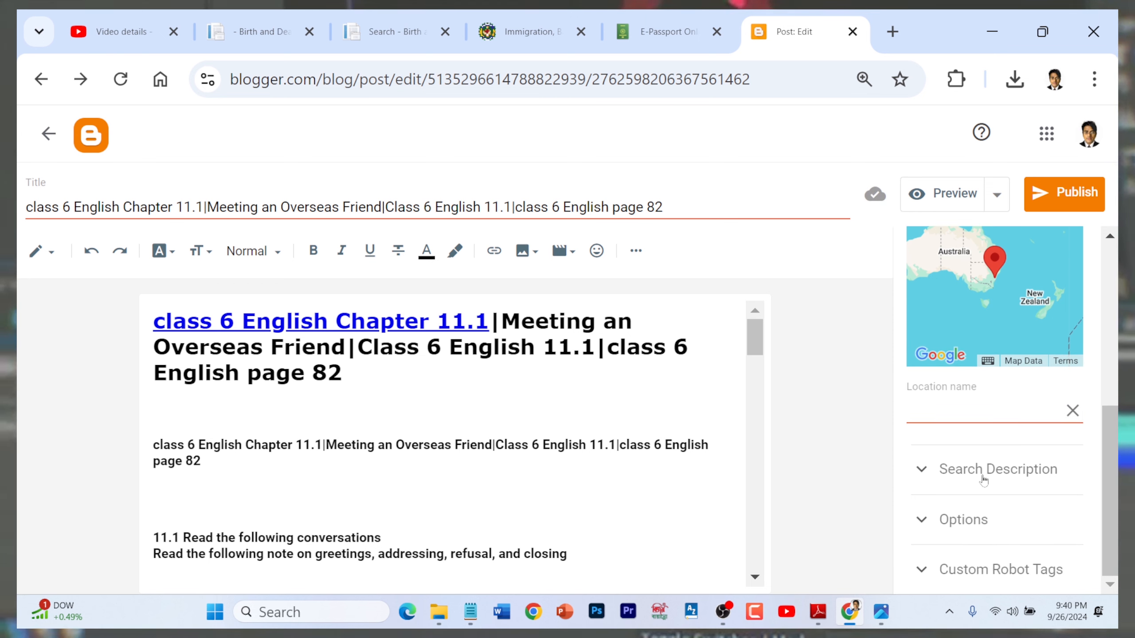
# - Start the post's search description with the title phrase "class 6 English Chapter 11.1," followed by a new line
pyautogui.click(922, 471)
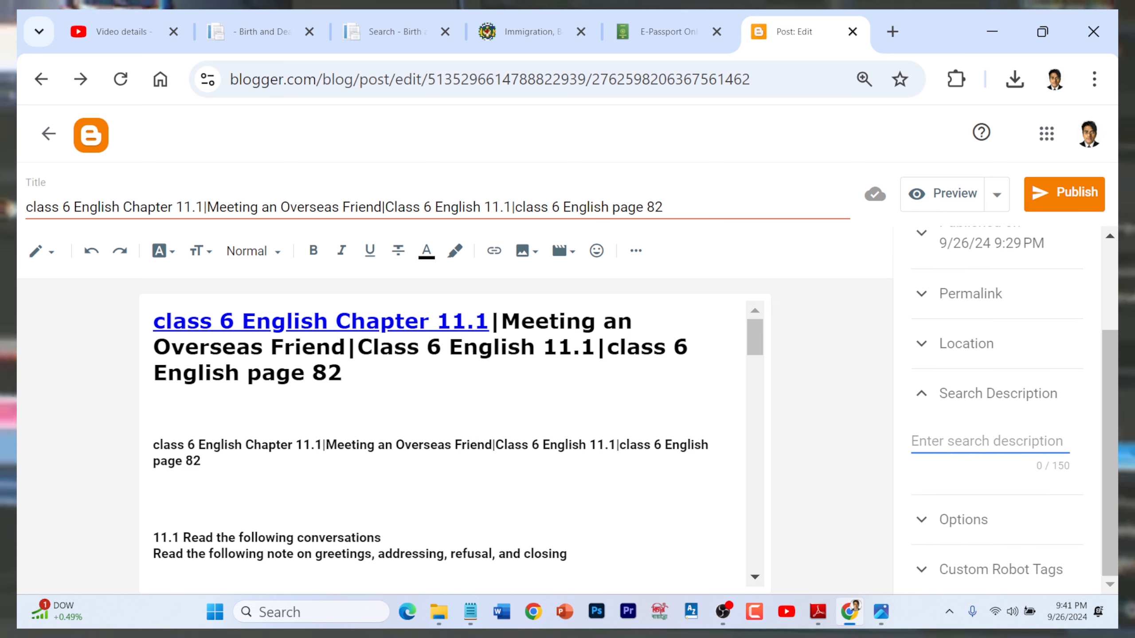
pyautogui.moveTo(62, 207); pyautogui.dragTo(203, 207)
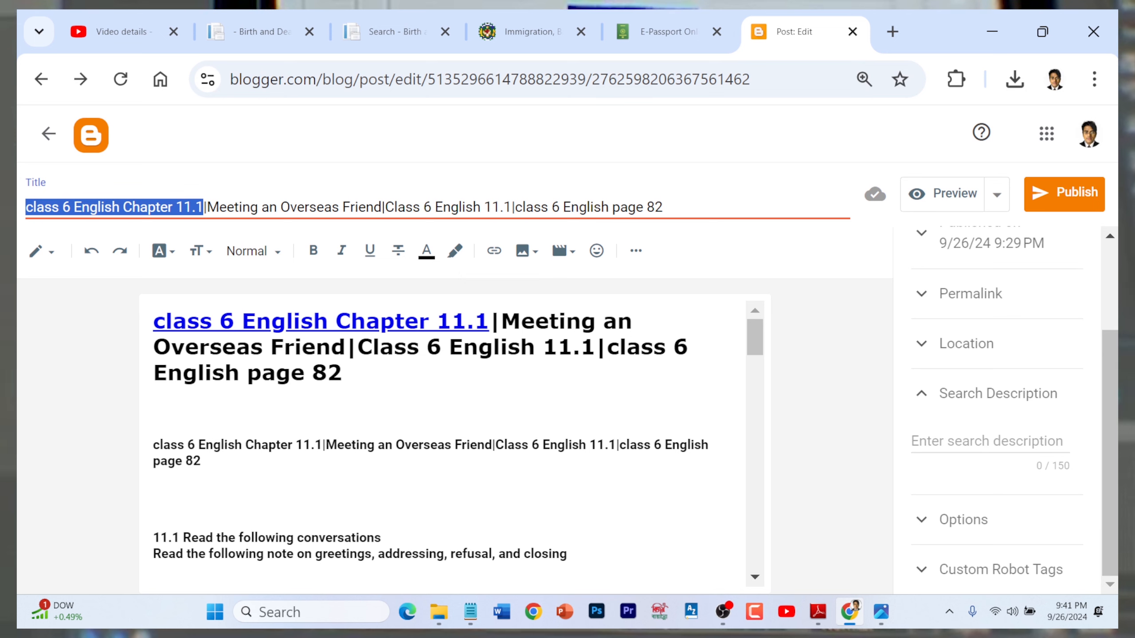
pyautogui.click(983, 441)
pyautogui.write('class 6 English Chapter 11.1')
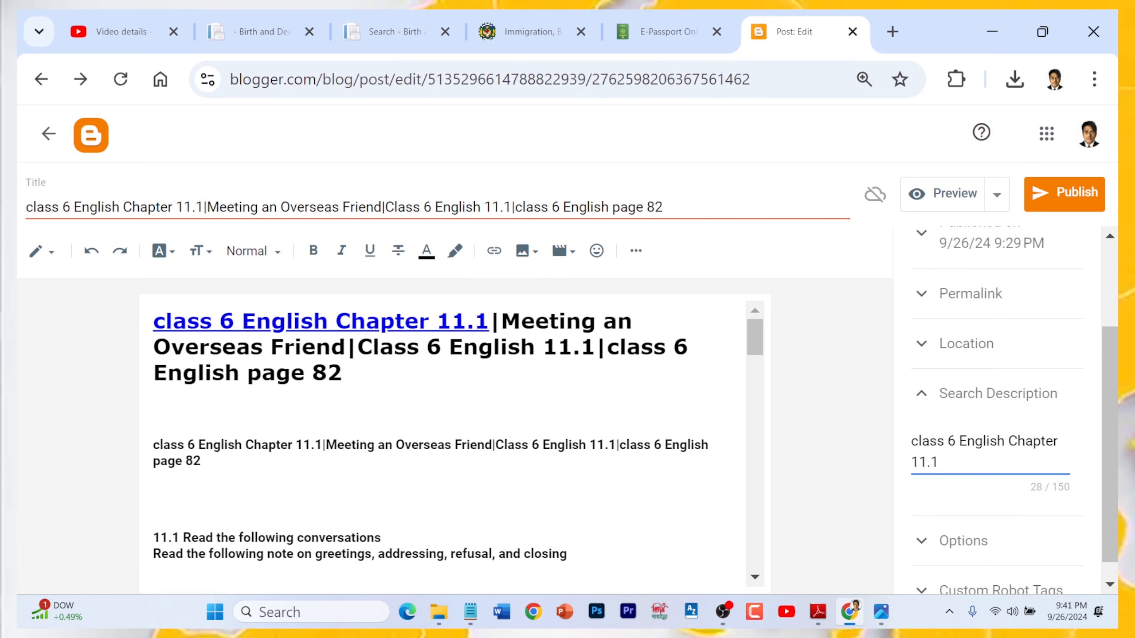
pyautogui.write(',')
pyautogui.press('Return')
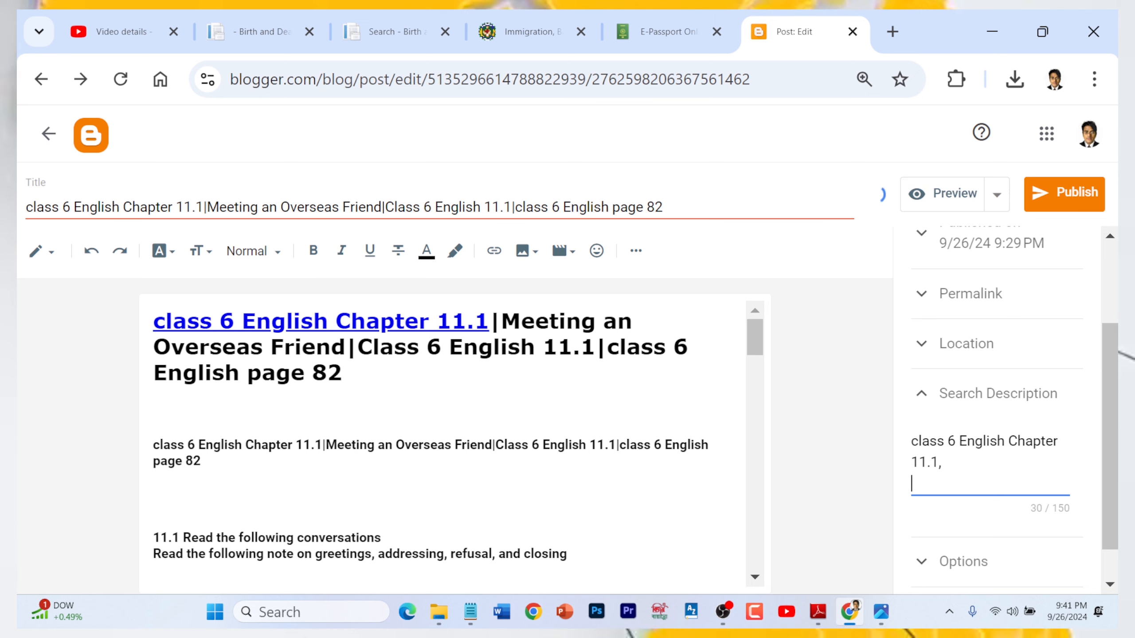
# - Add the title phrase "Meeting an Overseas Friend," as the next line of the search description
pyautogui.moveTo(207, 207); pyautogui.dragTo(382, 208)
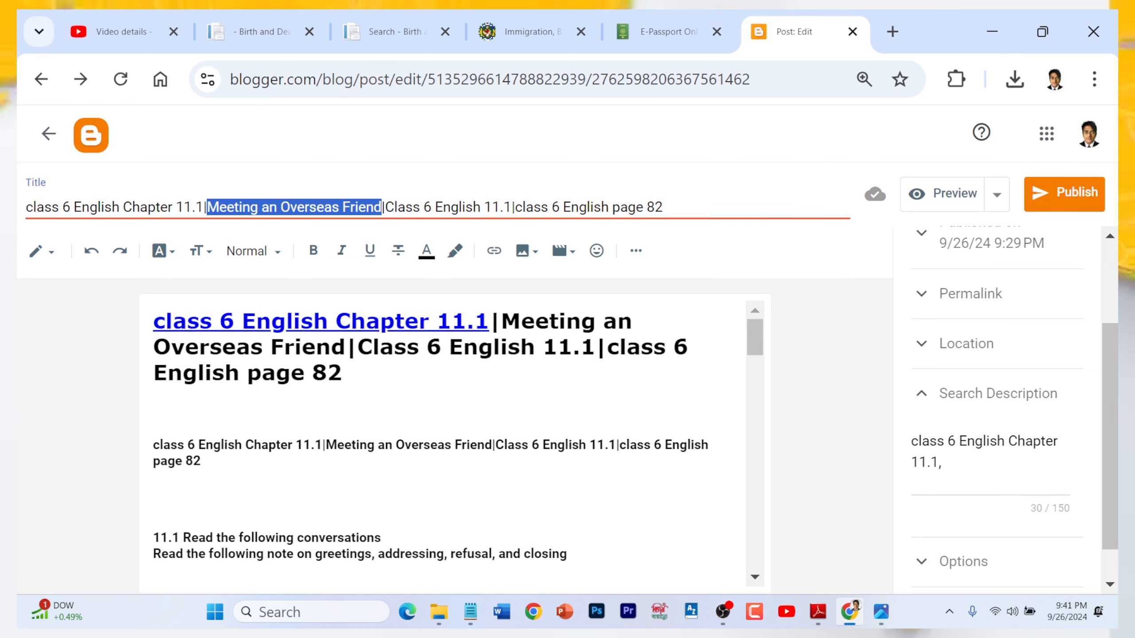
pyautogui.hotkey('ctrl', 'c')
pyautogui.click(939, 483)
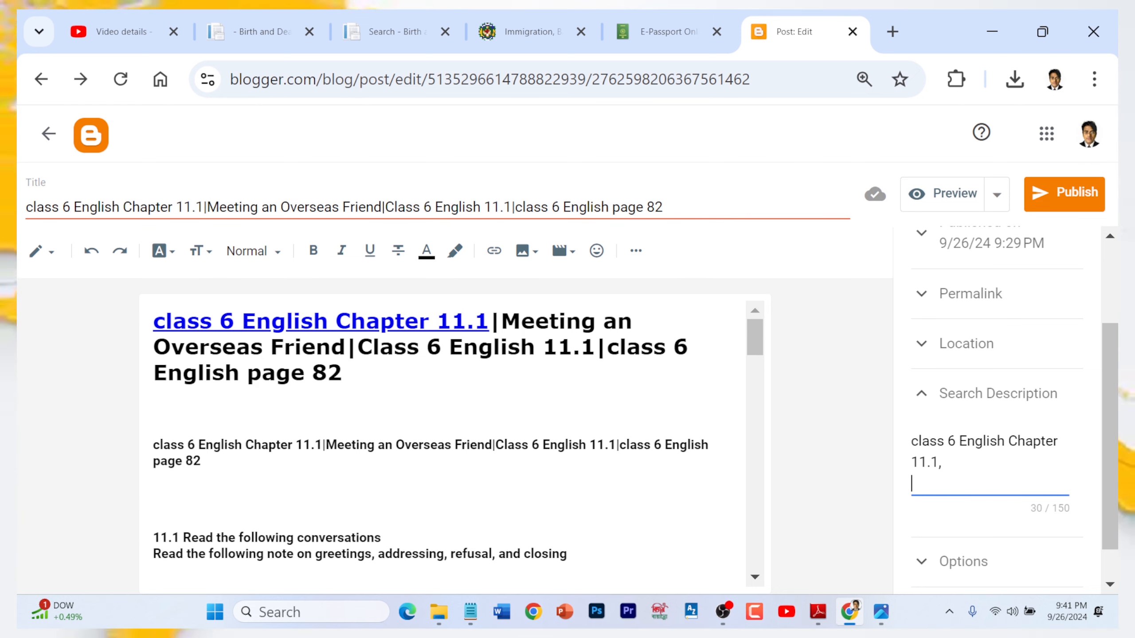
pyautogui.hotkey('ctrl', 'v')
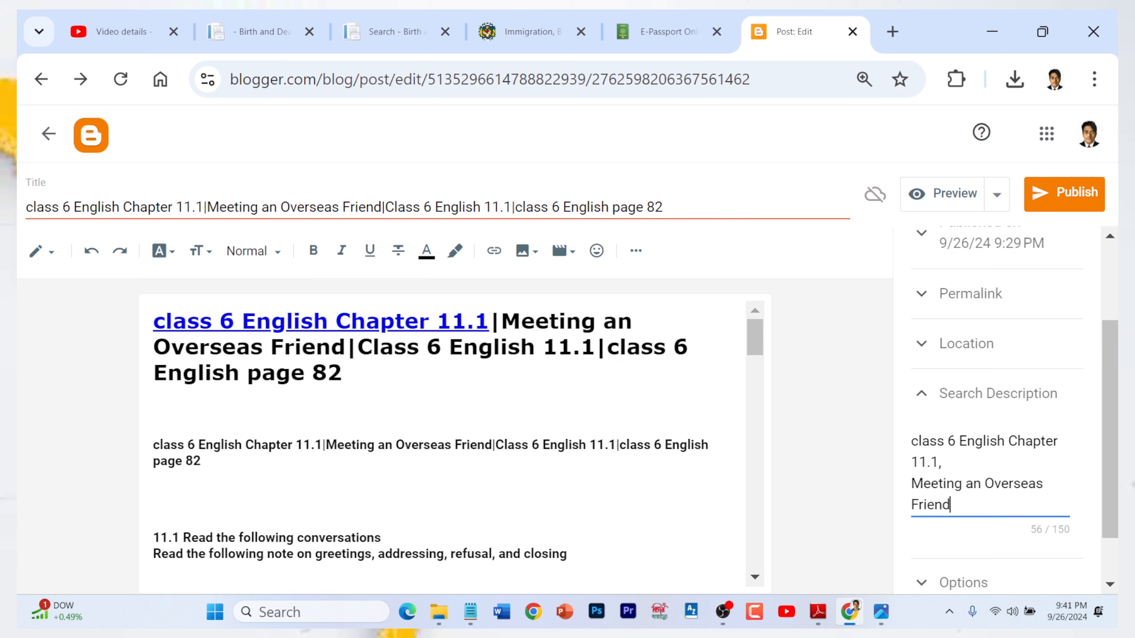
pyautogui.write(',')
pyautogui.press('Return')
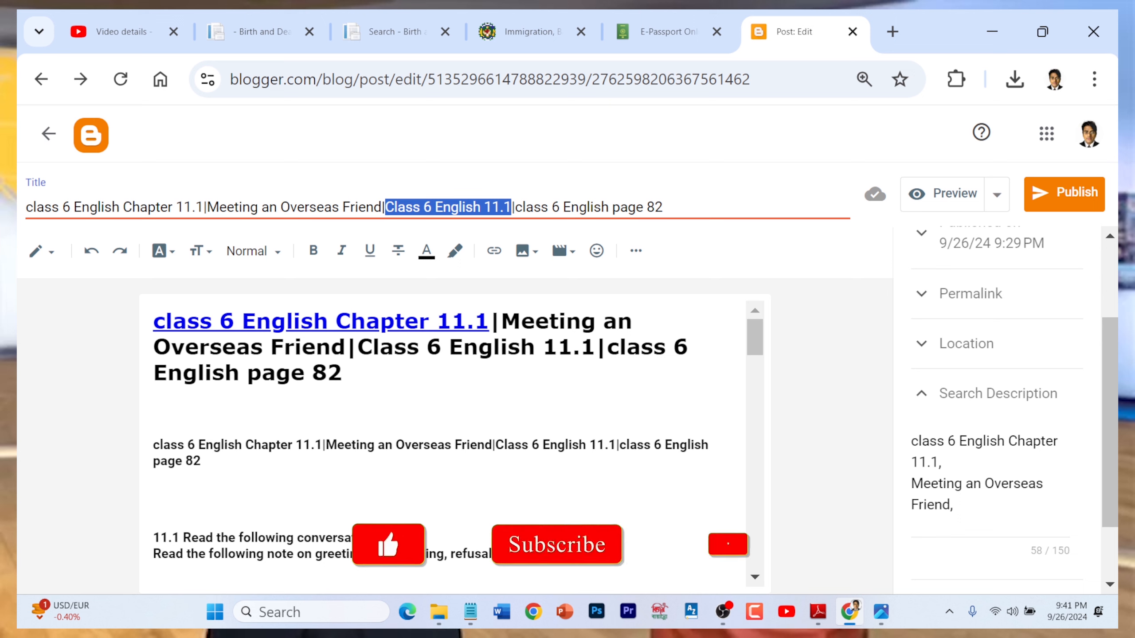
# - Add the title phrase "Class 6 English 11.1," on its own line in the search description
pyautogui.click(977, 526)
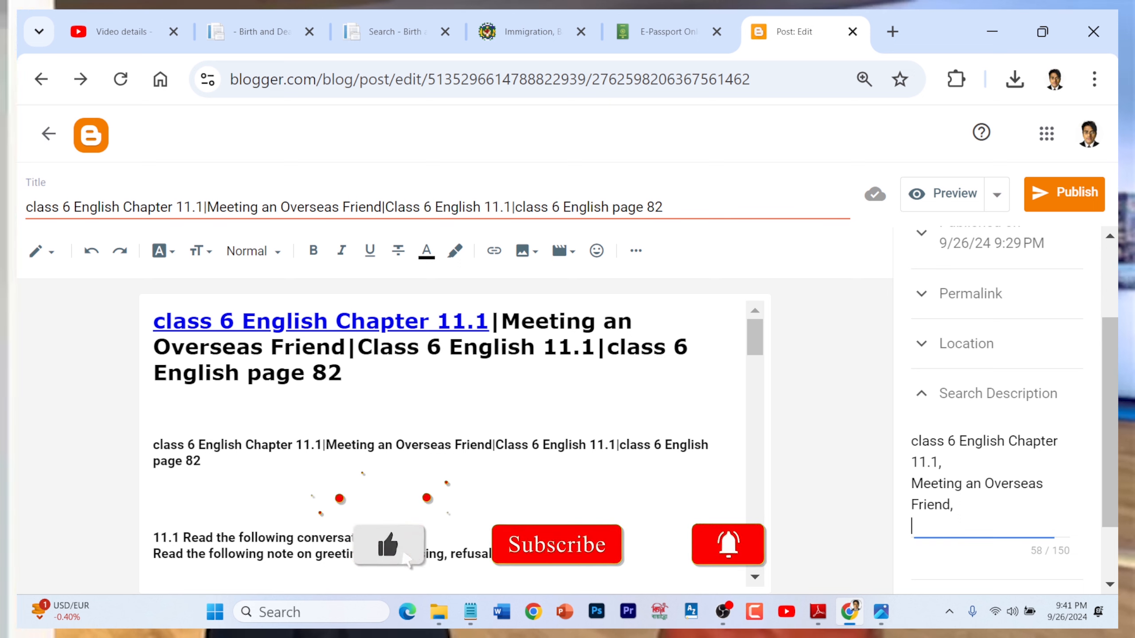
pyautogui.hotkey('ctrl', 'v')
pyautogui.moveTo(976, 526); pyautogui.dragTo(991, 526)
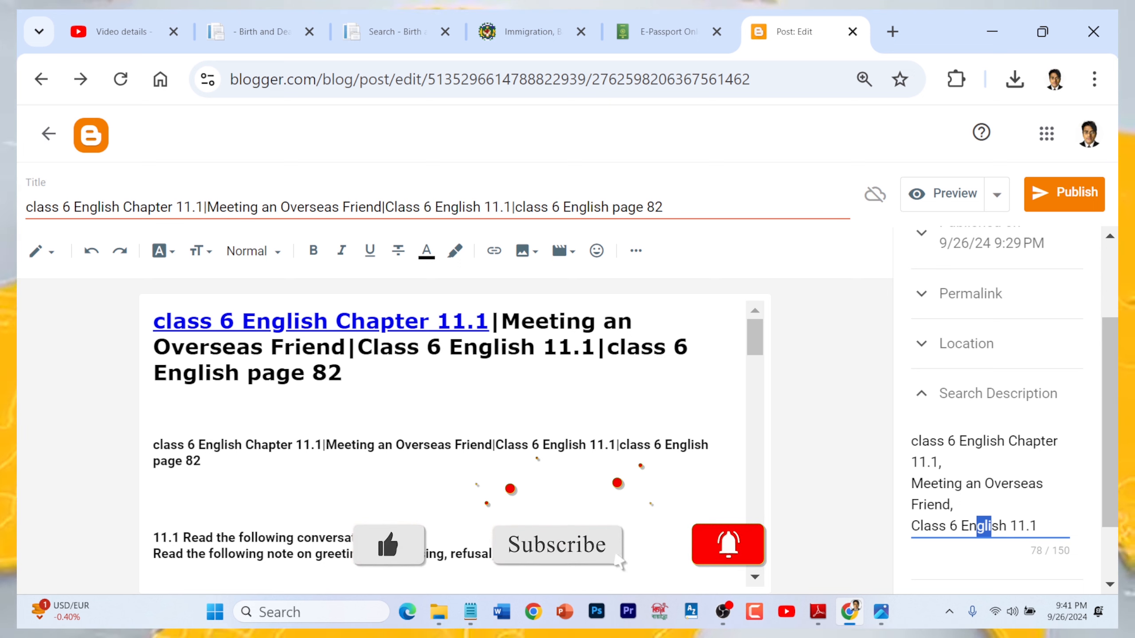
pyautogui.press('End')
pyautogui.write(',')
pyautogui.press('Return')
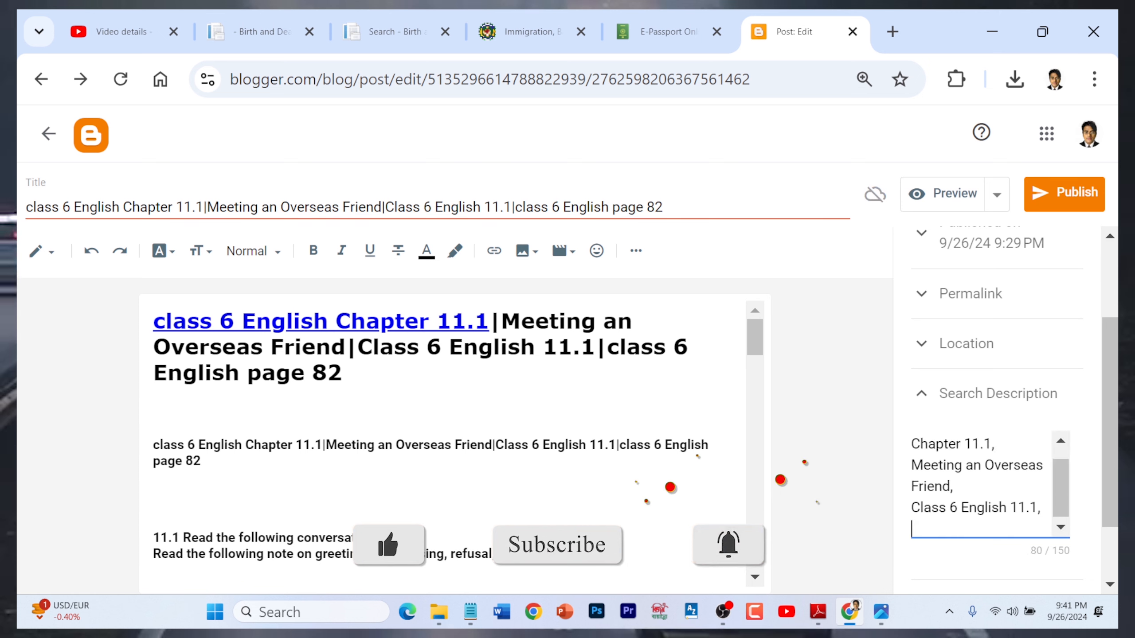
# - Add the last title phrase "class 6 English page 82," to the end of the search description
pyautogui.click(663, 207)
pyautogui.moveTo(663, 207); pyautogui.dragTo(515, 207)
pyautogui.hotkey('ctrl', 'c')
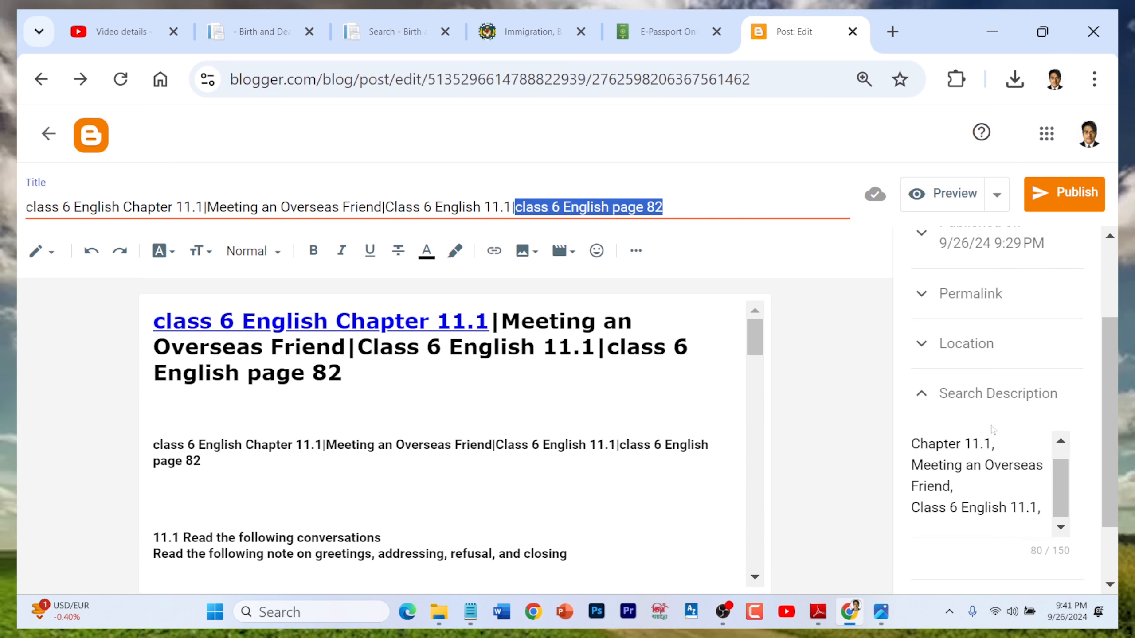
pyautogui.click(916, 524)
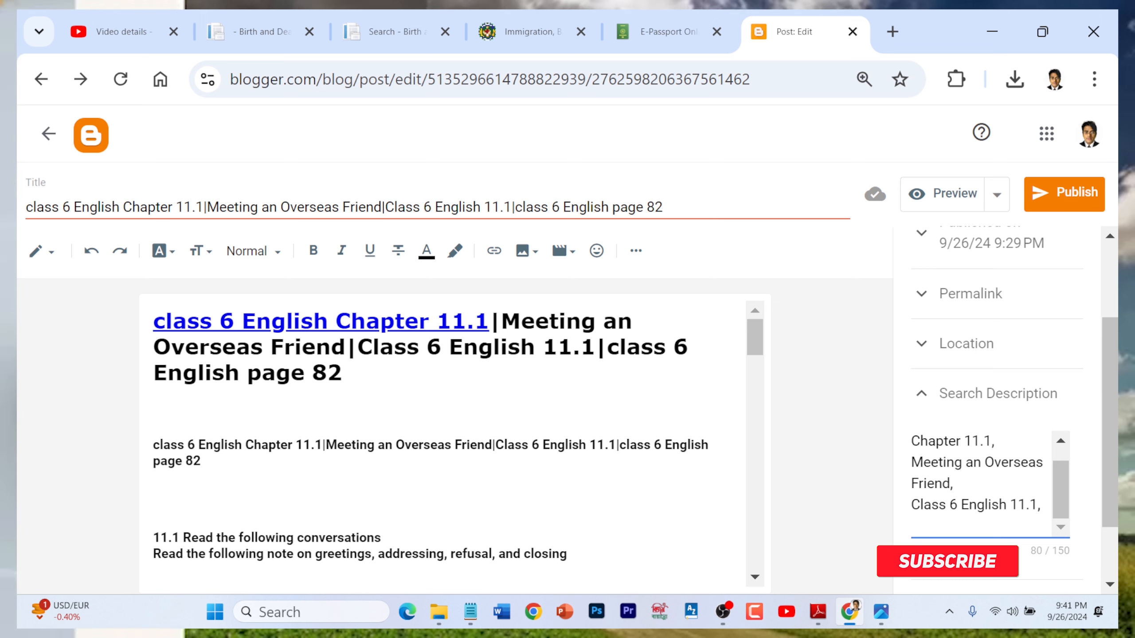
pyautogui.hotkey('ctrl', 'v')
pyautogui.write(',')
pyautogui.press('Return')
# - Check the reader comment options and examine the available custom robot tags for the post
pyautogui.scroll(-3, 916, 524)
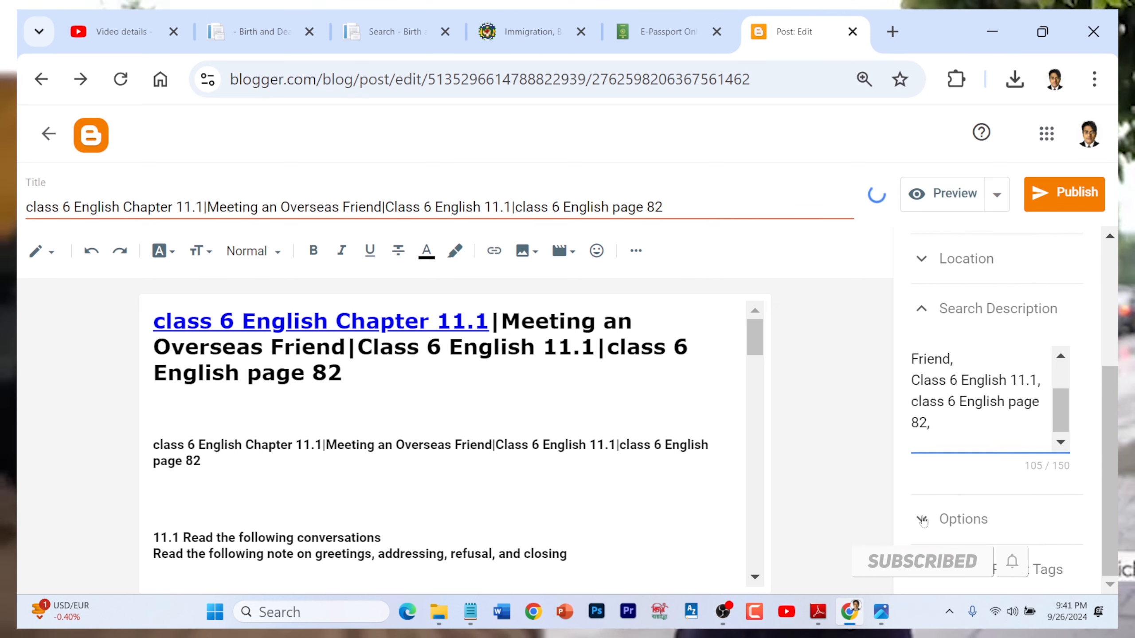
pyautogui.click(923, 521)
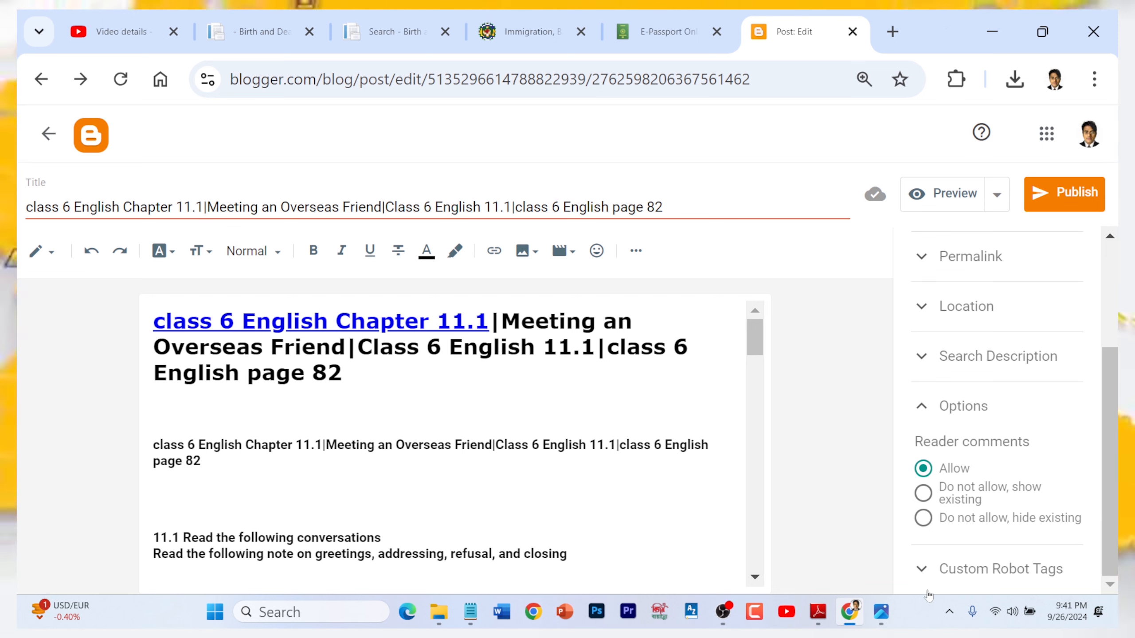
pyautogui.click(1001, 569)
pyautogui.scroll(-5, 1001, 487)
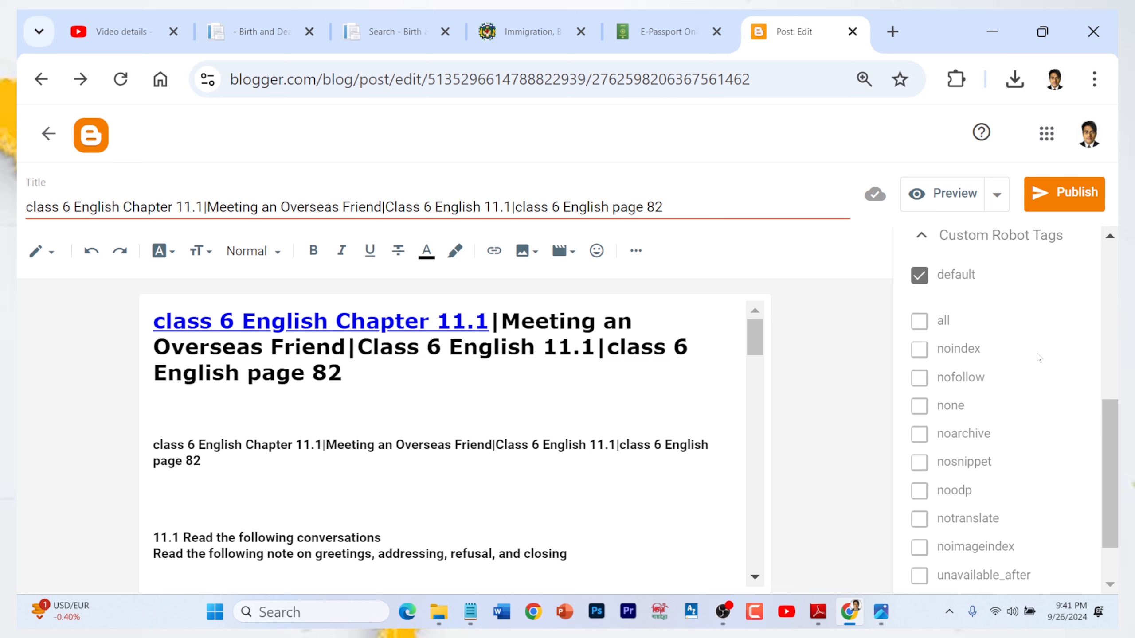
pyautogui.scroll(-2, 961, 446)
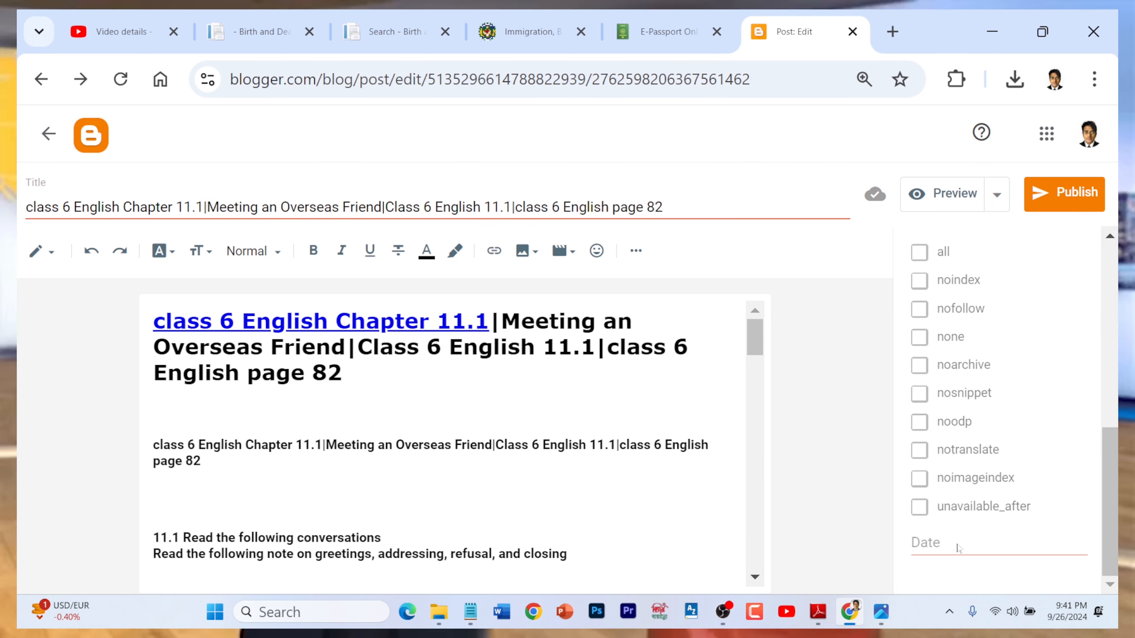
pyautogui.scroll(3, 957, 548)
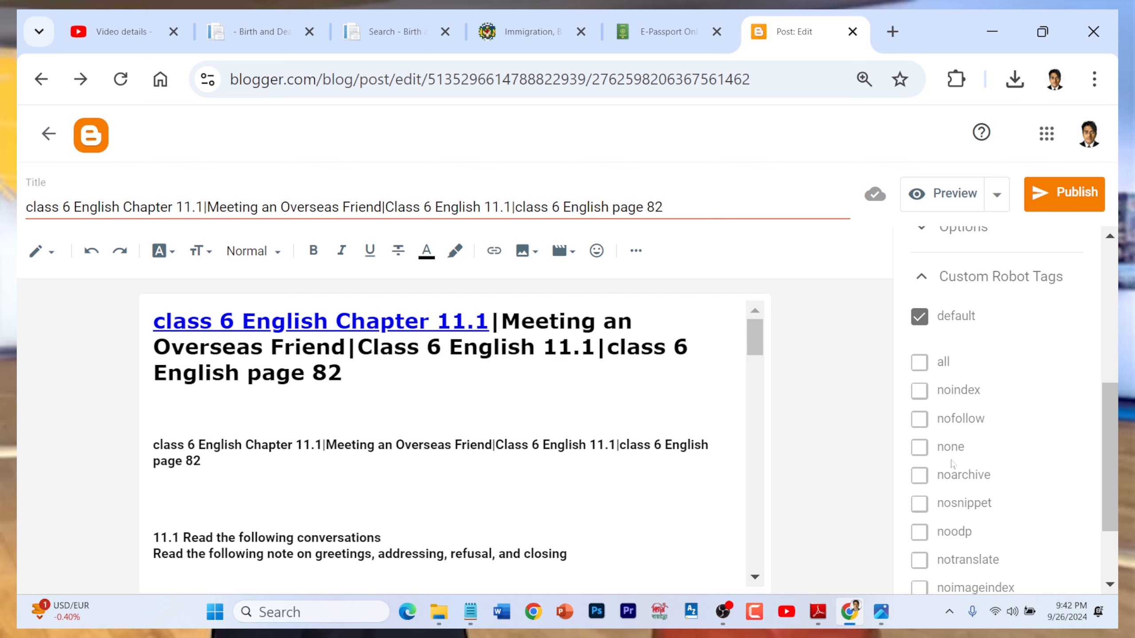
pyautogui.scroll(-3, 1003, 395)
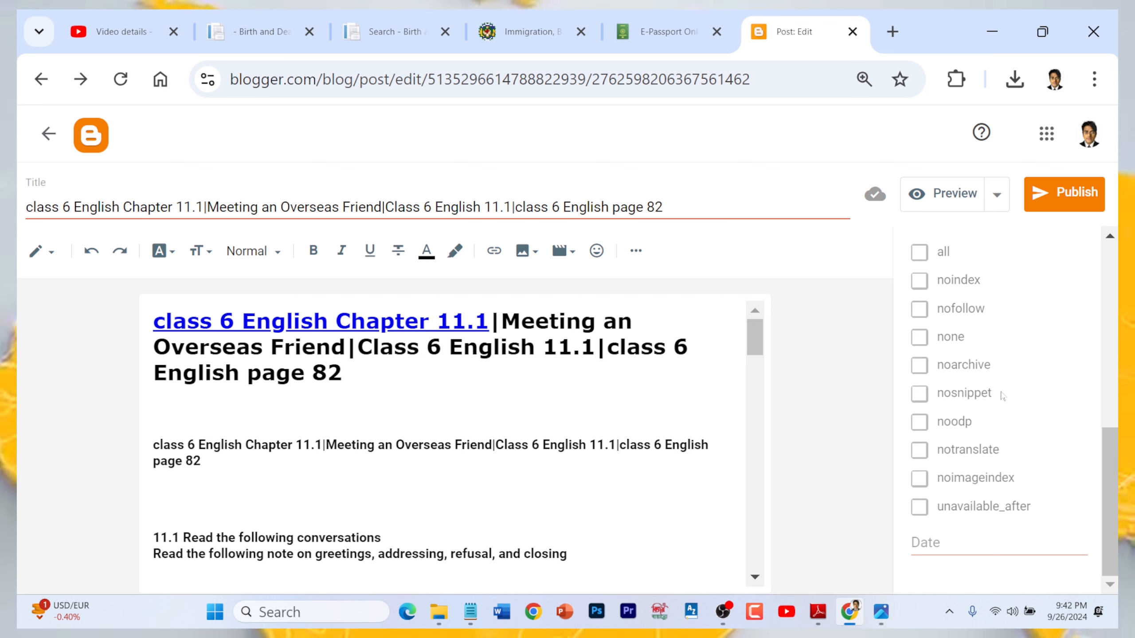
pyautogui.scroll(6, 965, 476)
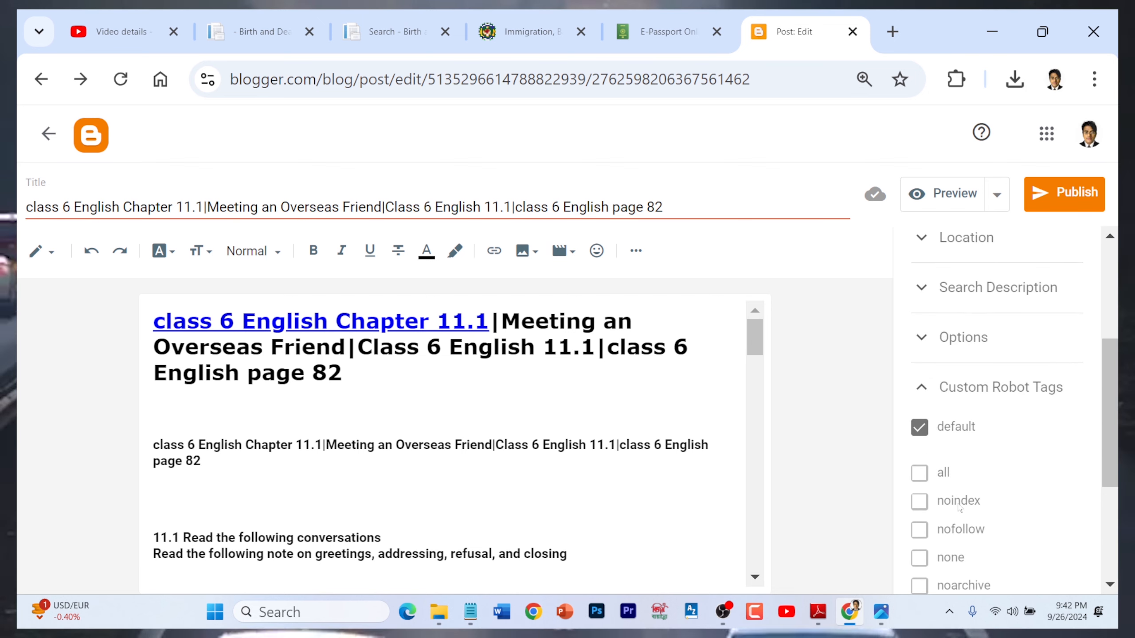
pyautogui.scroll(-6, 961, 472)
pyautogui.scroll(3, 987, 489)
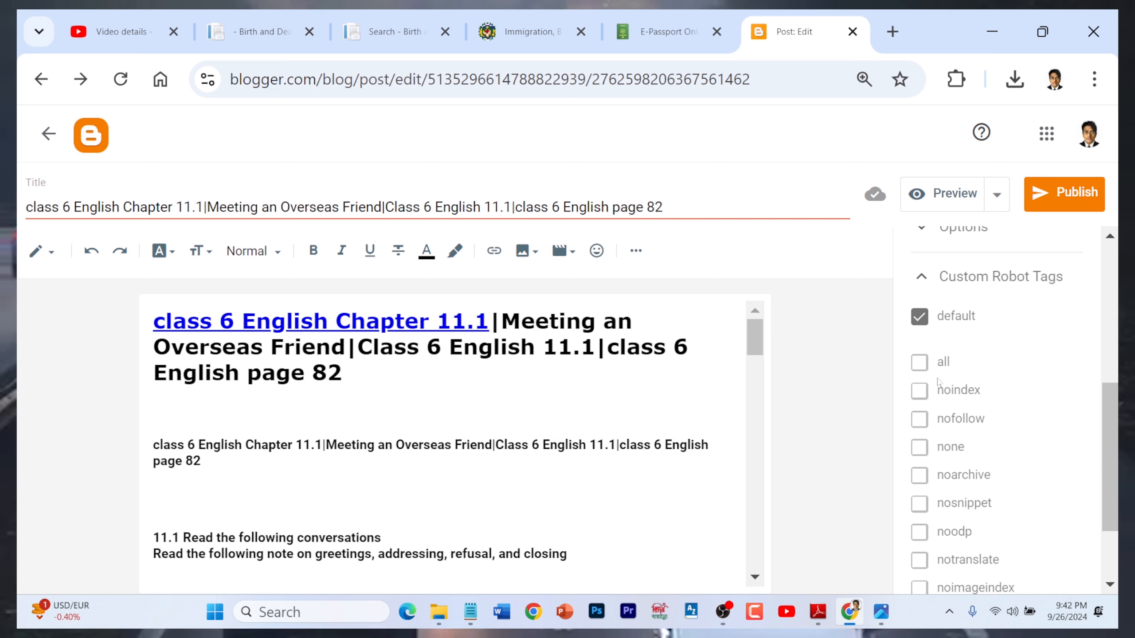
pyautogui.scroll(9, 943, 402)
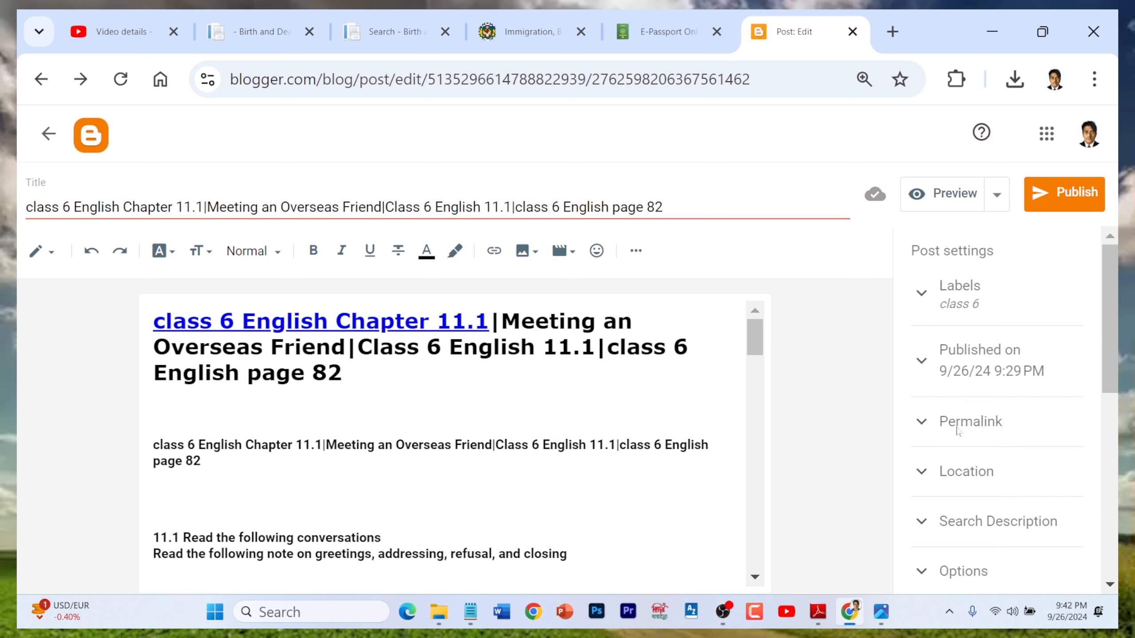
pyautogui.scroll(-9, 960, 433)
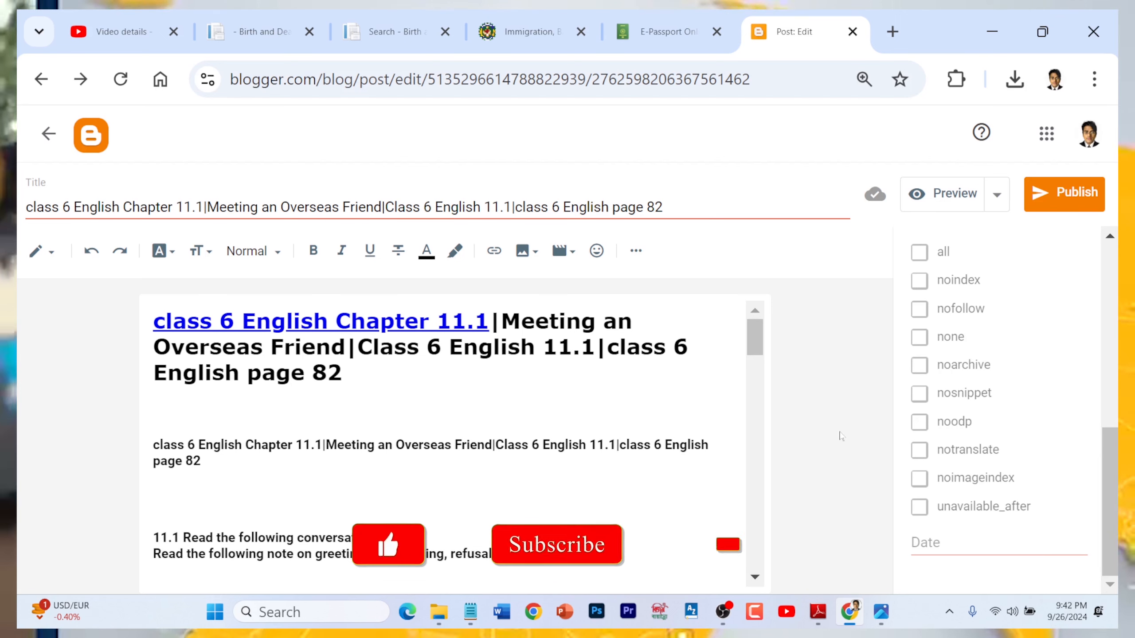
pyautogui.scroll(12, 951, 447)
pyautogui.scroll(-9, 976, 494)
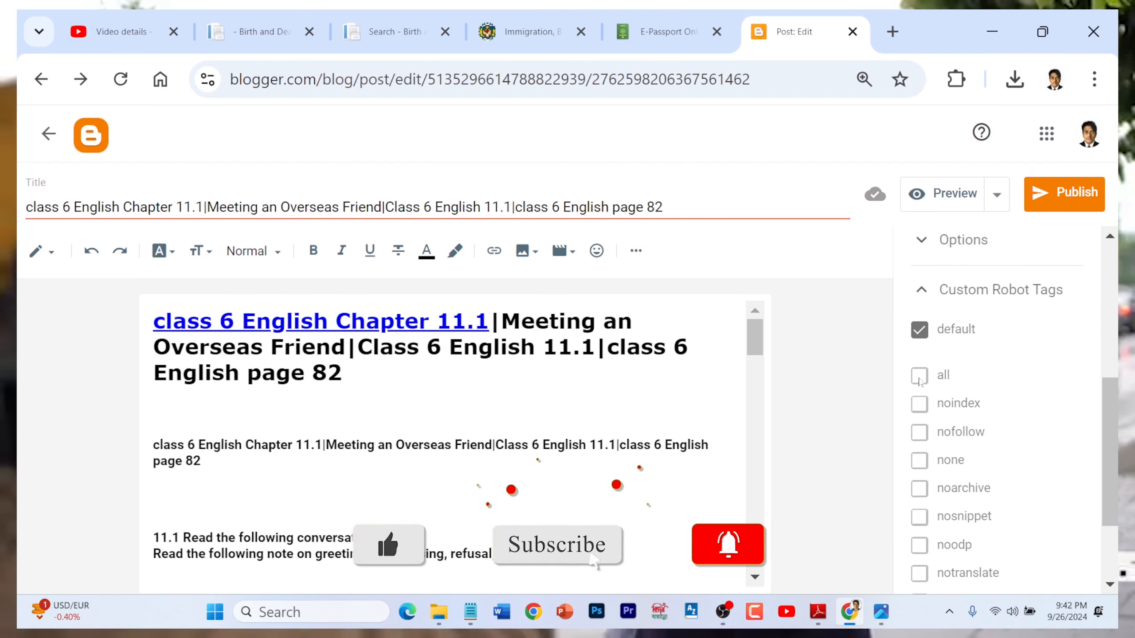
pyautogui.scroll(-2, 952, 447)
# - Turn off the default setting in the post's custom robot tags
pyautogui.scroll(5, 981, 520)
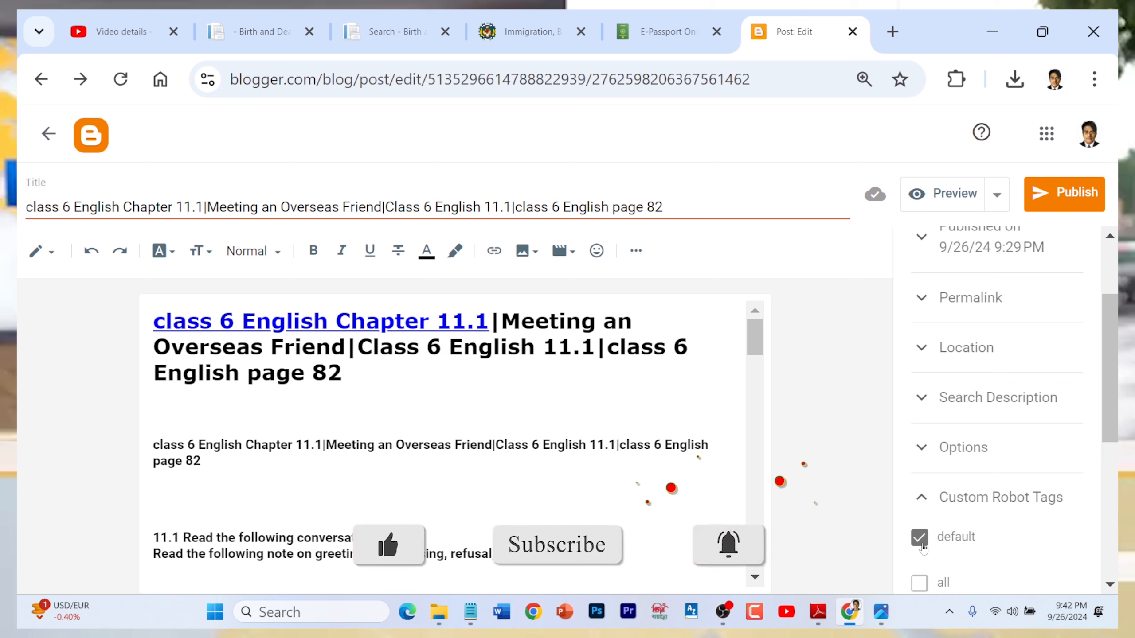
pyautogui.click(919, 538)
pyautogui.scroll(-5, 920, 447)
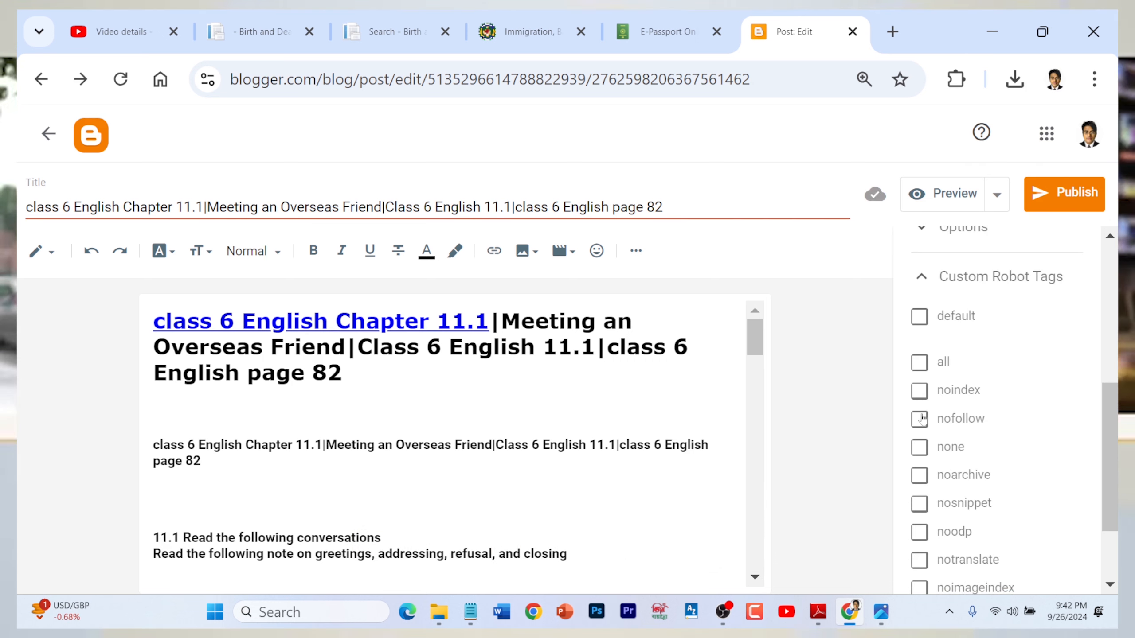
pyautogui.scroll(-3, 960, 425)
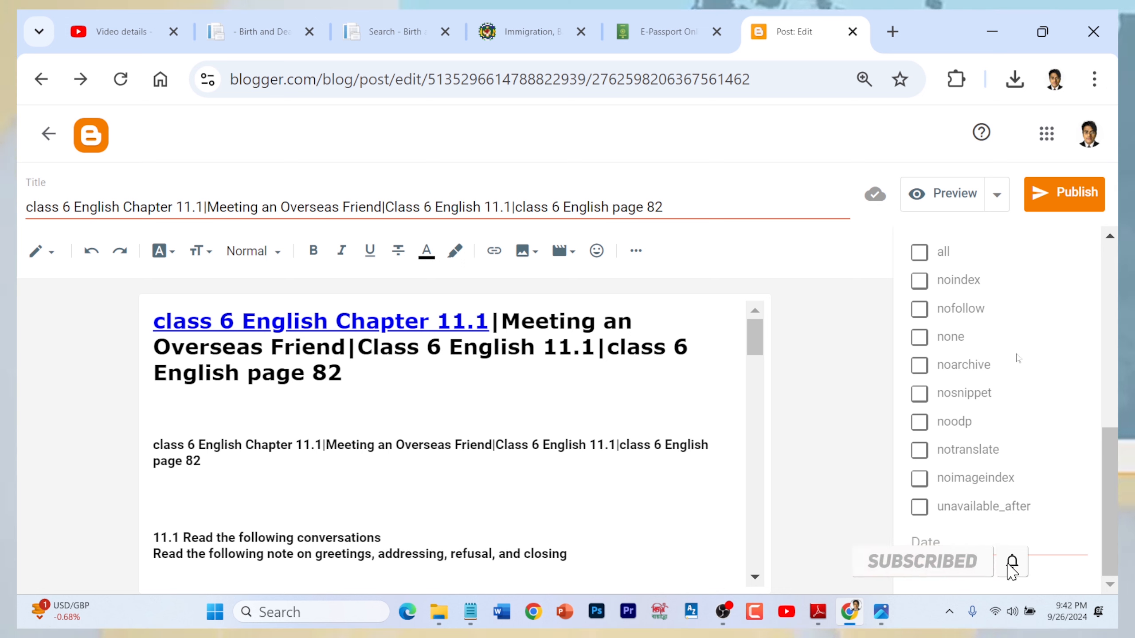
# - Go over the custom robot tags once more and save the post
pyautogui.scroll(3, 1014, 572)
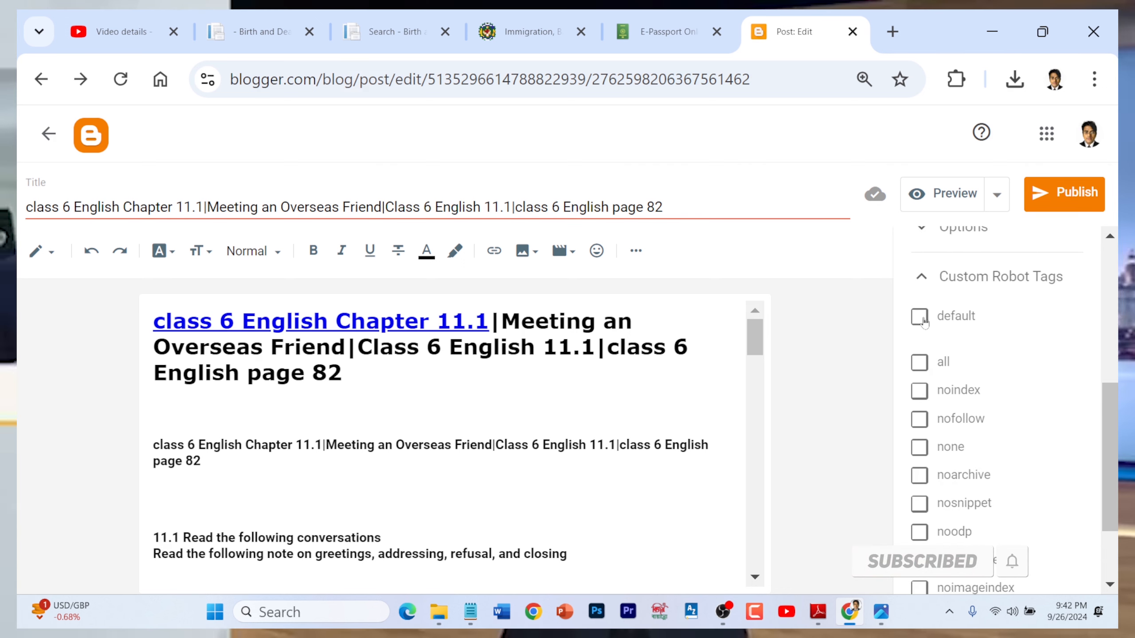
pyautogui.scroll(2, 988, 403)
pyautogui.scroll(-5, 1005, 412)
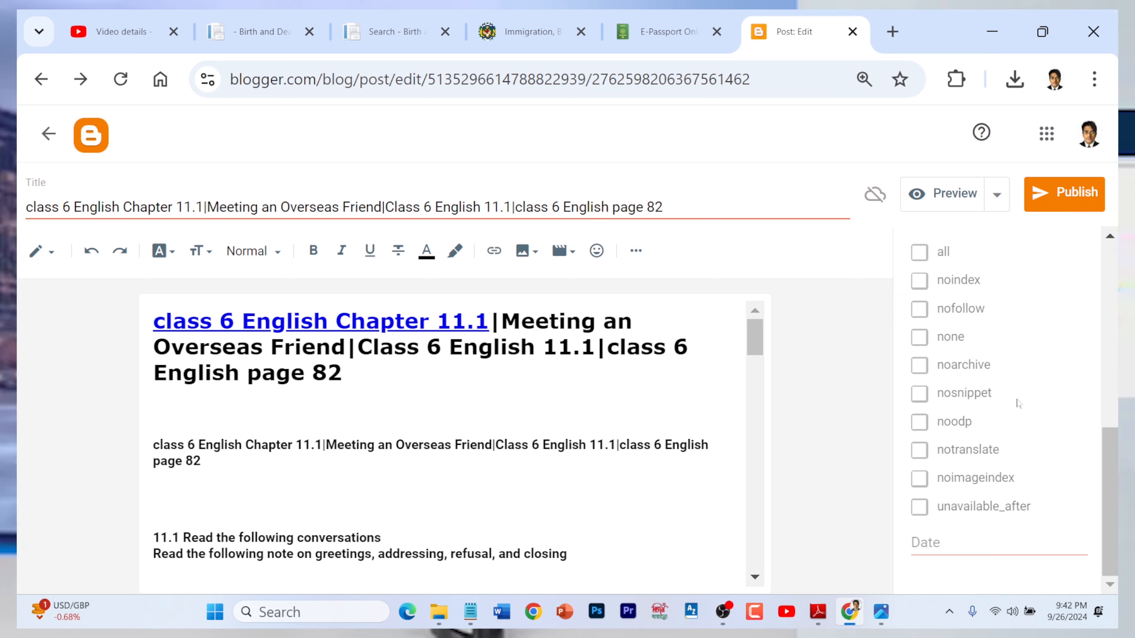
pyautogui.click(998, 198)
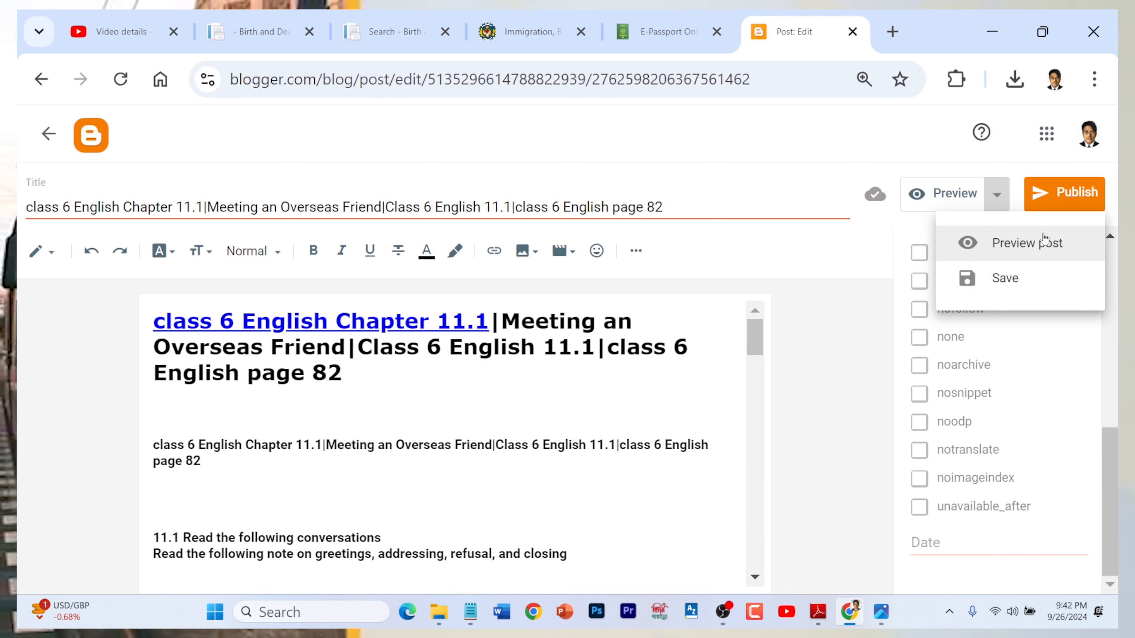
pyautogui.click(1009, 278)
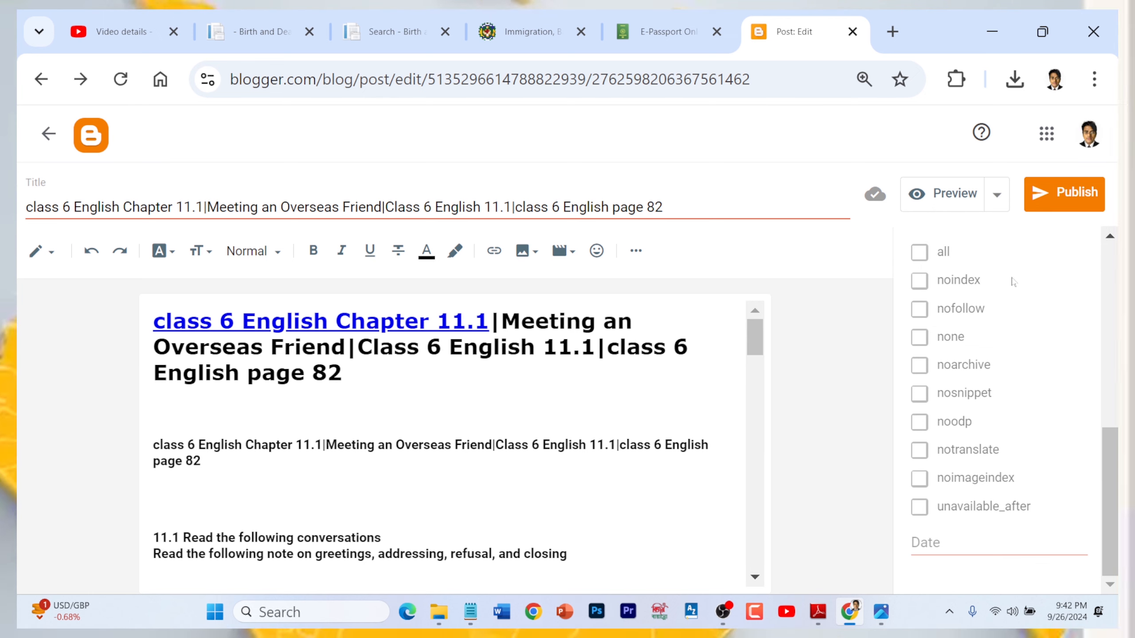
# - Preview the post and check its title, lesson text, links and chapter image on the blog page
pyautogui.click(997, 194)
pyautogui.click(1015, 244)
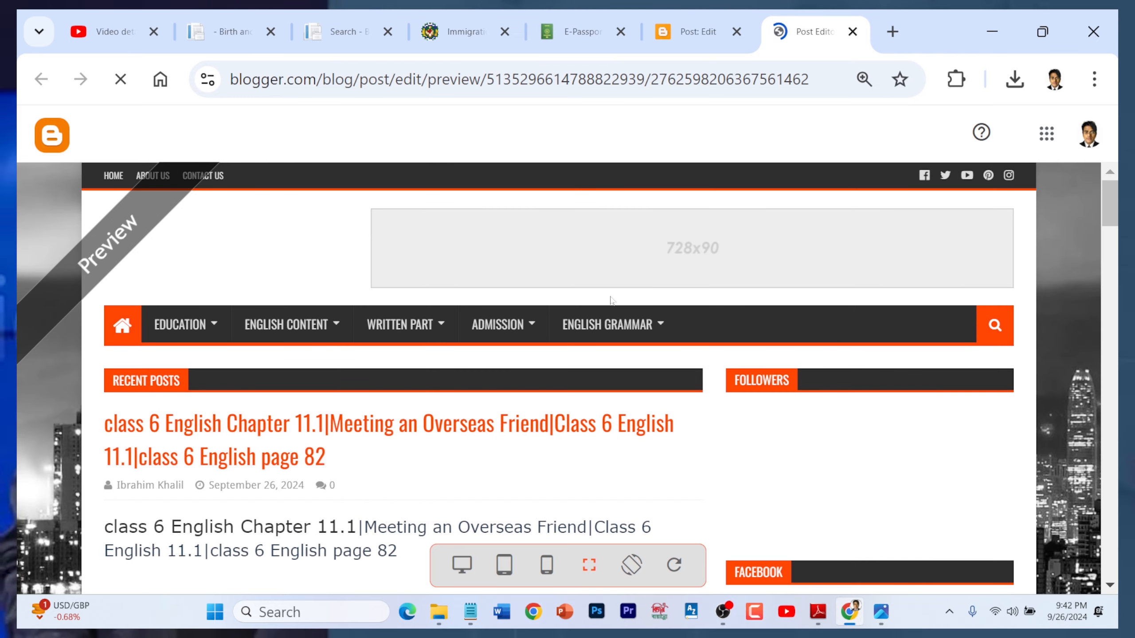
pyautogui.scroll(-2, 557, 316)
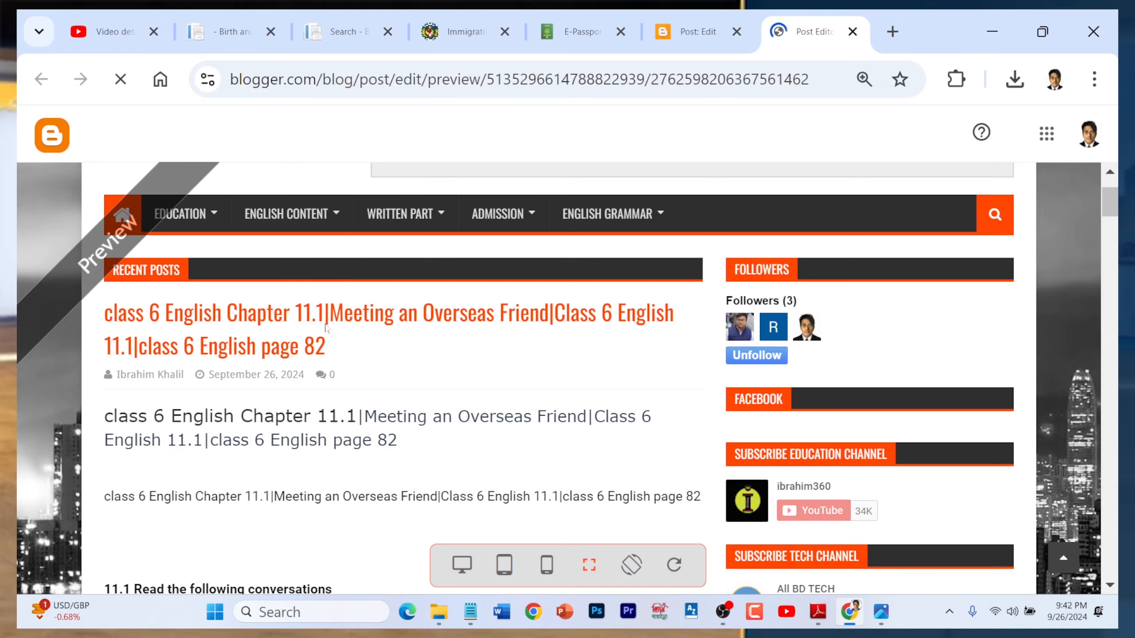
pyautogui.scroll(-2, 327, 328)
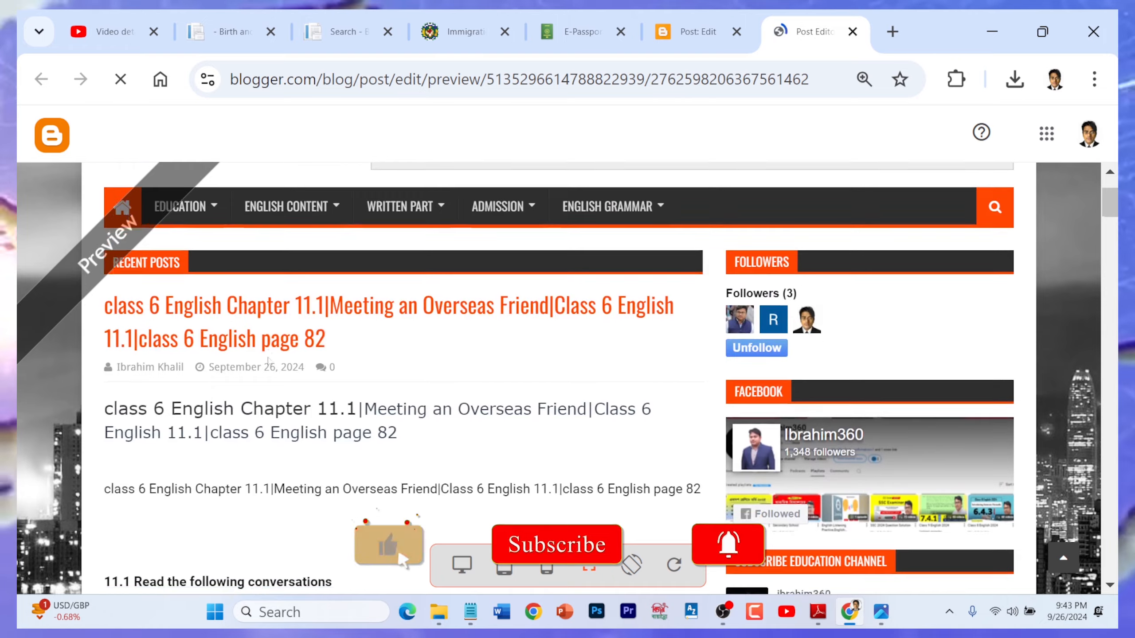
pyautogui.scroll(-9, 295, 358)
pyautogui.scroll(-15, 344, 402)
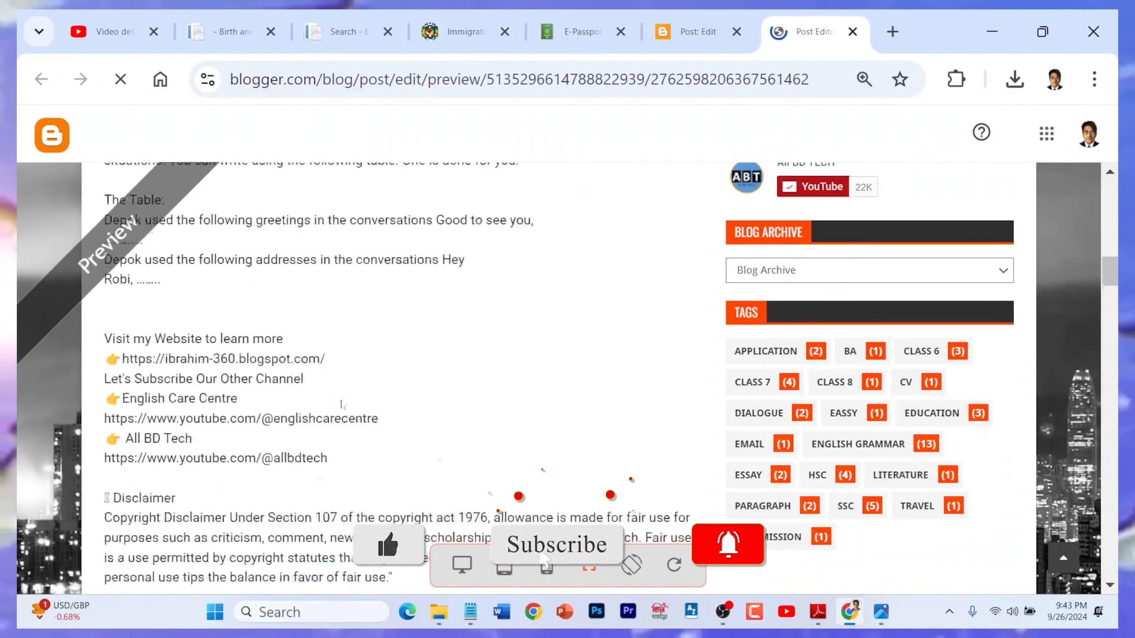
pyautogui.scroll(-10, 342, 405)
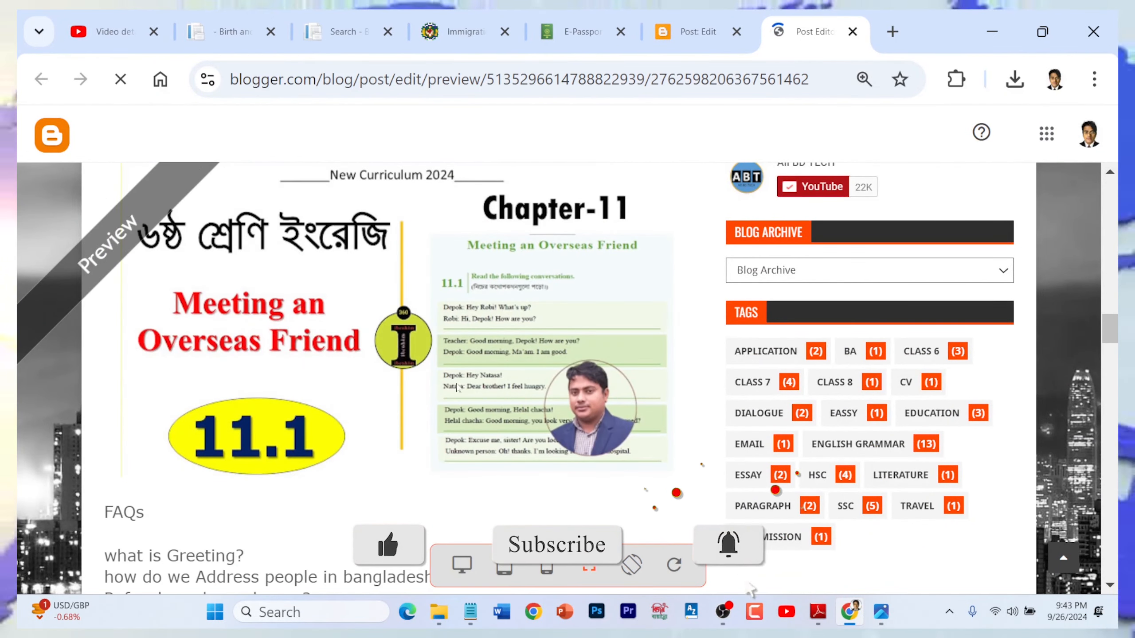
pyautogui.scroll(20, 459, 313)
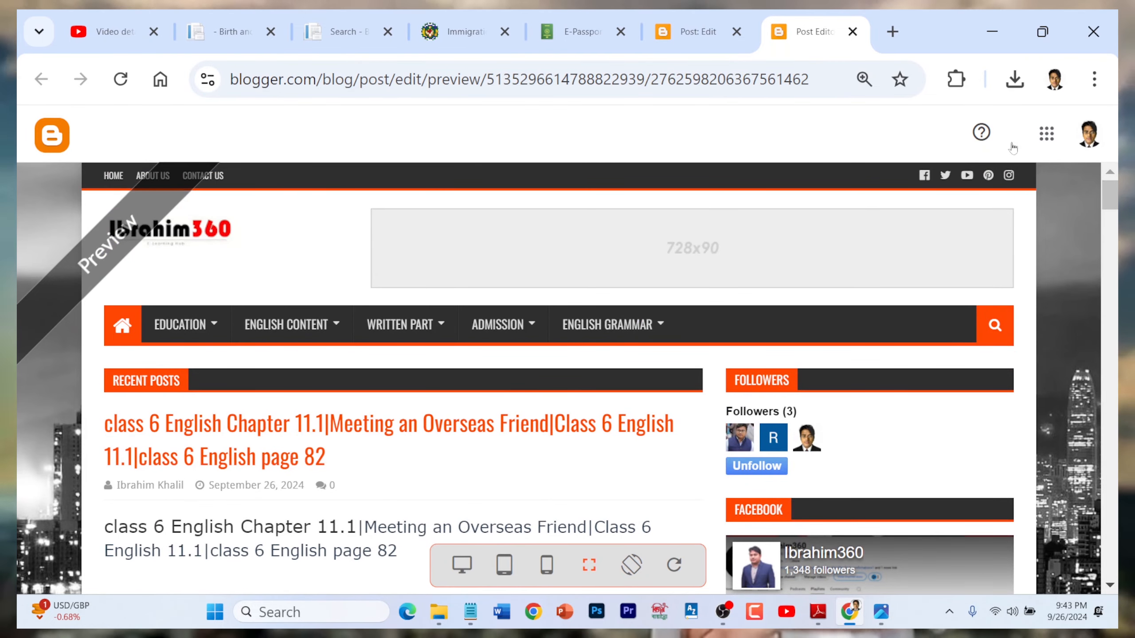
# - Return to the post editor, publish the Class 6 English Chapter 11.1 post to the blog and confirm publication
pyautogui.click(699, 33)
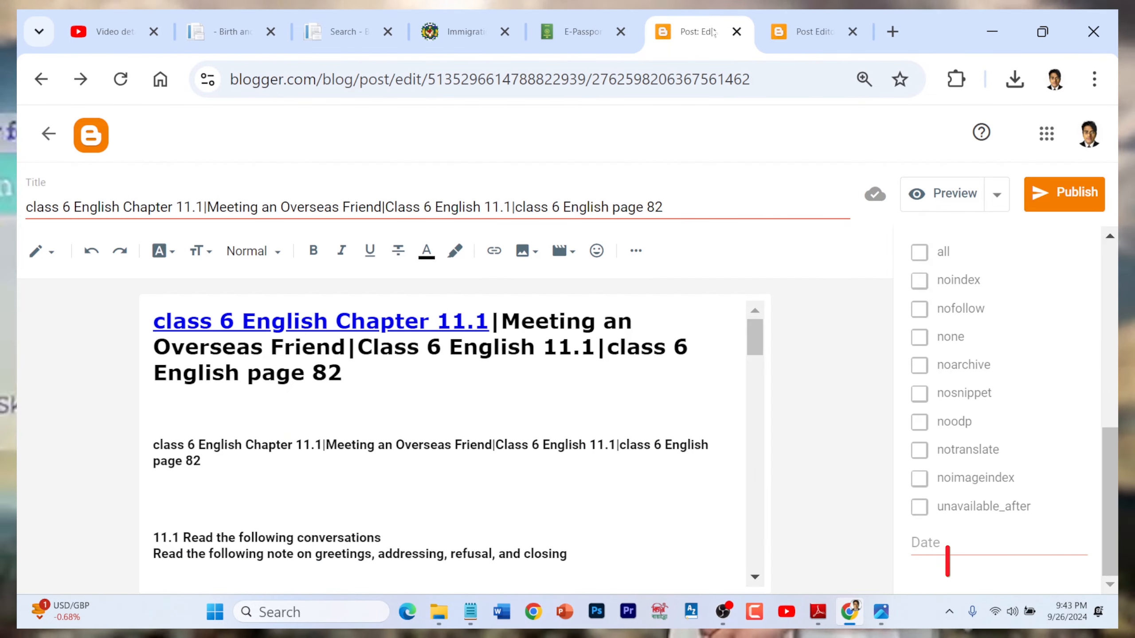
pyautogui.click(1071, 201)
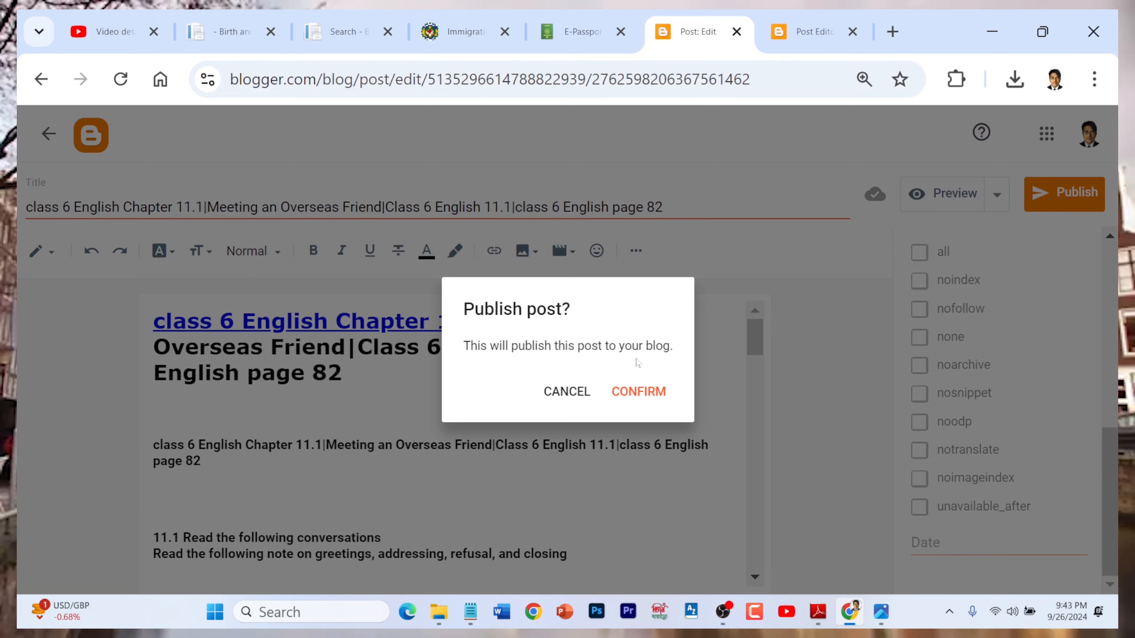
pyautogui.click(648, 394)
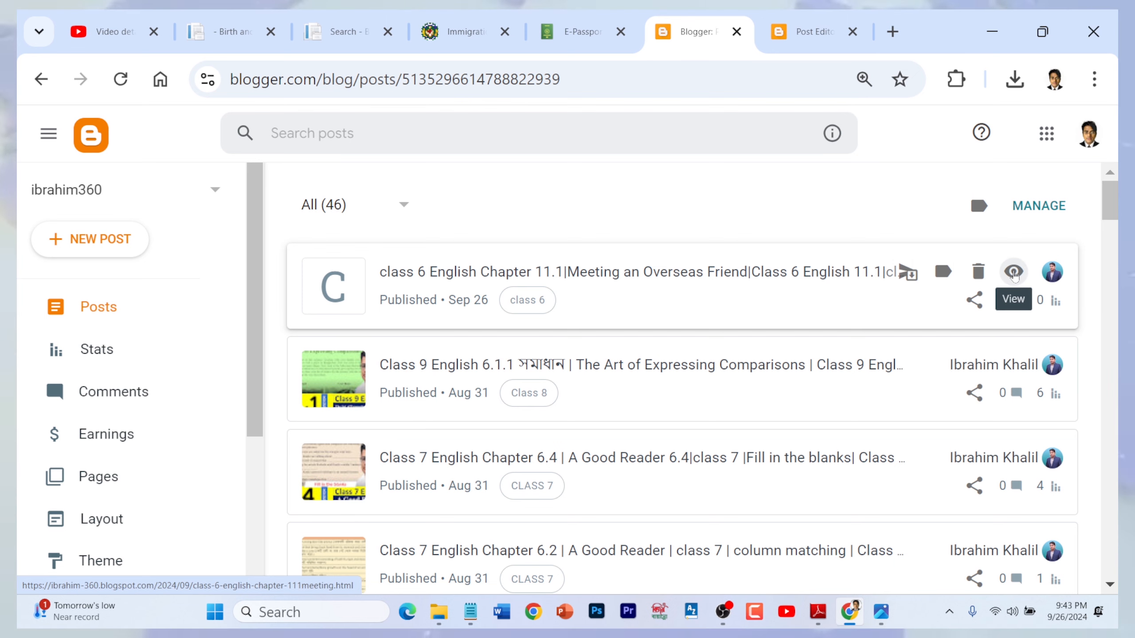
# - Look through the blog's full list of posts and return to the newest entry
pyautogui.scroll(-10, 894, 465)
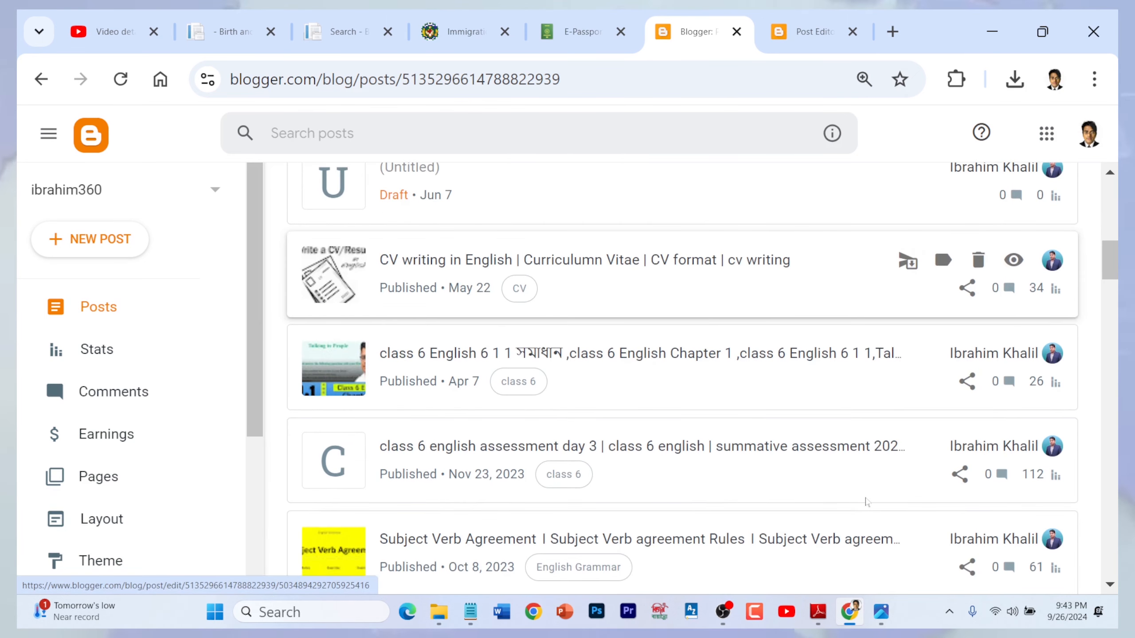
pyautogui.scroll(-20, 865, 501)
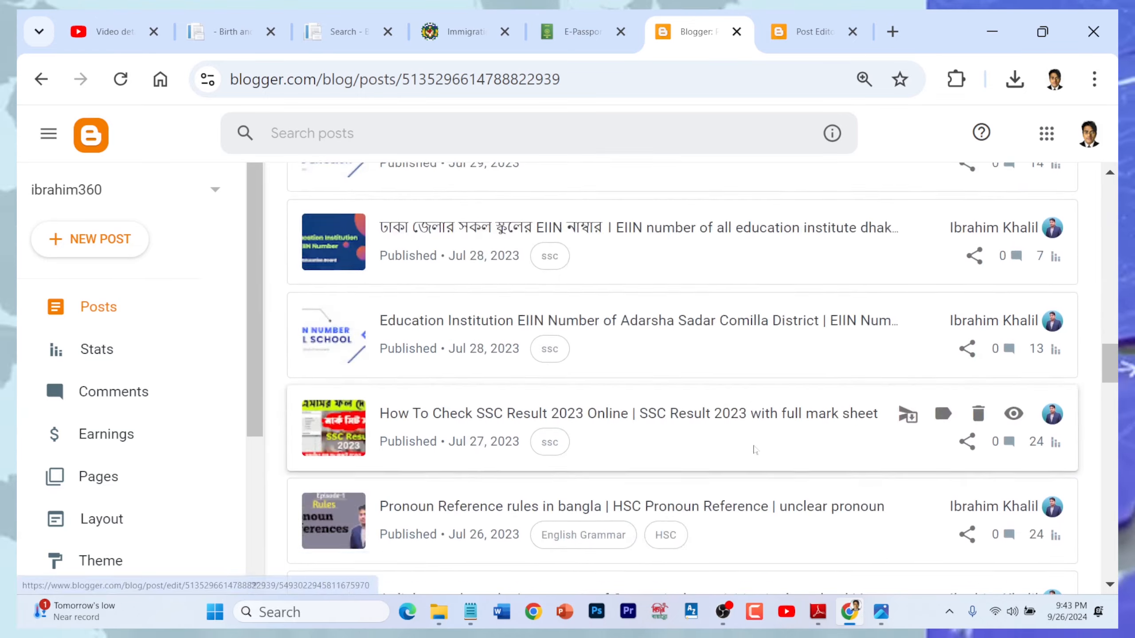
pyautogui.scroll(-10, 752, 452)
pyautogui.scroll(15, 748, 456)
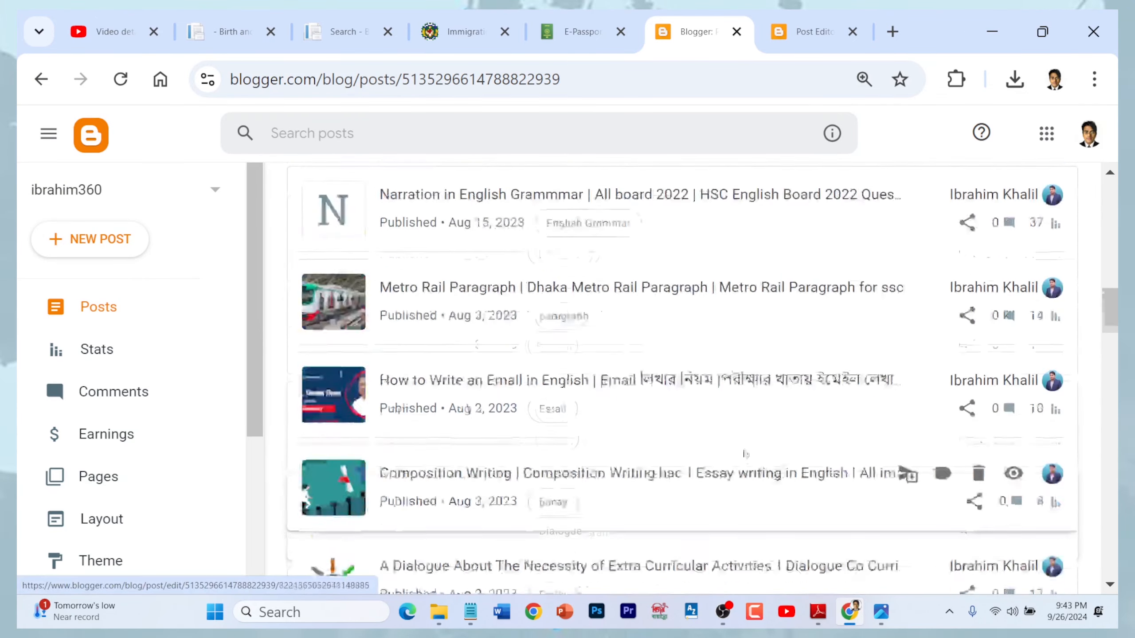
pyautogui.scroll(15, 745, 454)
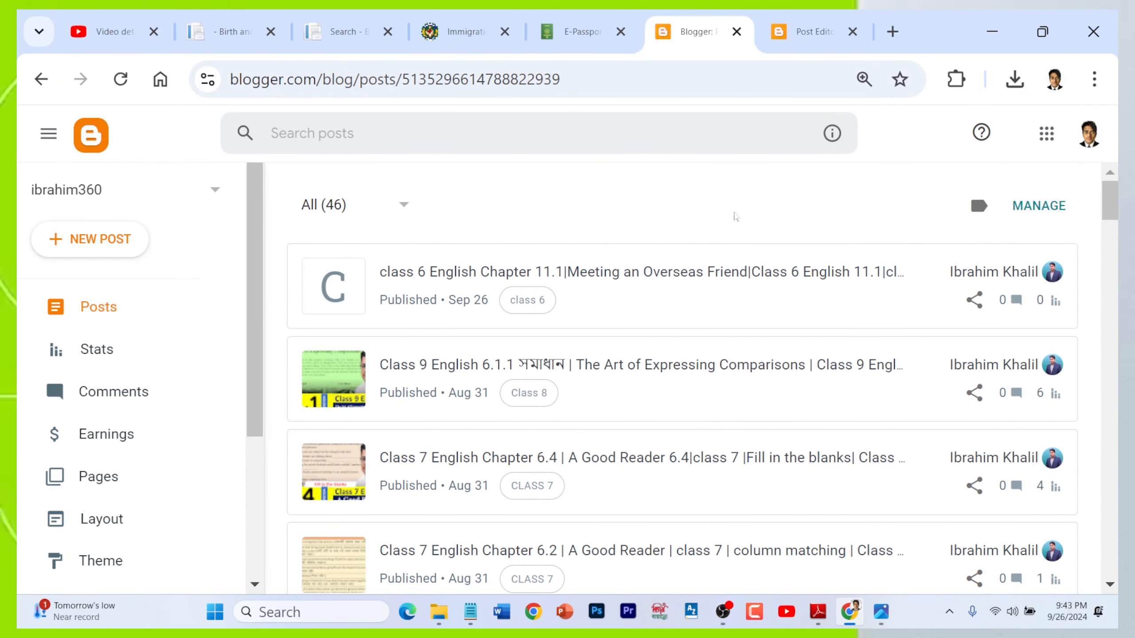